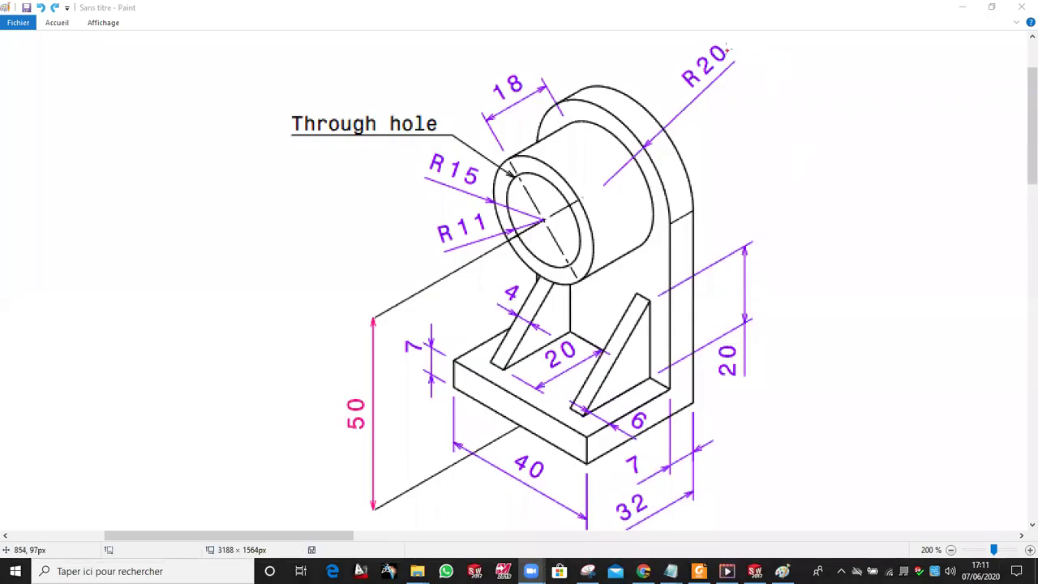
- Draw red strokes beside the R20 top and right side, then create a new part
{"action": "left_click_drag", "start_coordinate": [725, 38], "coordinate": [831, 103]}
{"action": "mouse_move", "coordinate": [846, 282]}
{"action": "left_mouse_down"}
{"action": "mouse_move", "coordinate": [843, 404]}
{"action": "mouse_move", "coordinate": [827, 454]}
{"action": "left_mouse_up"}
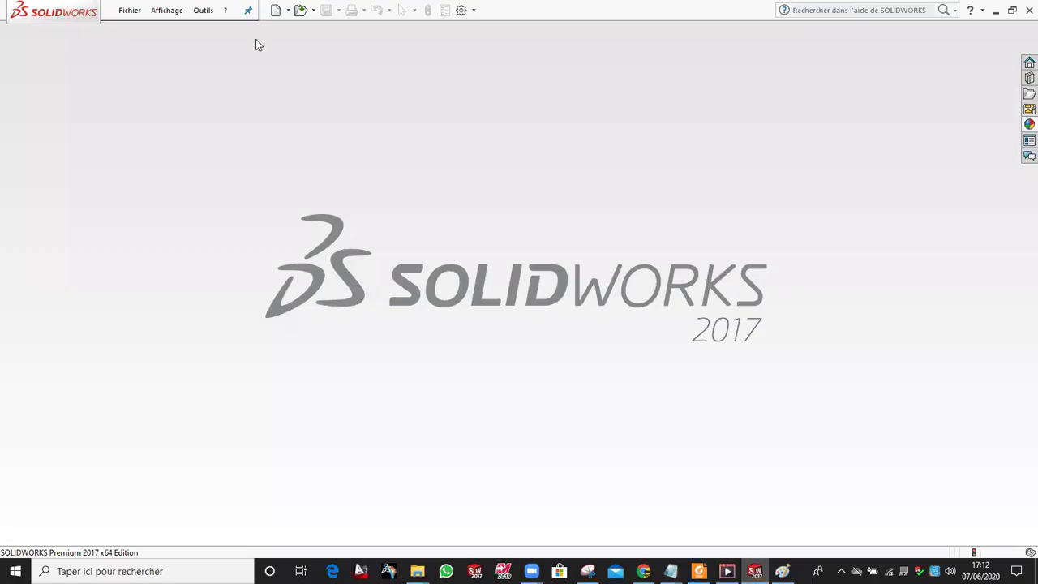
{"action": "left_click", "coordinate": [275, 11]}
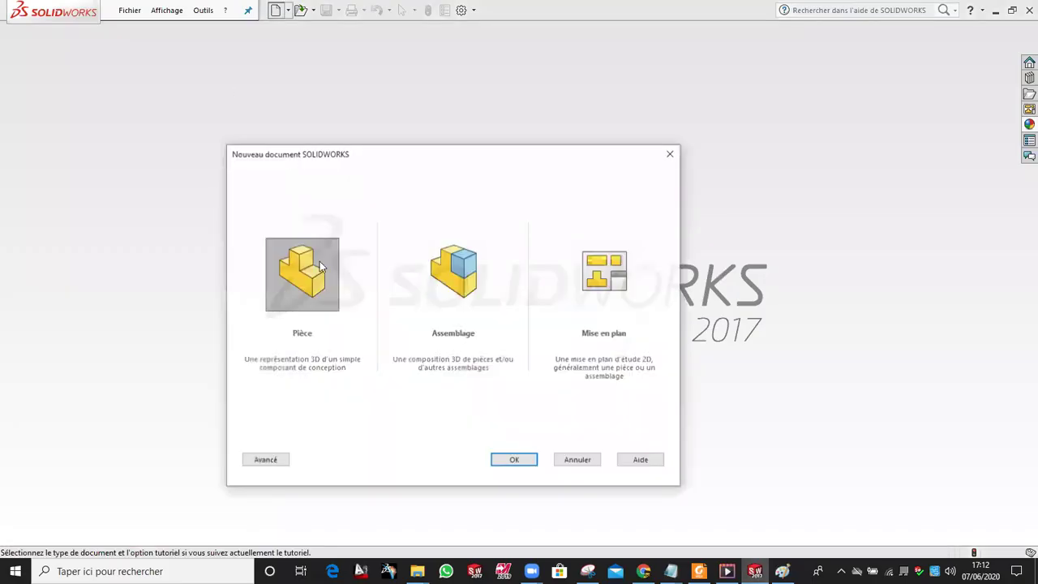
{"action": "left_click", "coordinate": [507, 460]}
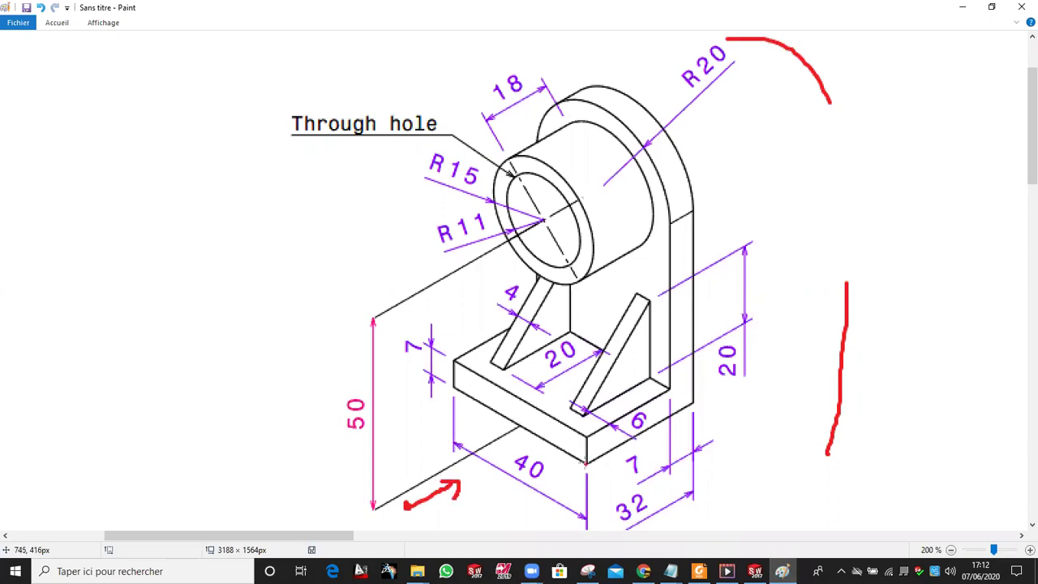
- Trace the part outline and hole in red, undo those strokes, and return to SOLIDWORKS
{"action": "left_click_drag", "start_coordinate": [585, 460], "coordinate": [598, 291]}
{"action": "mouse_move", "coordinate": [598, 192]}
{"action": "left_mouse_down"}
{"action": "mouse_move", "coordinate": [523, 131]}
{"action": "mouse_move", "coordinate": [468, 231]}
{"action": "mouse_move", "coordinate": [438, 393]}
{"action": "mouse_move", "coordinate": [583, 467]}
{"action": "left_mouse_up"}
{"action": "mouse_move", "coordinate": [563, 194]}
{"action": "left_mouse_down"}
{"action": "mouse_move", "coordinate": [501, 209]}
{"action": "mouse_move", "coordinate": [590, 207]}
{"action": "mouse_move", "coordinate": [572, 202]}
{"action": "left_mouse_up"}
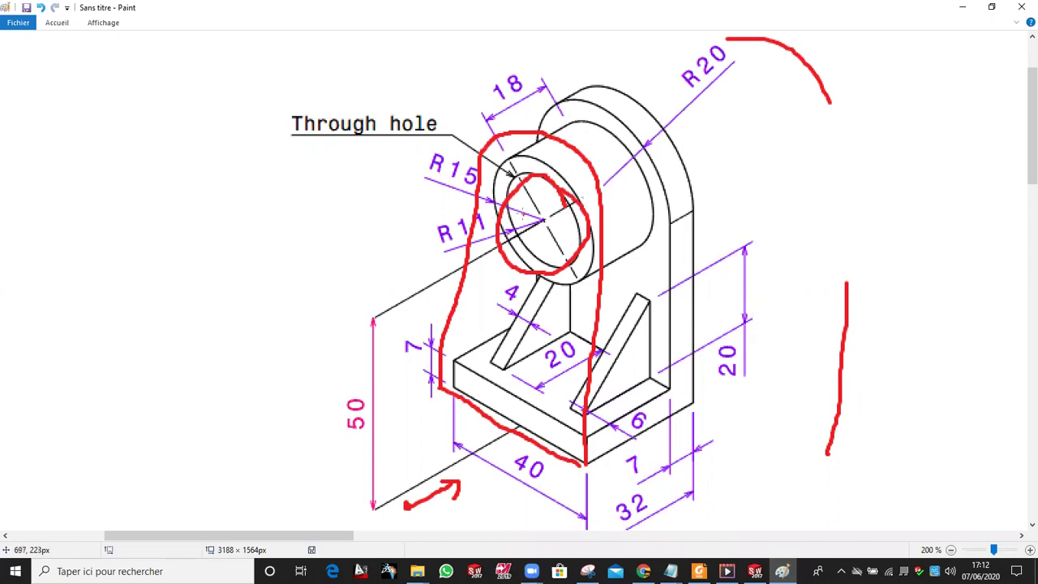
{"action": "key", "text": "ctrl+z"}
{"action": "key", "text": "ctrl+z"}
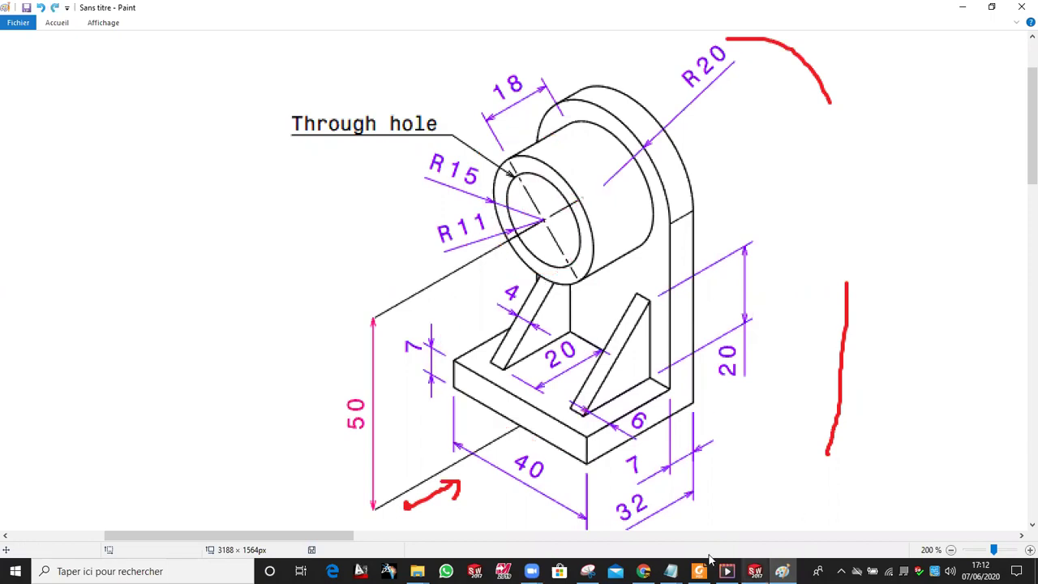
{"action": "left_click", "coordinate": [755, 571]}
- On the front plane, sketch a closed profile: vertical line, tangent half-circle arch, right side, base
{"action": "left_click", "coordinate": [28, 221]}
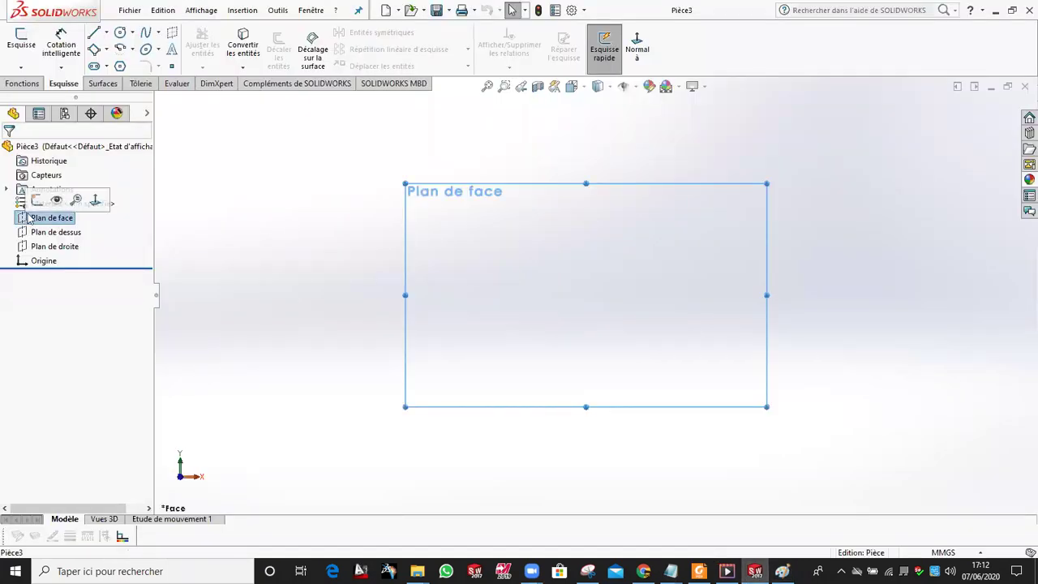
{"action": "left_click", "coordinate": [37, 199]}
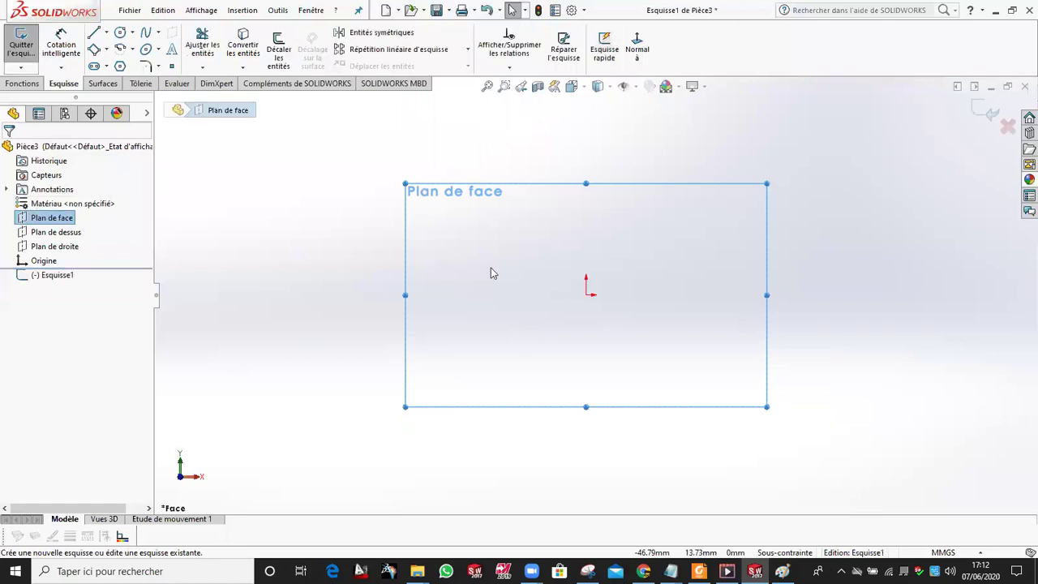
{"action": "mouse_move", "coordinate": [489, 262]}
{"action": "right_mouse_down"}
{"action": "mouse_move", "coordinate": [490, 245]}
{"action": "mouse_move", "coordinate": [384, 263]}
{"action": "right_mouse_up"}
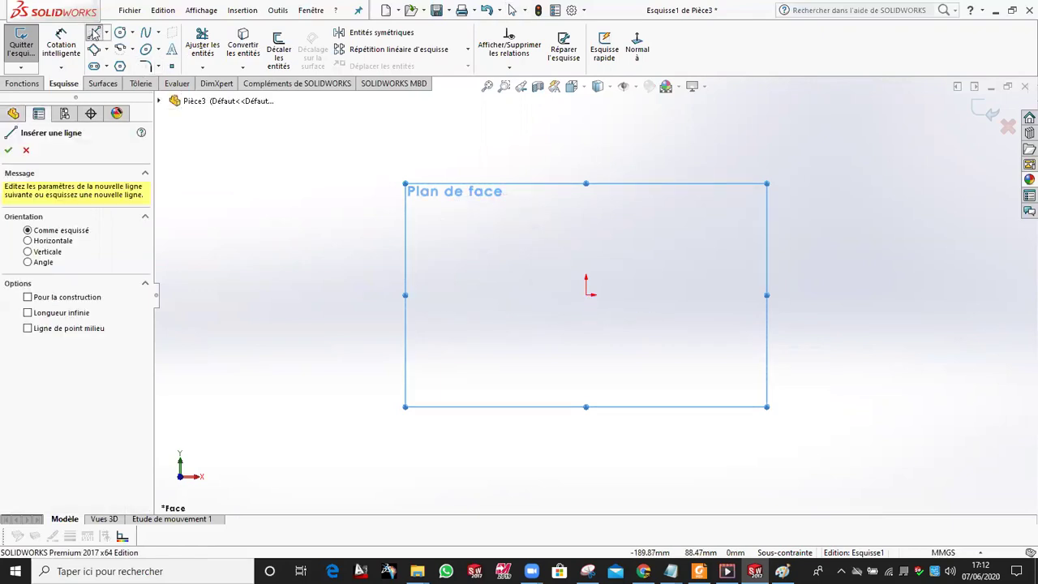
{"action": "left_click", "coordinate": [586, 294]}
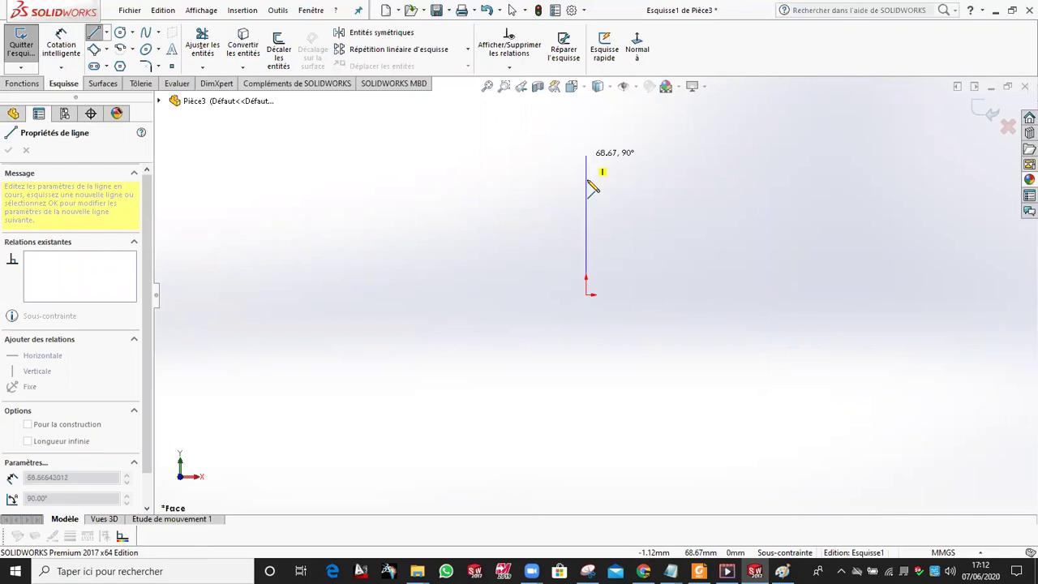
{"action": "left_click", "coordinate": [586, 152]}
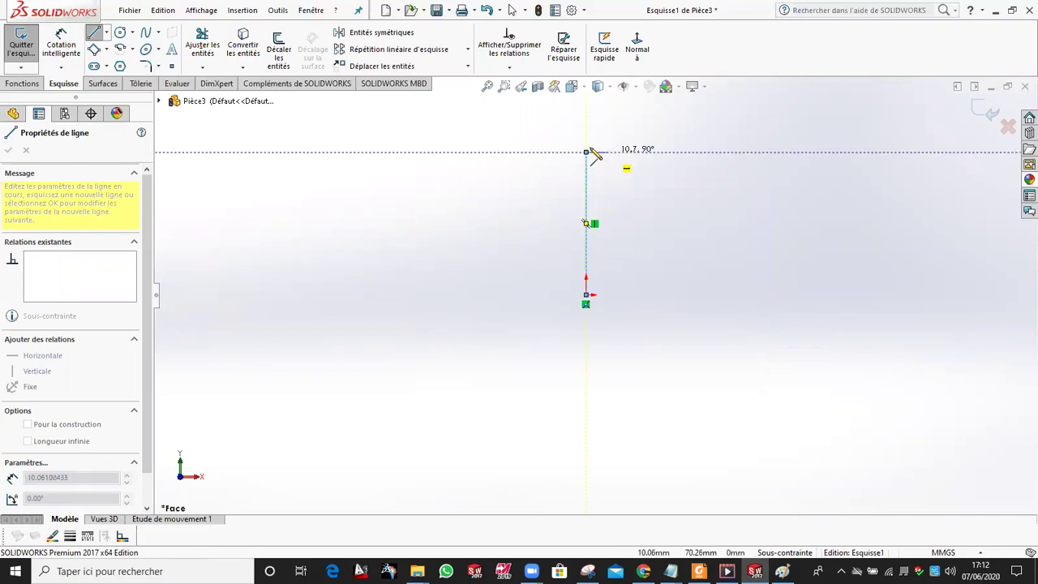
{"action": "key", "text": "a"}
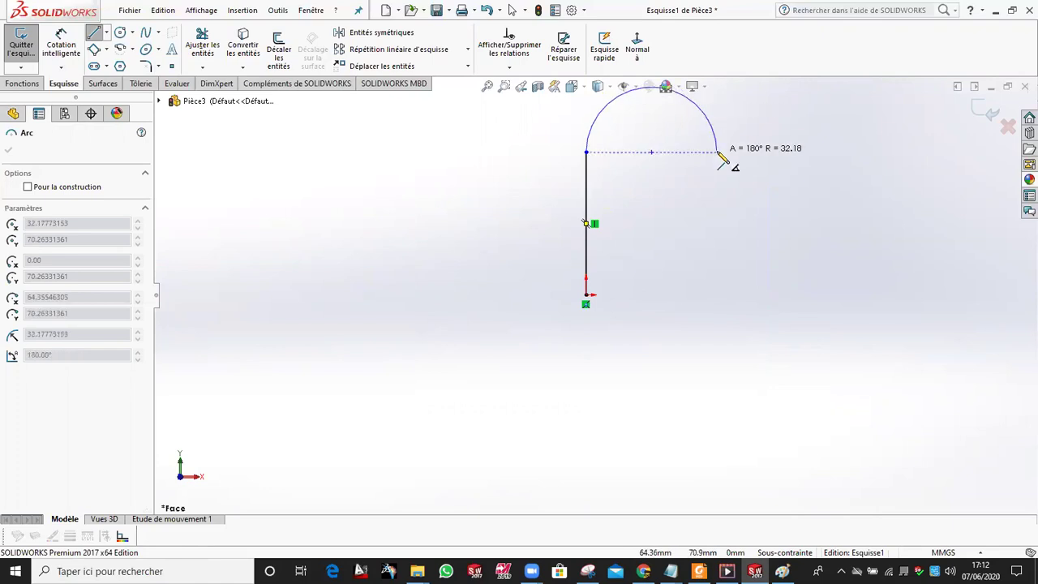
{"action": "left_click", "coordinate": [717, 153]}
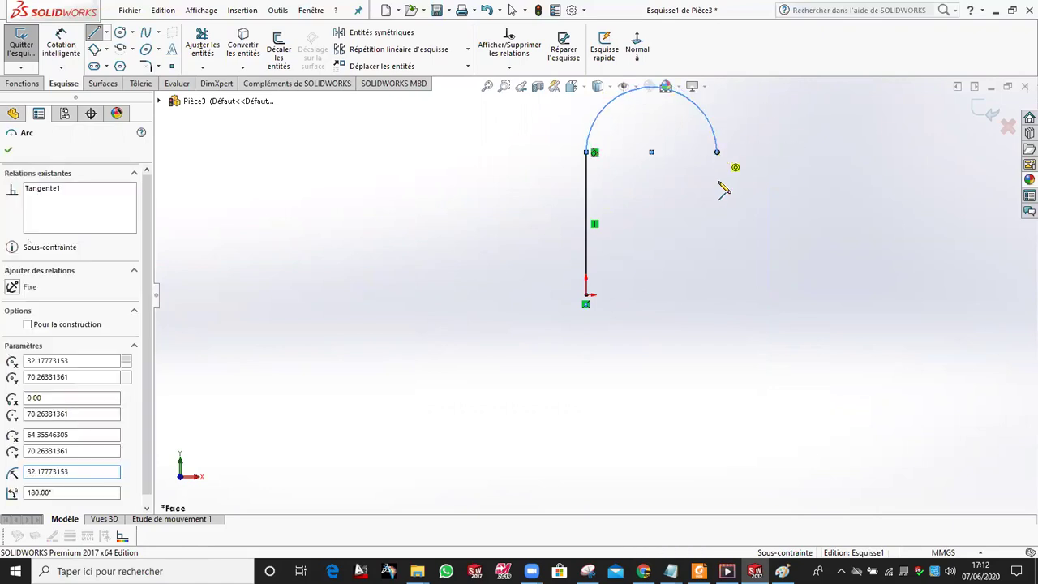
{"action": "left_click", "coordinate": [718, 295]}
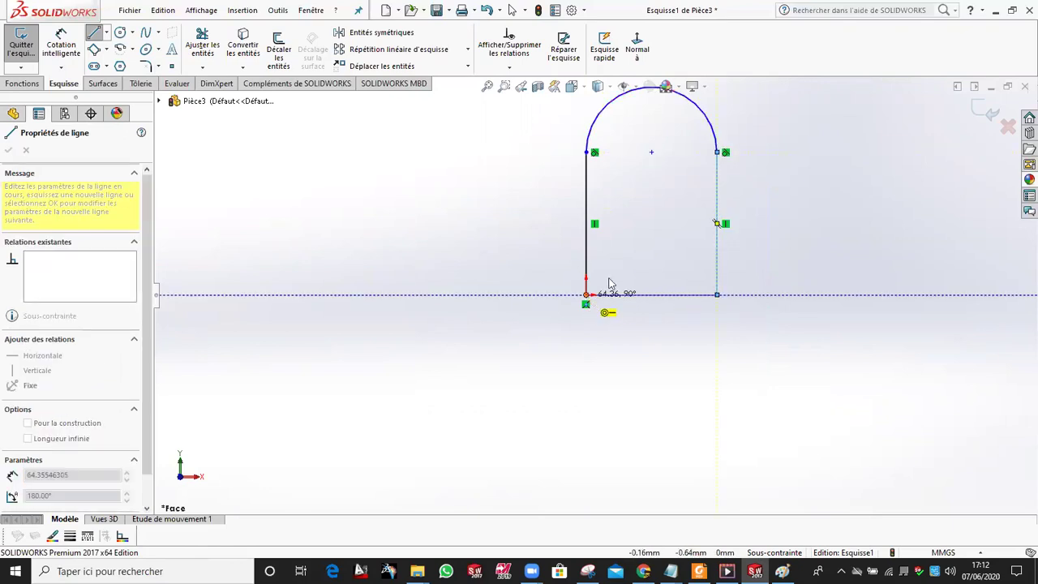
{"action": "left_click", "coordinate": [586, 294]}
{"action": "key", "text": "Escape"}
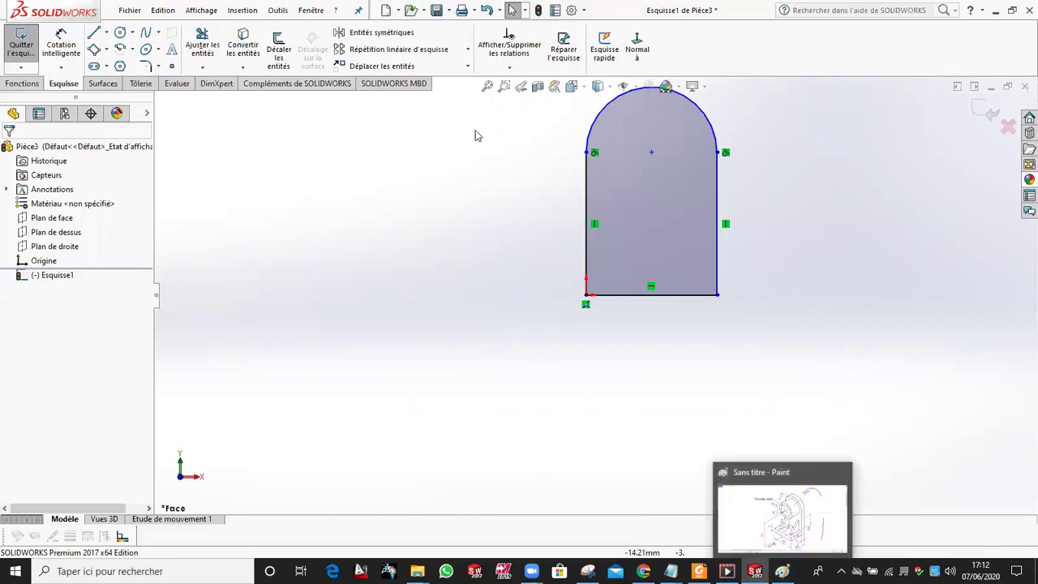
- Draw a circle centred on the arch's centre
{"action": "left_click", "coordinate": [120, 32]}
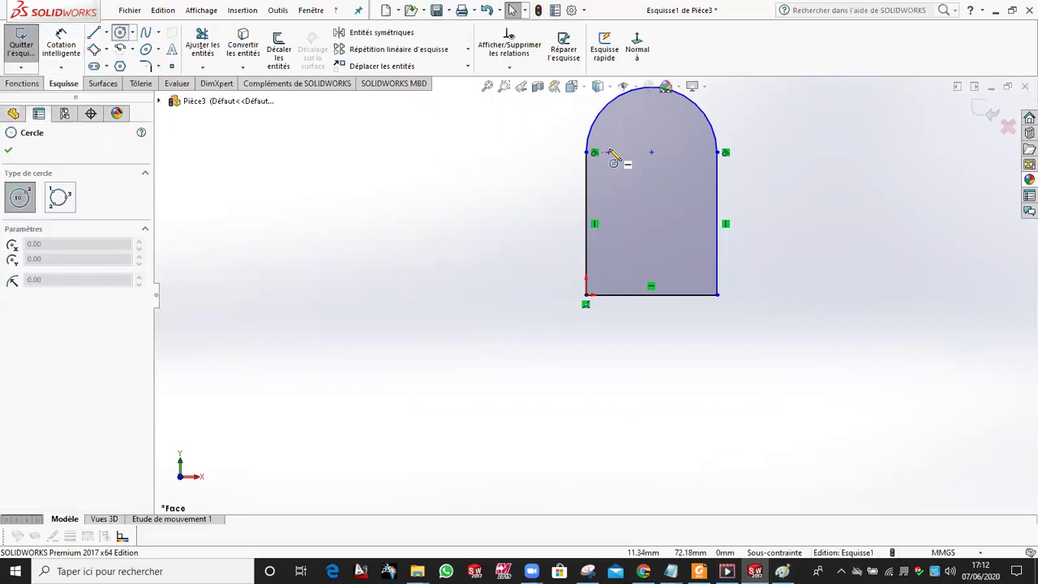
{"action": "left_click", "coordinate": [651, 152]}
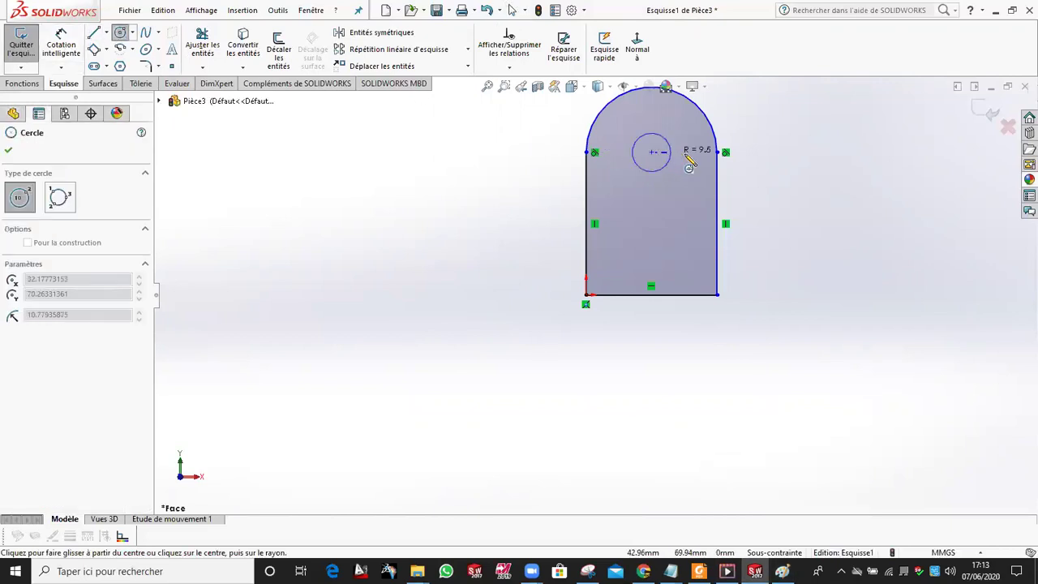
{"action": "left_click", "coordinate": [686, 162]}
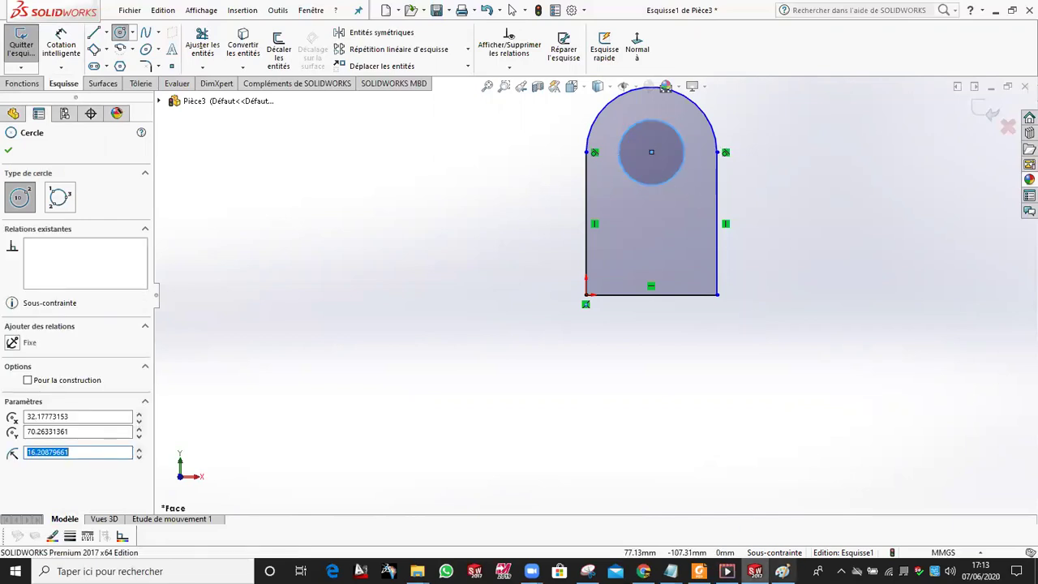
- Circle the 40 and 50 dimensions in red on the Paint reference drawing
{"action": "key", "text": "alt+Tab"}
{"action": "left_click_drag", "start_coordinate": [504, 453], "coordinate": [526, 443]}
{"action": "mouse_move", "coordinate": [384, 389]}
{"action": "left_mouse_down"}
{"action": "mouse_move", "coordinate": [339, 380]}
{"action": "mouse_move", "coordinate": [386, 413]}
{"action": "left_mouse_up"}
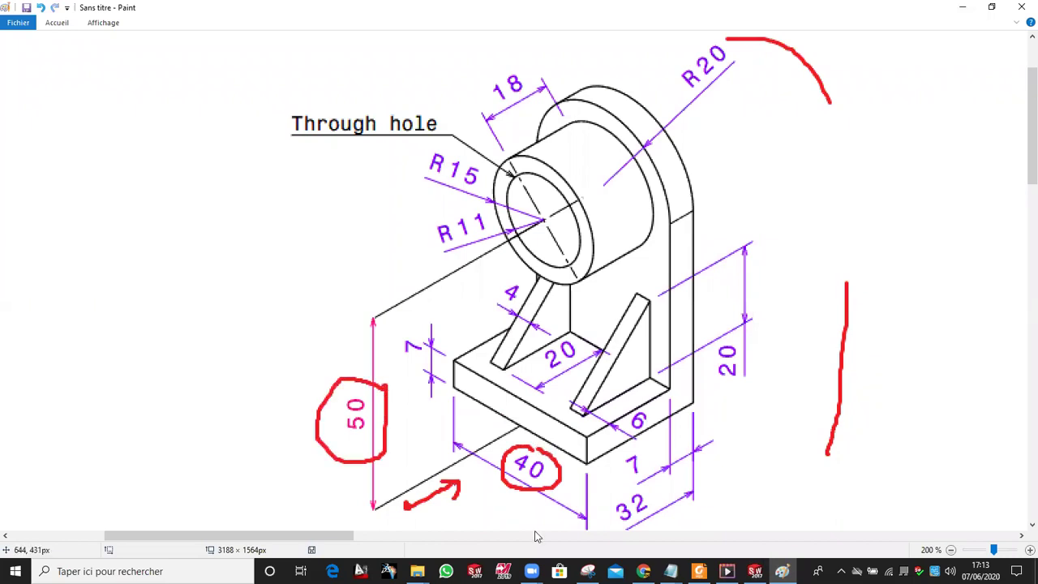
{"action": "left_click", "coordinate": [754, 571]}
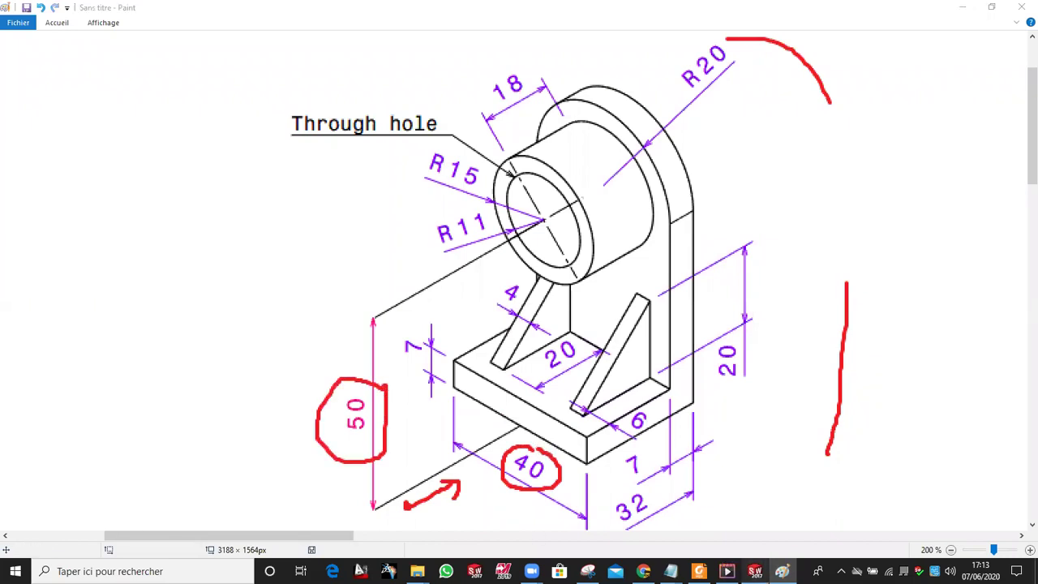
{"action": "mouse_move", "coordinate": [754, 570]}
{"action": "left_click", "coordinate": [754, 548]}
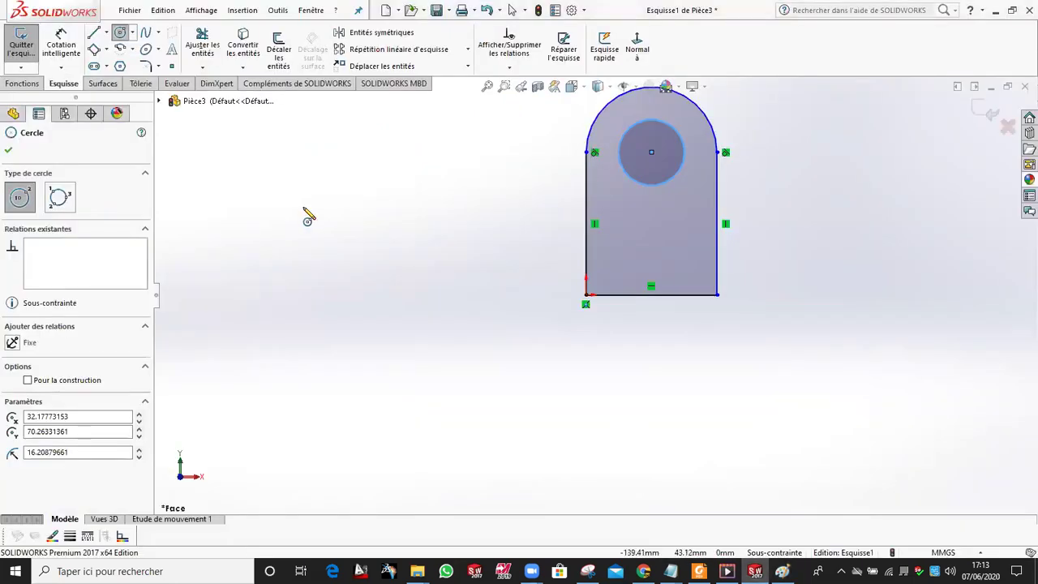
- Dimension the bottom edge to 40 mm and the circle centre 50 mm above it
{"action": "left_click", "coordinate": [61, 45]}
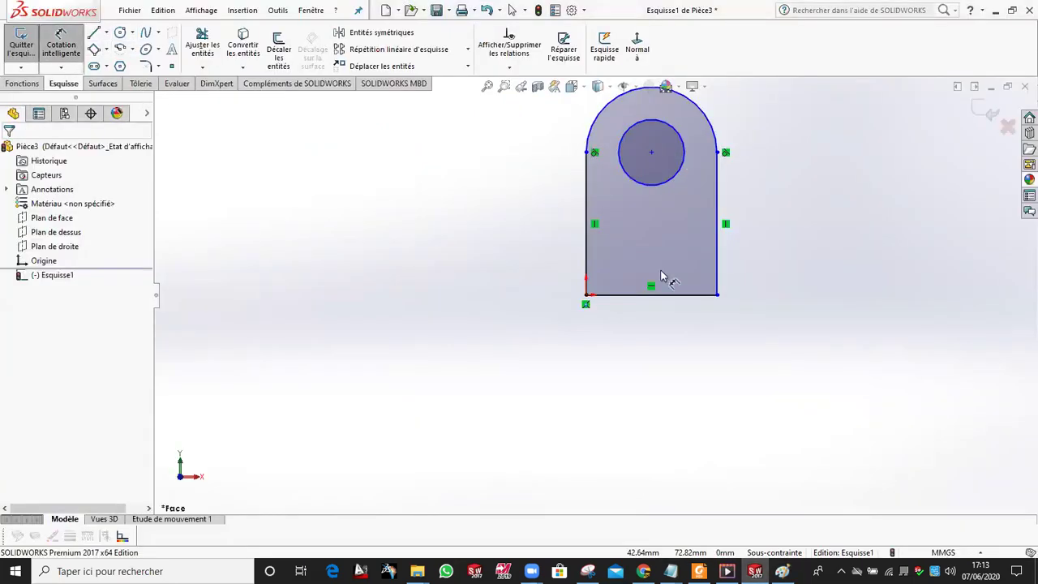
{"action": "left_click", "coordinate": [663, 339]}
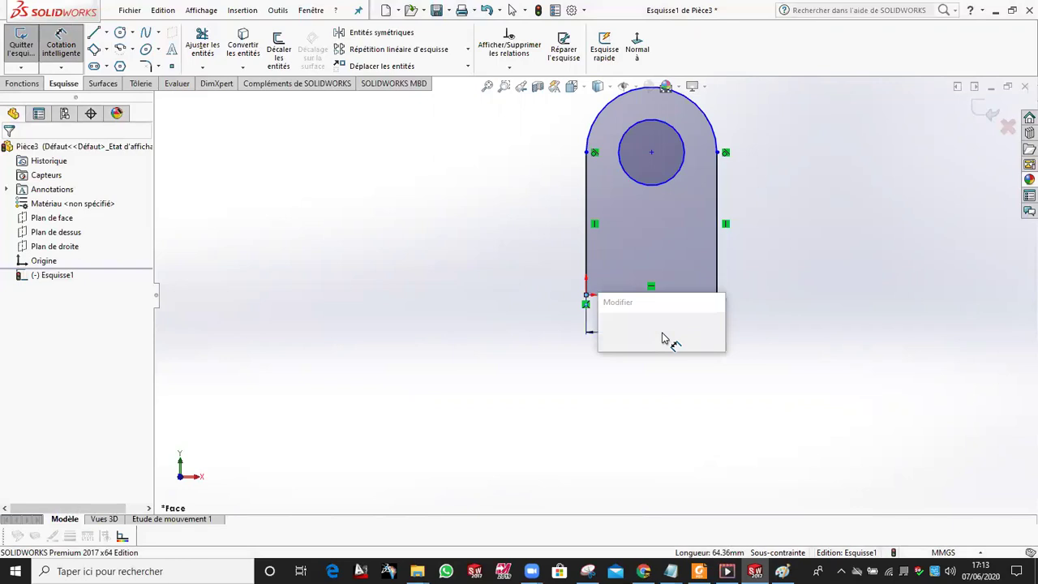
{"action": "type", "text": "40"}
{"action": "key", "text": "Return"}
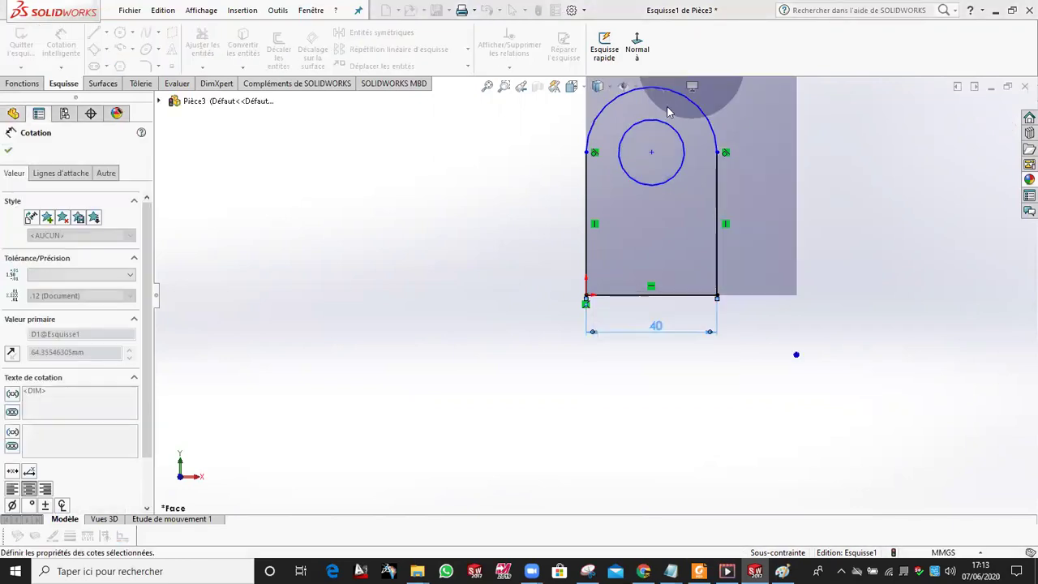
{"action": "left_click", "coordinate": [652, 153]}
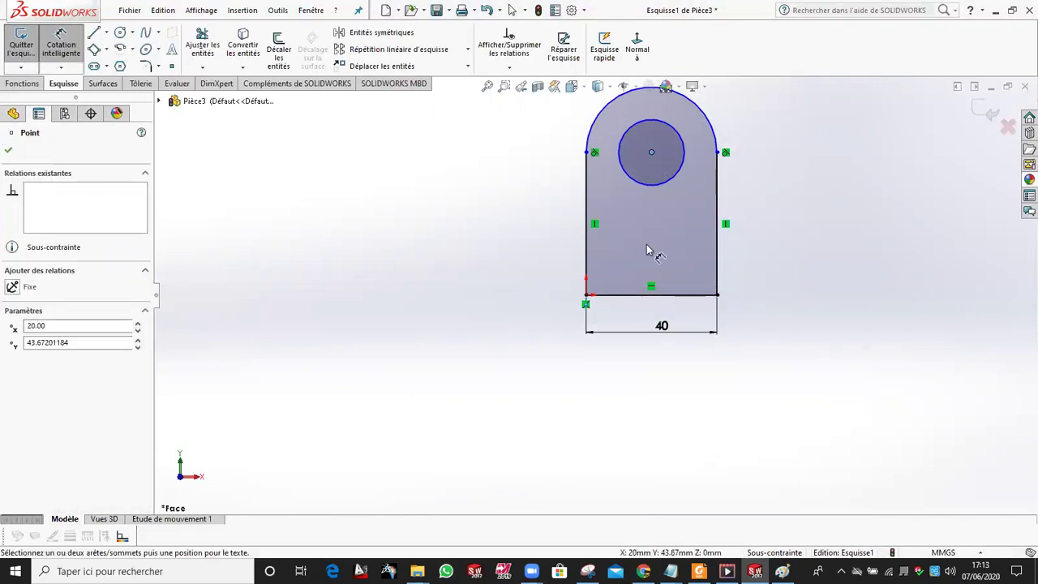
{"action": "left_click", "coordinate": [598, 297]}
{"action": "left_click", "coordinate": [503, 273]}
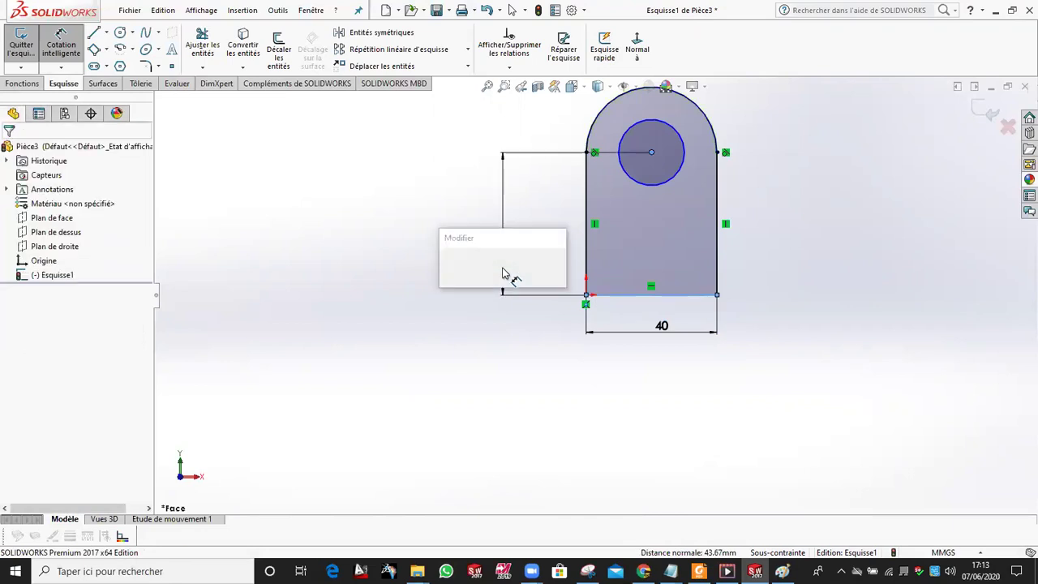
{"action": "type", "text": "50"}
{"action": "key", "text": "Return"}
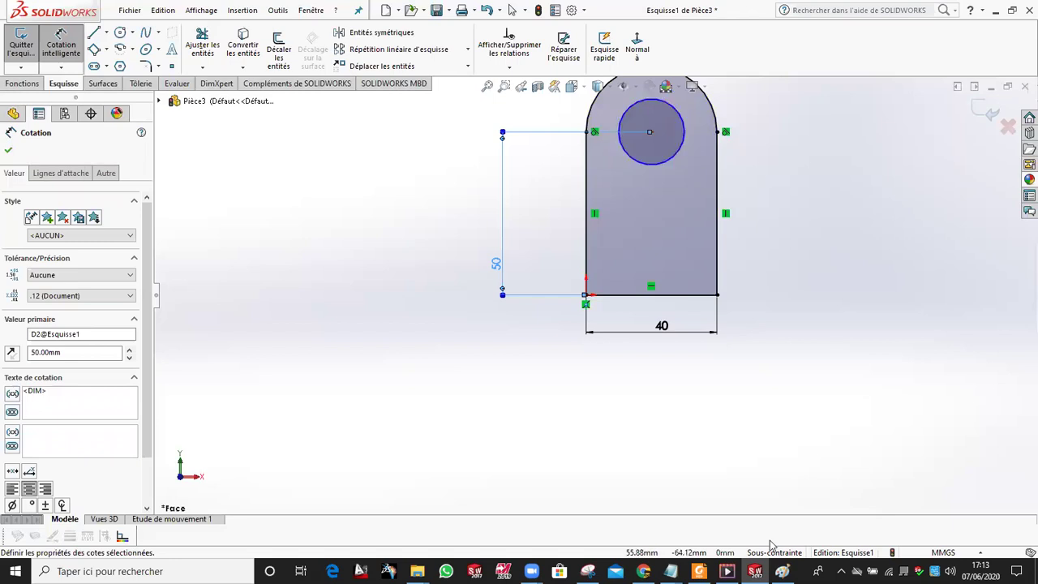
- Circle the R11 dimension in red on the Paint reference drawing
{"action": "left_click", "coordinate": [783, 571]}
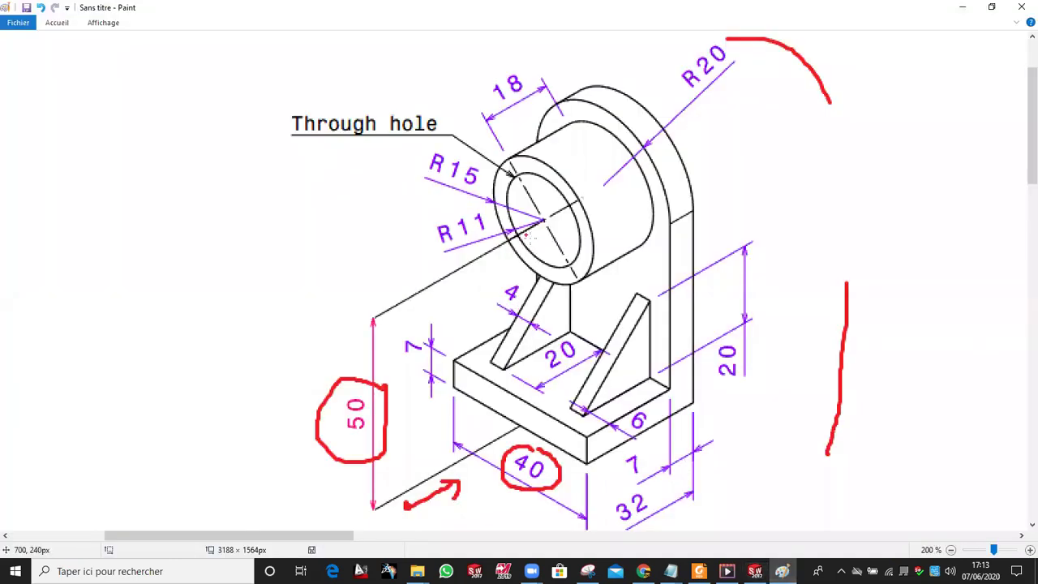
{"action": "mouse_move", "coordinate": [488, 218]}
{"action": "left_mouse_down"}
{"action": "mouse_move", "coordinate": [423, 247]}
{"action": "mouse_move", "coordinate": [484, 262]}
{"action": "left_mouse_up"}
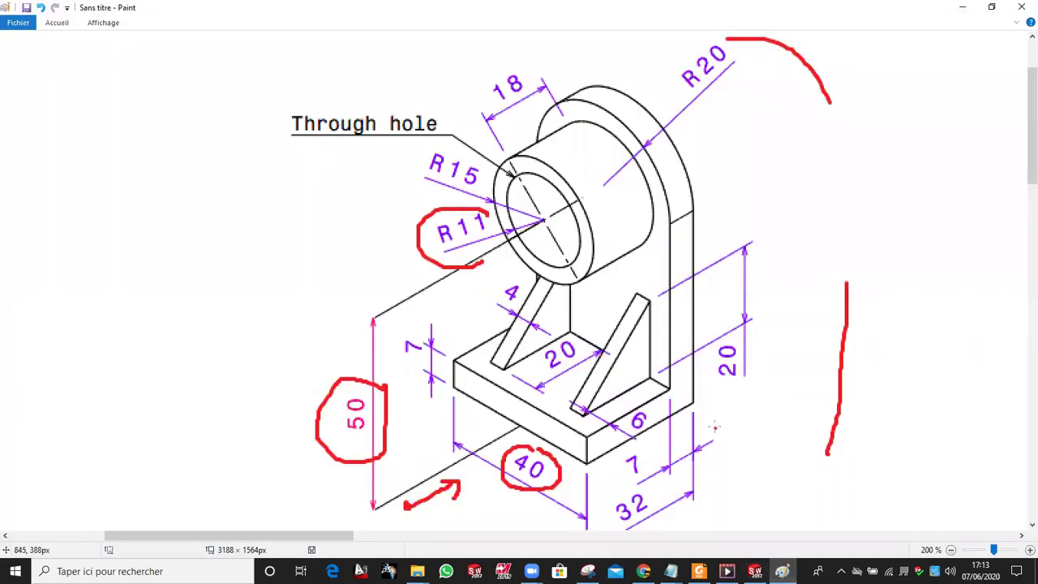
{"action": "key", "text": "alt+Tab"}
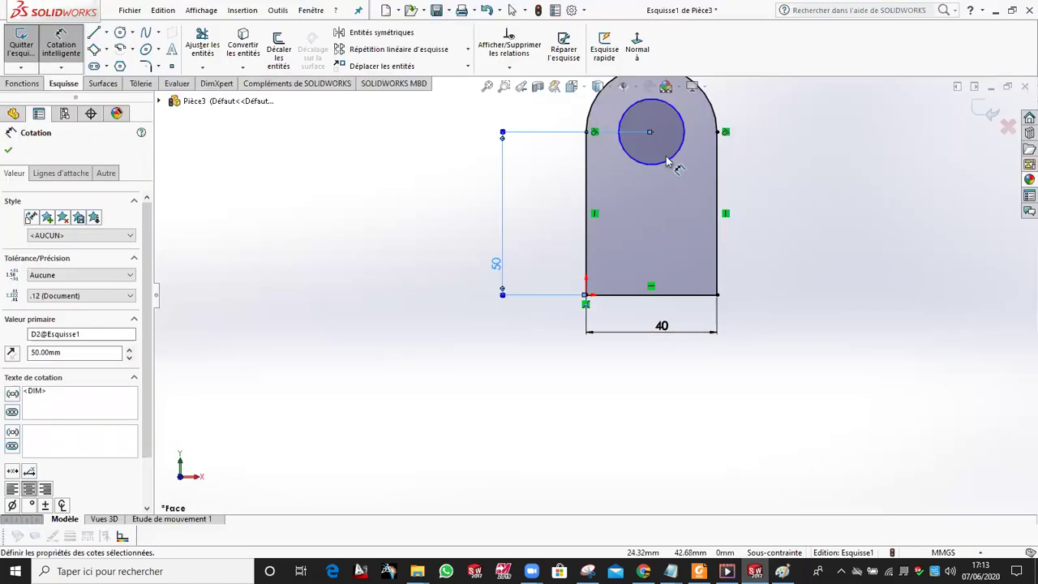
- Dimension the hole circle to a 22 mm diameter
{"action": "key", "text": "Escape"}
{"action": "left_click", "coordinate": [776, 173]}
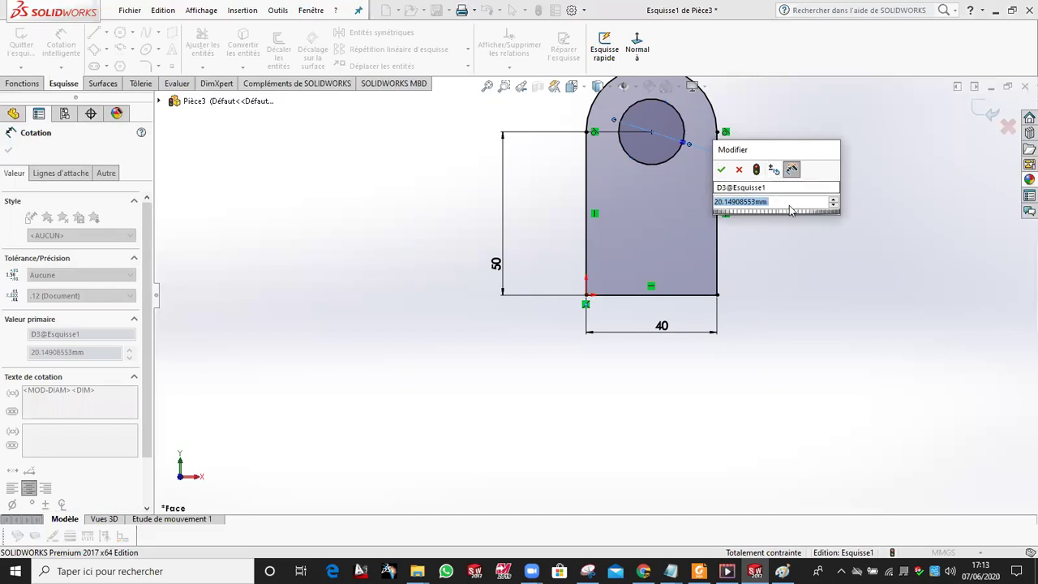
{"action": "type", "text": "22"}
{"action": "key", "text": "Return"}
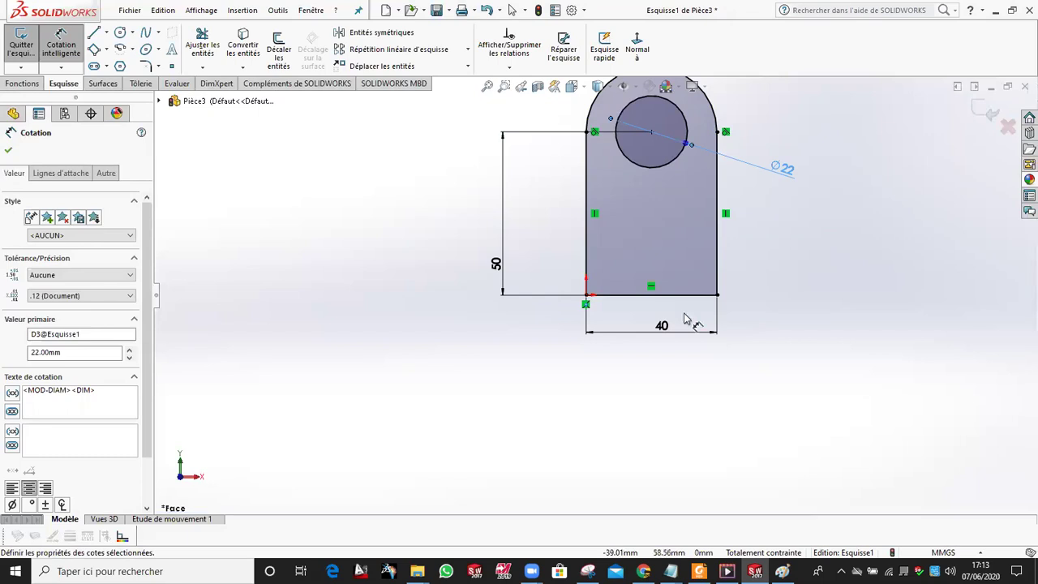
- Circle the 32 depth dimension in red on the Paint drawing
{"action": "left_click", "coordinate": [782, 571]}
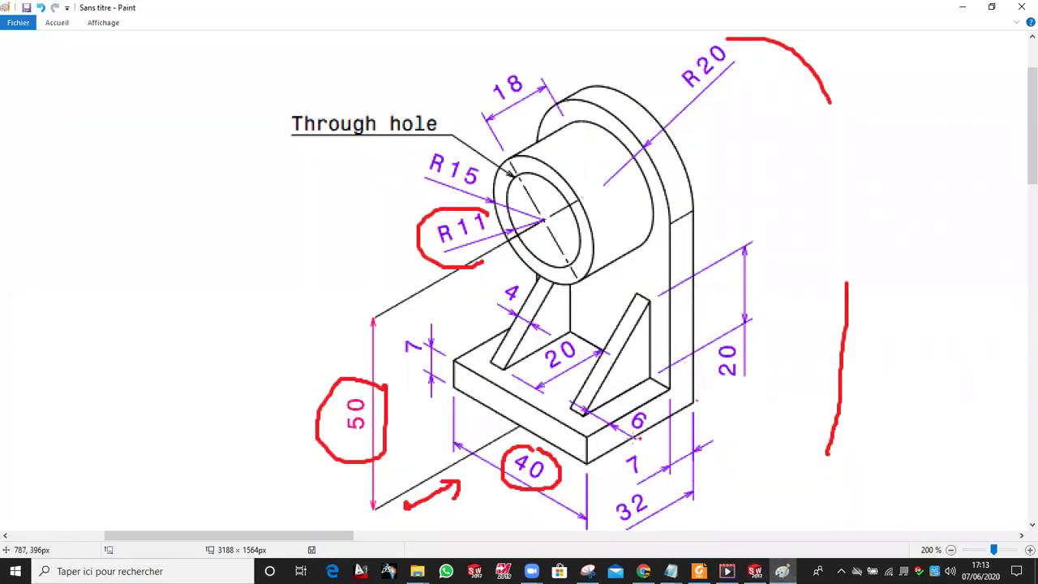
{"action": "left_click_drag", "start_coordinate": [626, 484], "coordinate": [607, 526]}
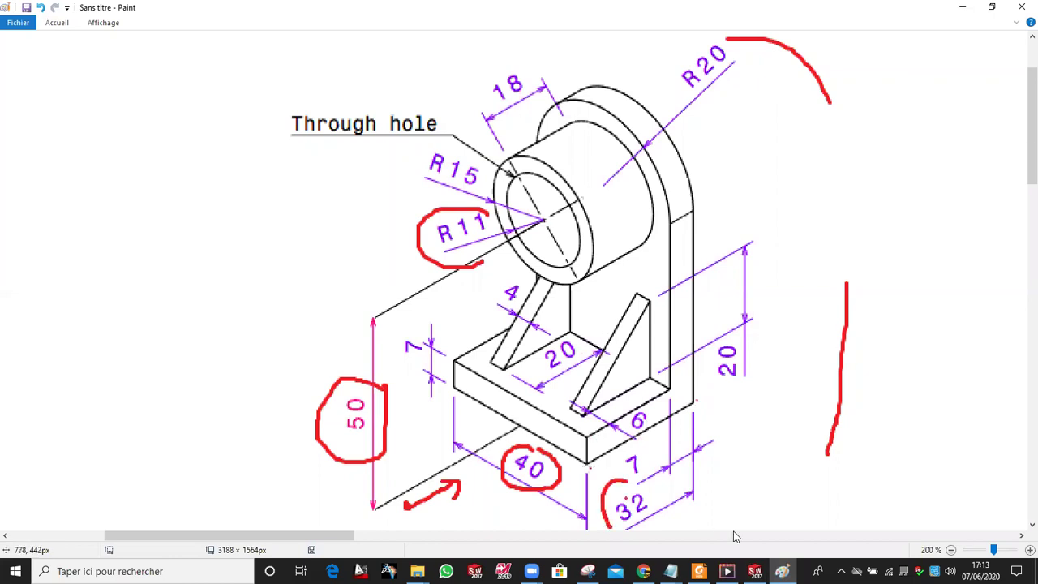
{"action": "left_click", "coordinate": [755, 571]}
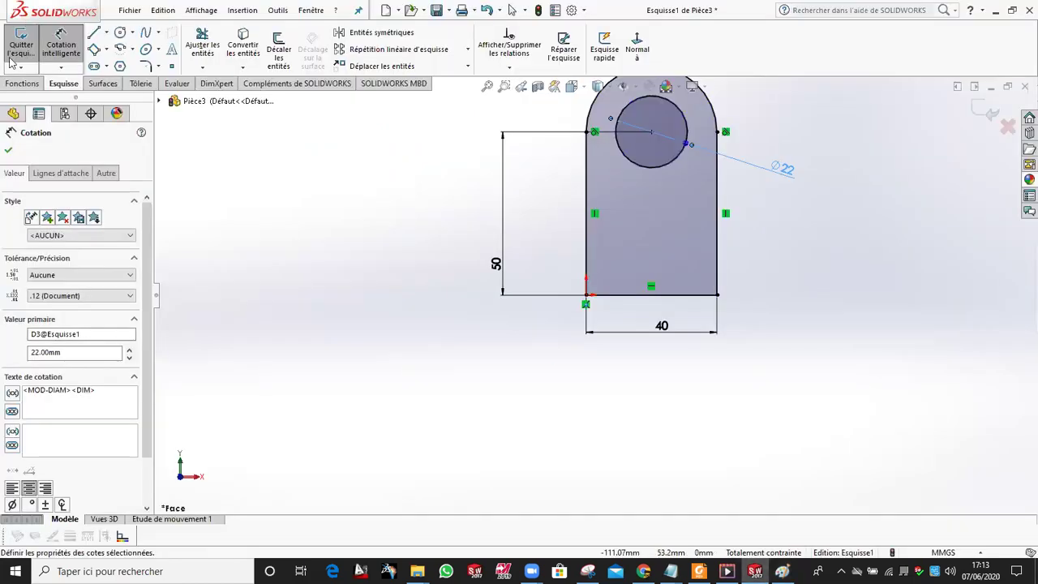
- Boss-extrude the arched profile 32 mm deep, then switch to the Paint drawing
{"action": "left_click", "coordinate": [22, 85]}
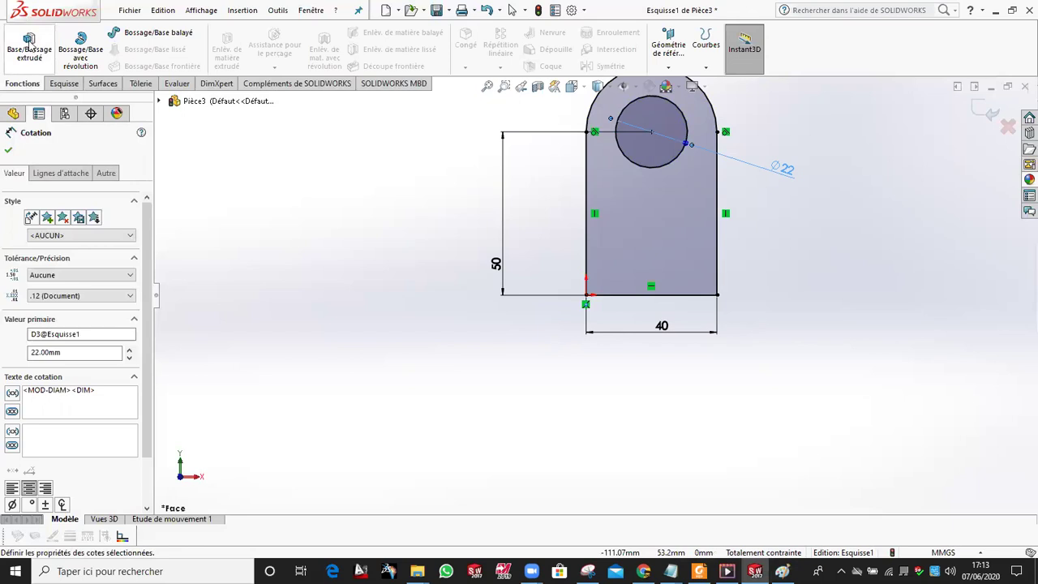
{"action": "left_click", "coordinate": [29, 46]}
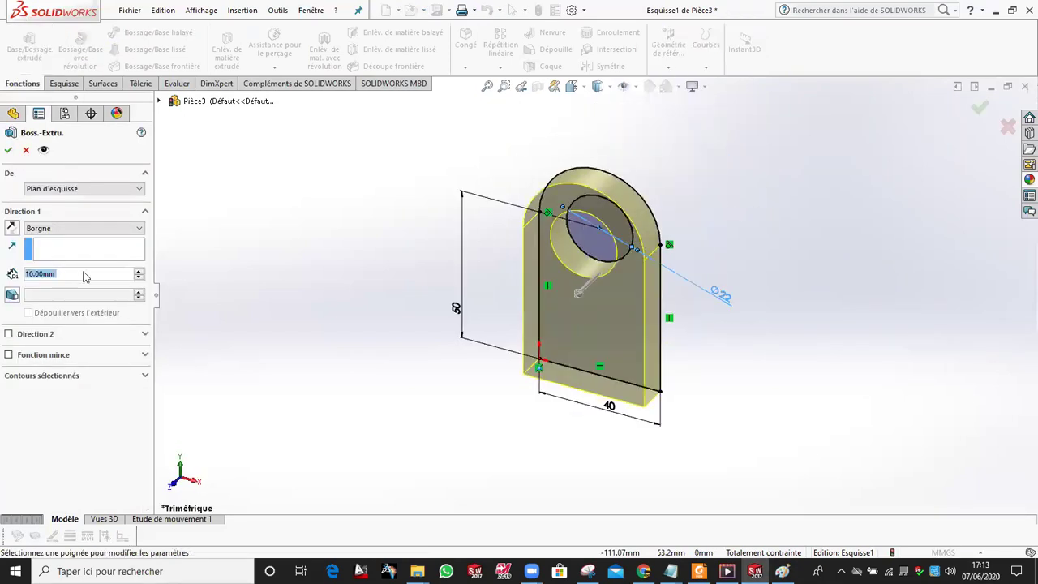
{"action": "type", "text": "32"}
{"action": "key", "text": "Return"}
{"action": "left_click", "coordinate": [8, 152]}
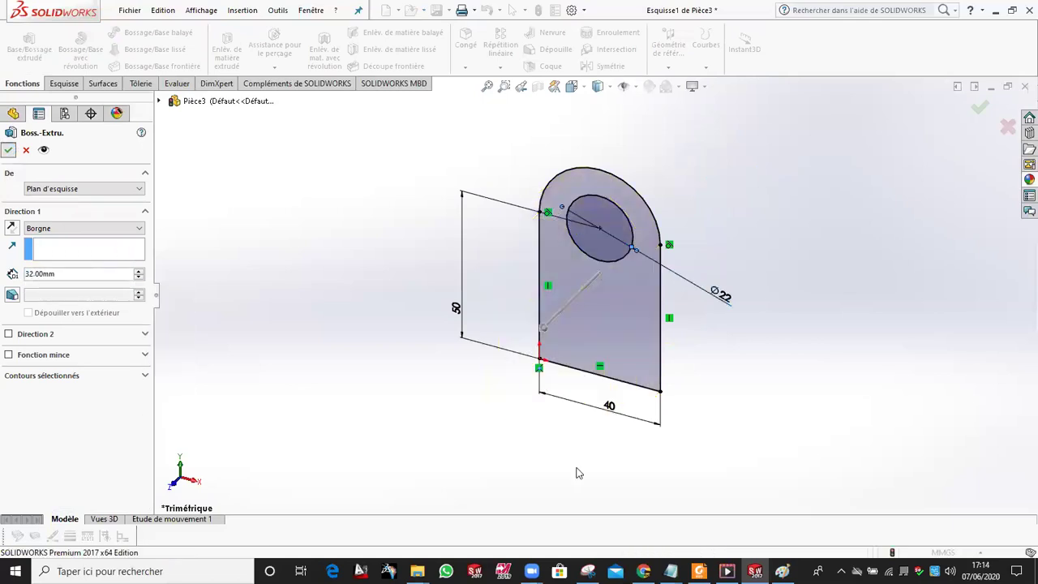
{"action": "key", "text": "alt+Tab"}
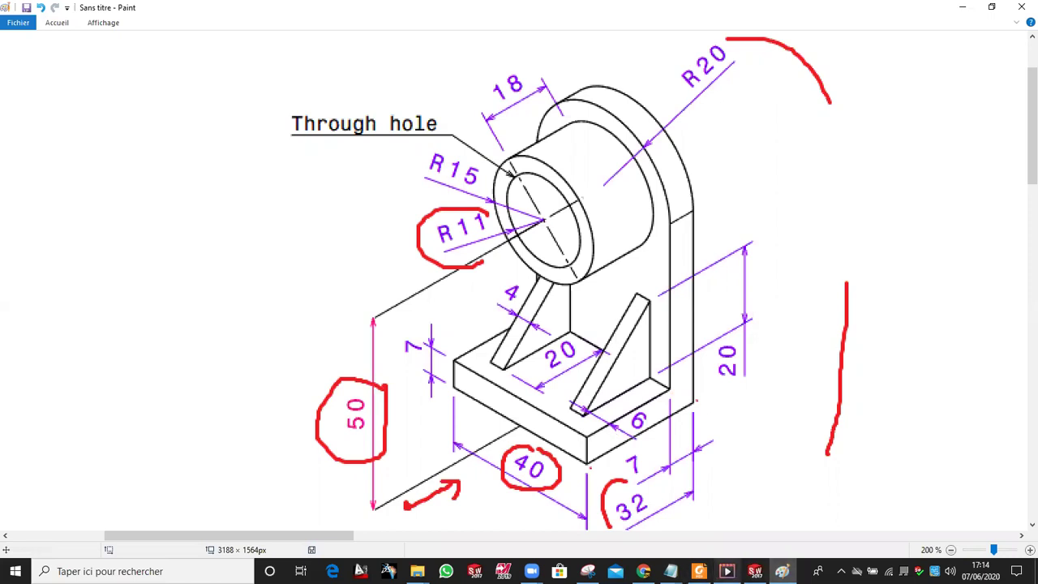
- Return to SOLIDWORKS and select the extruded upright's front face
{"action": "left_click", "coordinate": [754, 571]}
{"action": "left_click", "coordinate": [554, 379]}
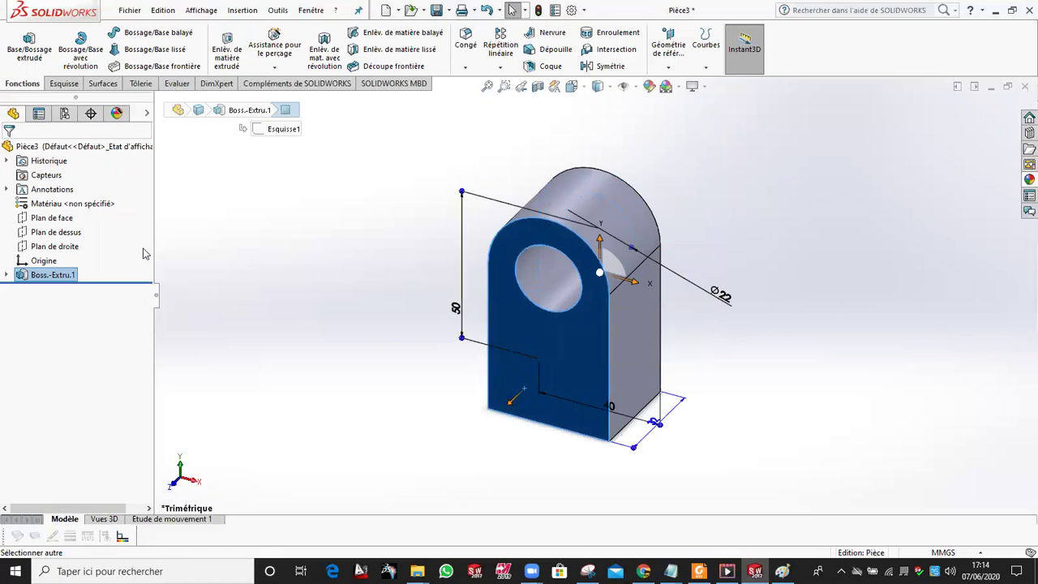
- Start a sketch on the front face and view it Normal To
{"action": "left_click", "coordinate": [63, 84]}
{"action": "left_click", "coordinate": [21, 46]}
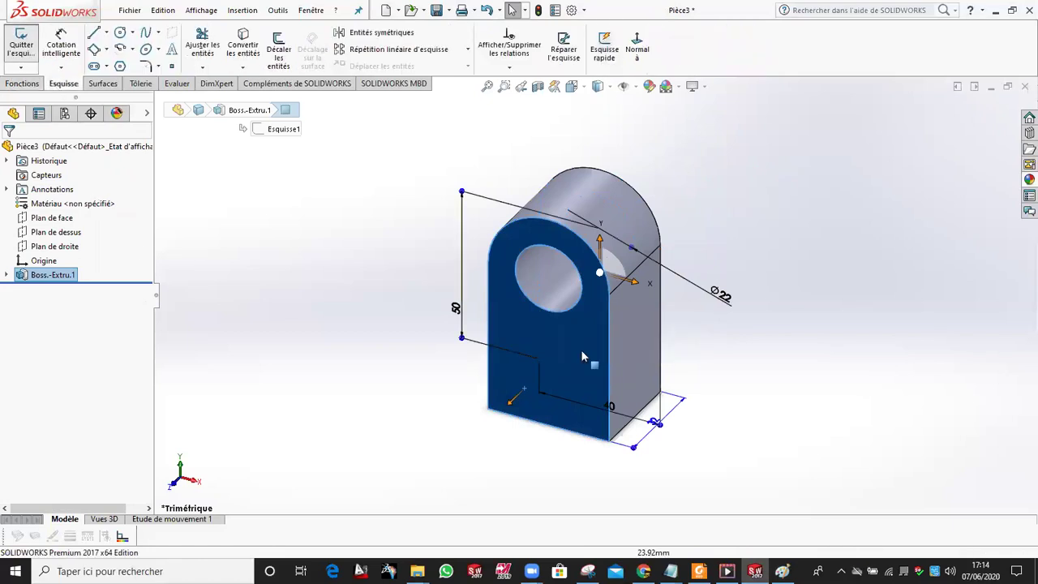
{"action": "left_click", "coordinate": [587, 87]}
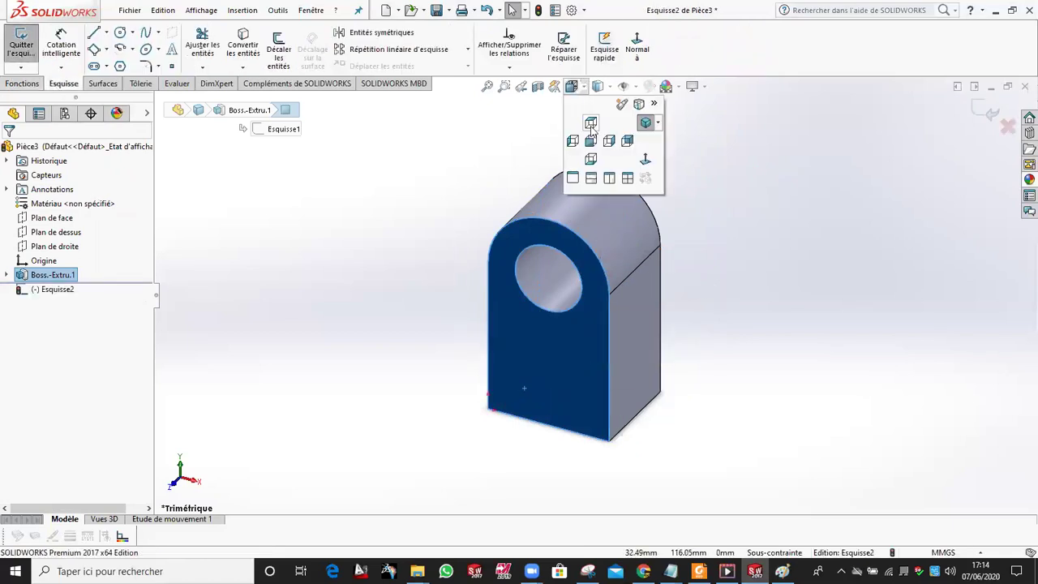
{"action": "left_click", "coordinate": [646, 158]}
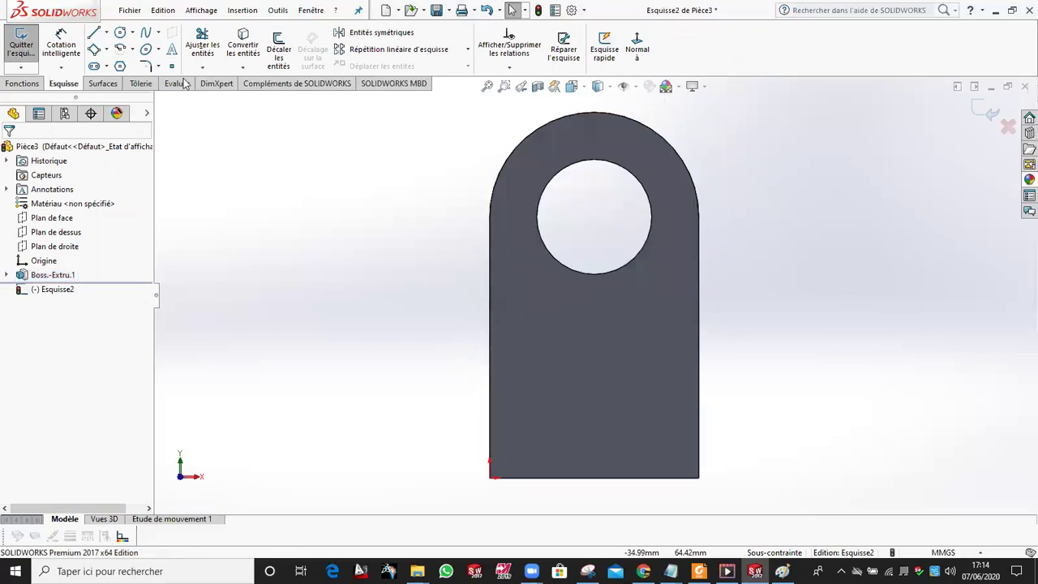
- Draw a two-corner rectangle over the upper part of the face, then switch to Paint
{"action": "left_click", "coordinate": [106, 48]}
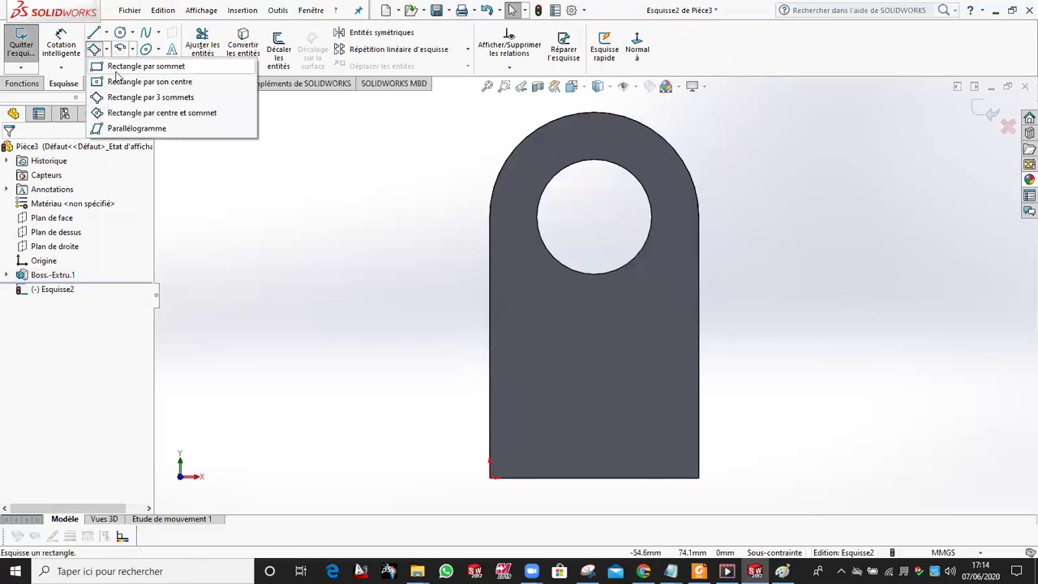
{"action": "left_click", "coordinate": [129, 71]}
{"action": "left_click", "coordinate": [383, 104]}
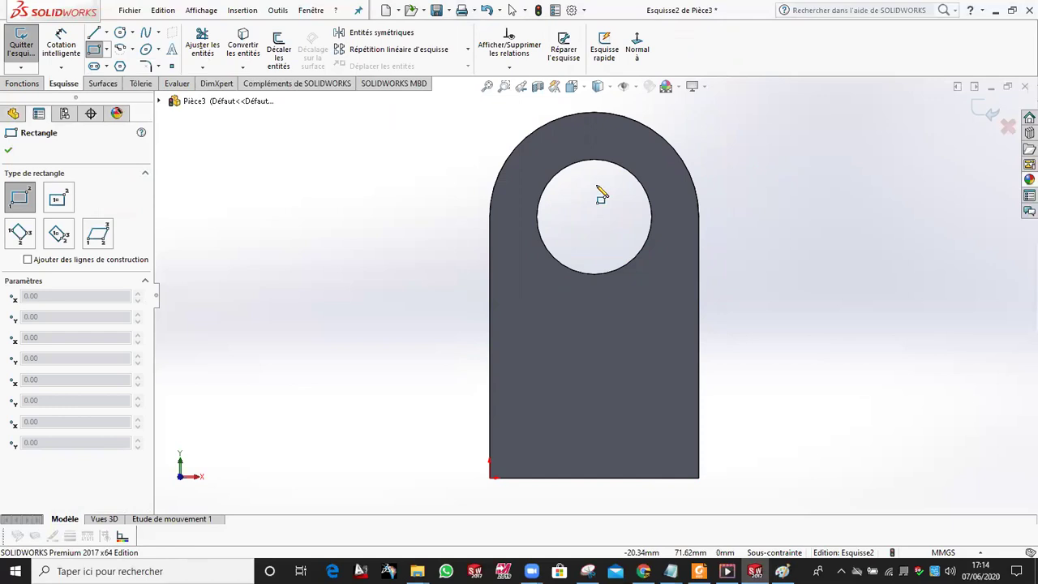
{"action": "left_click", "coordinate": [808, 429]}
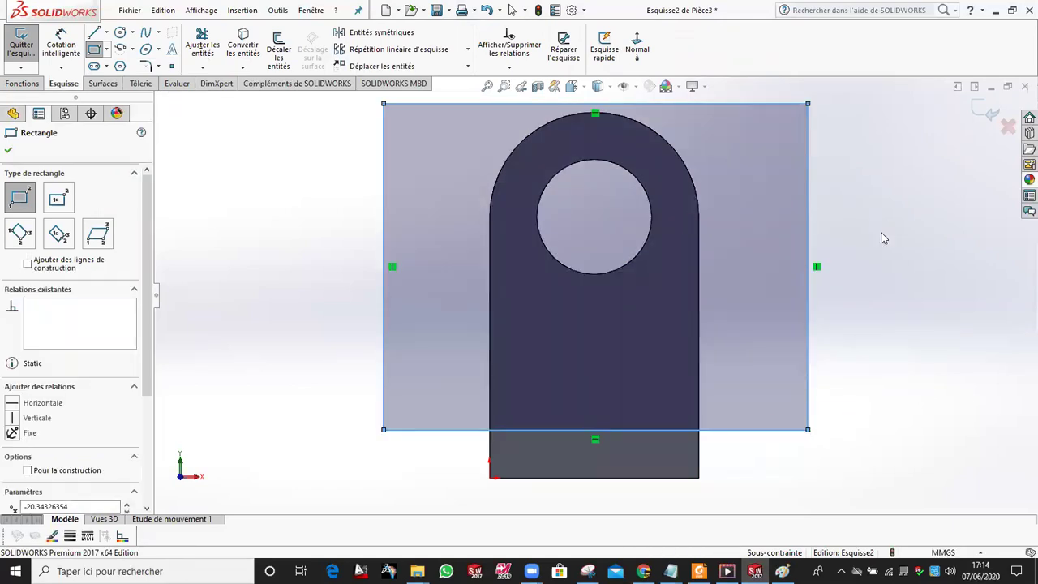
{"action": "key", "text": "Escape"}
{"action": "left_click", "coordinate": [782, 571]}
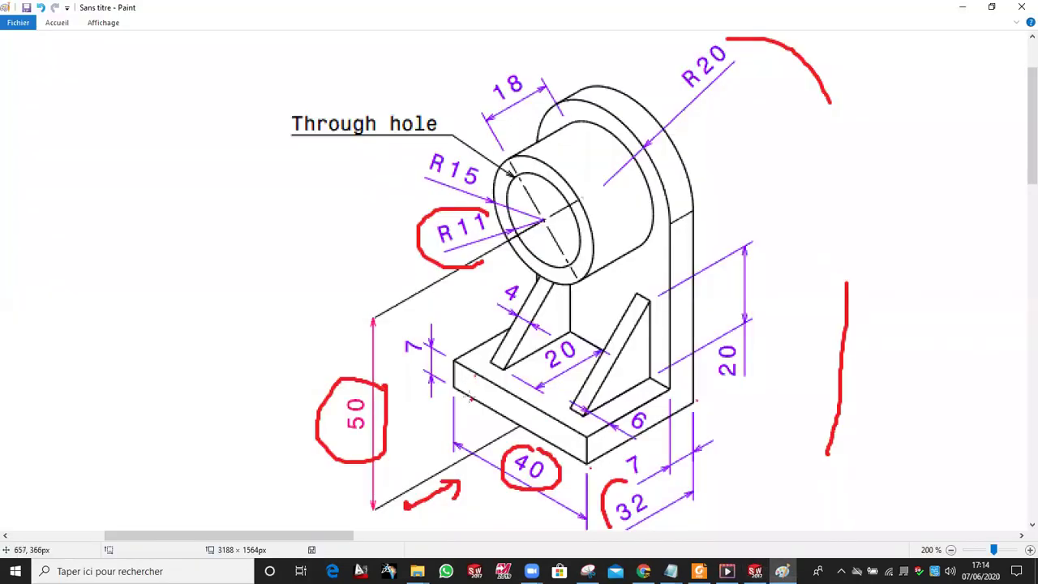
- Circle the 7 in red, then dimension the rectangle's bottom edge 7 mm above the base
{"action": "left_click_drag", "start_coordinate": [429, 320], "coordinate": [391, 344]}
{"action": "left_click", "coordinate": [755, 571]}
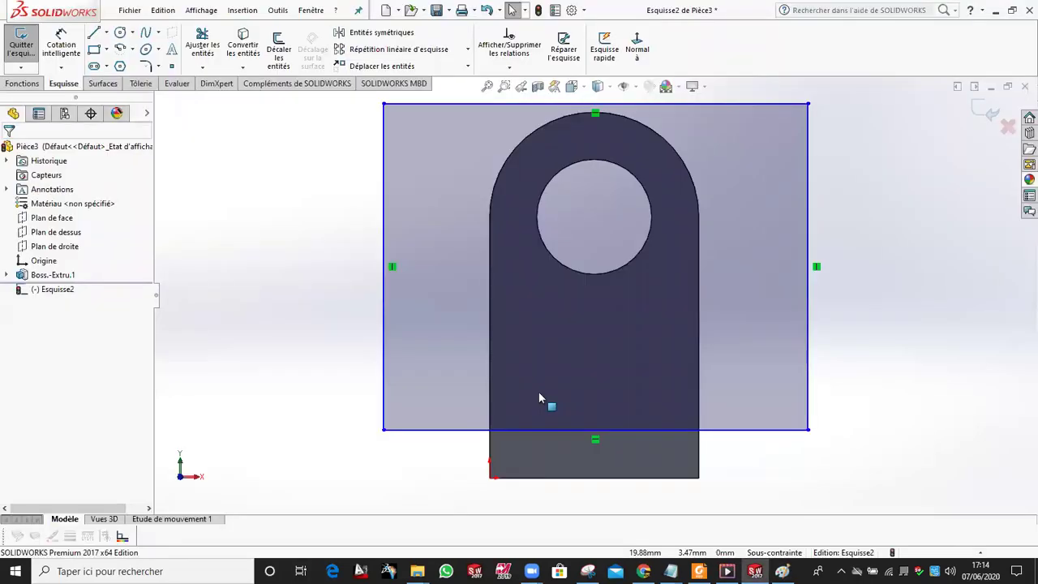
{"action": "left_click", "coordinate": [565, 430]}
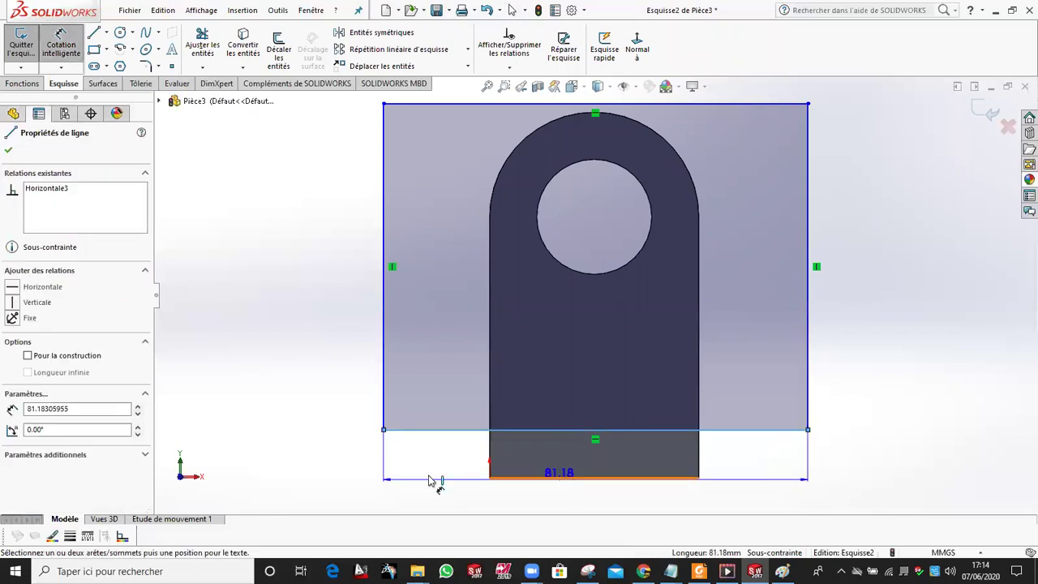
{"action": "left_click", "coordinate": [430, 478]}
{"action": "left_click", "coordinate": [372, 483]}
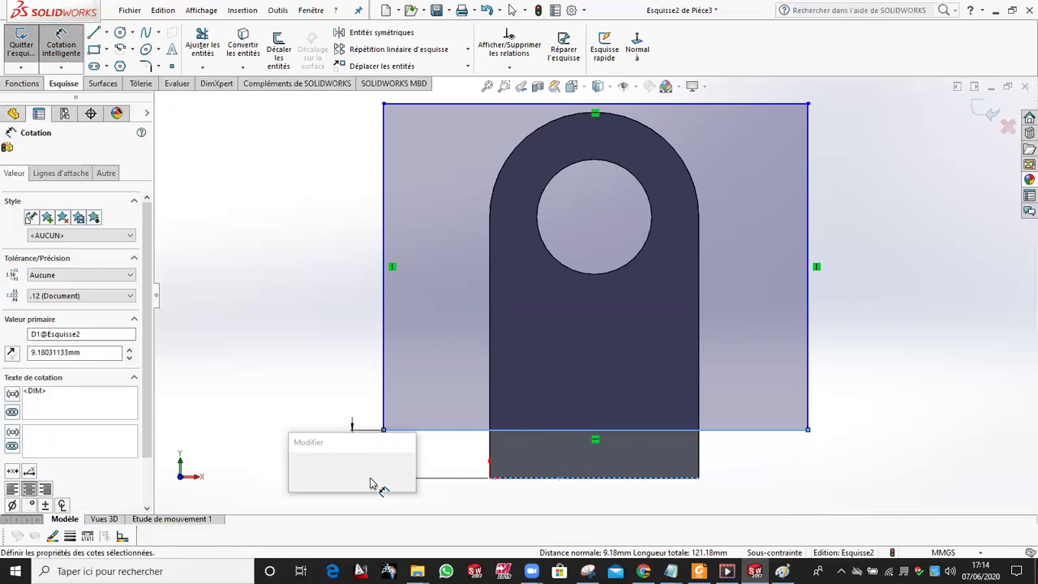
{"action": "type", "text": "7"}
{"action": "key", "text": "Return"}
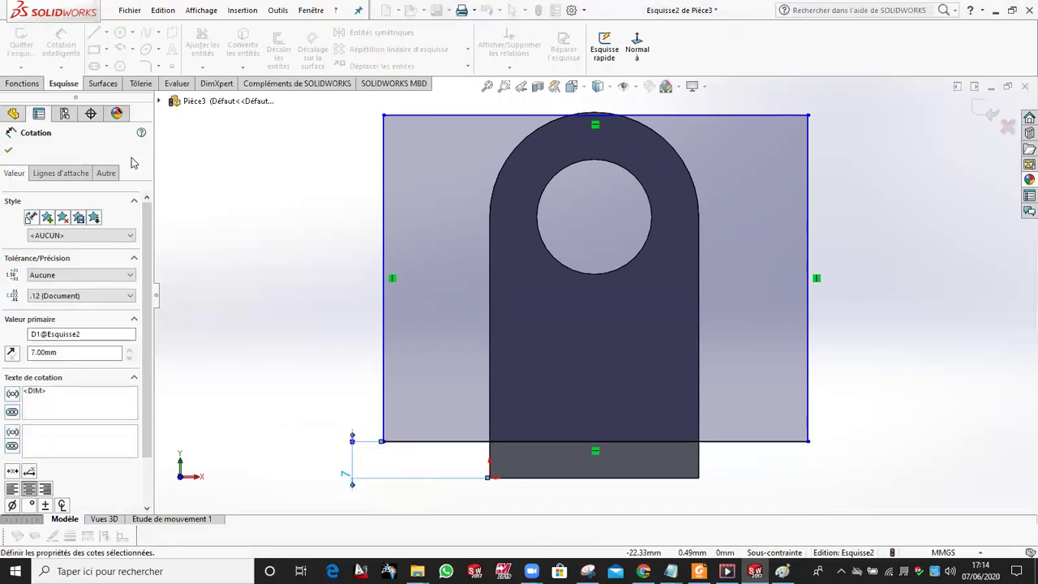
{"action": "left_click", "coordinate": [23, 85]}
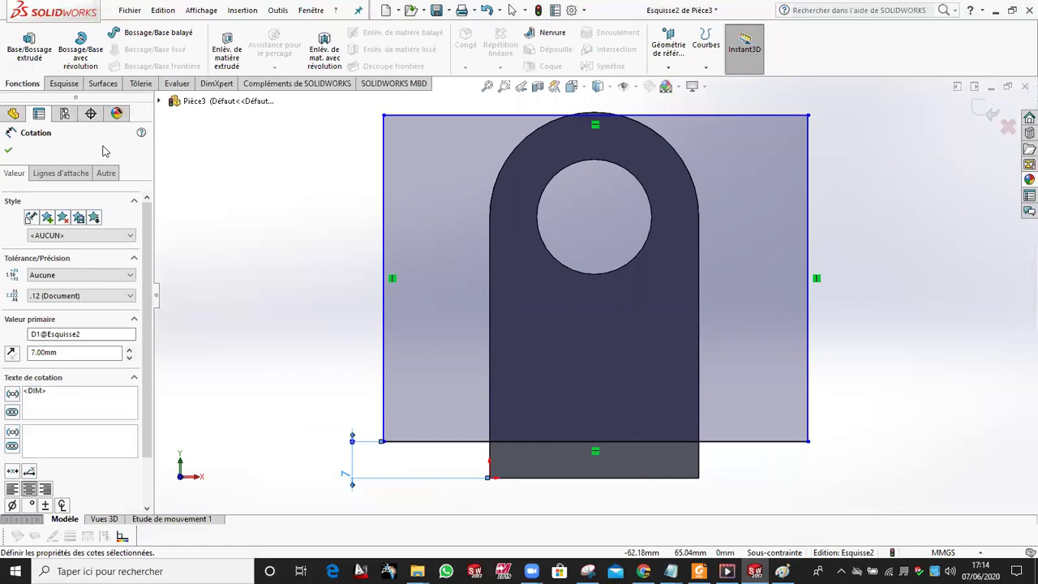
{"action": "left_click", "coordinate": [230, 53]}
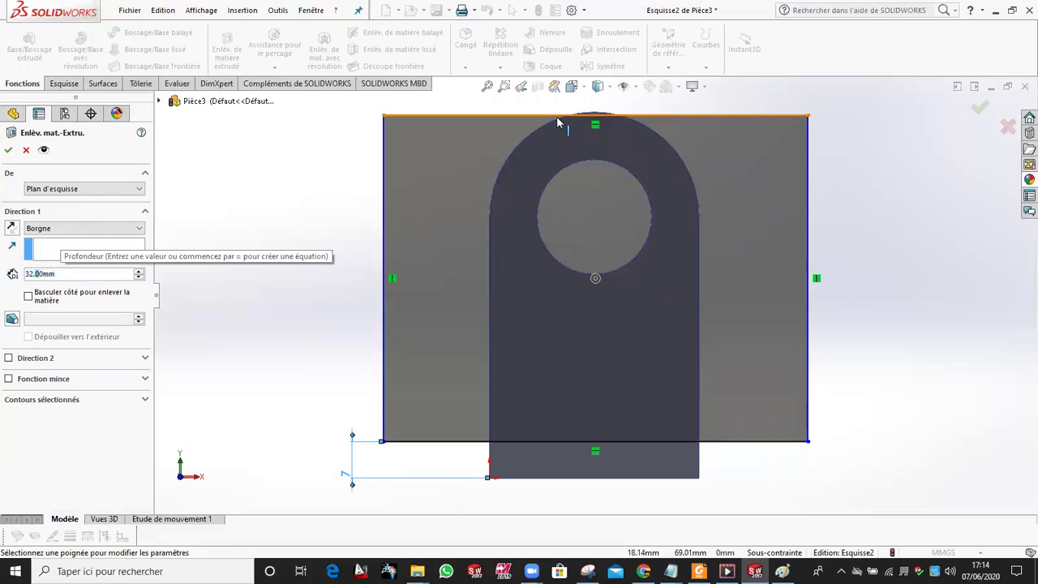
- Cancel the cut, drag the rectangle's top edge above the arch, and restart the extruded cut
{"action": "left_click", "coordinate": [26, 150]}
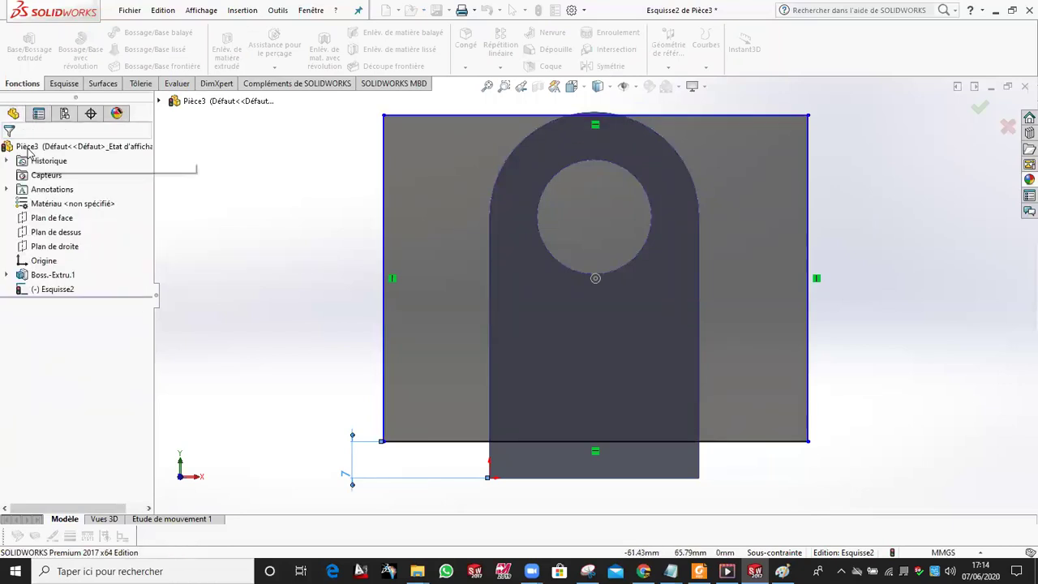
{"action": "left_click", "coordinate": [423, 116]}
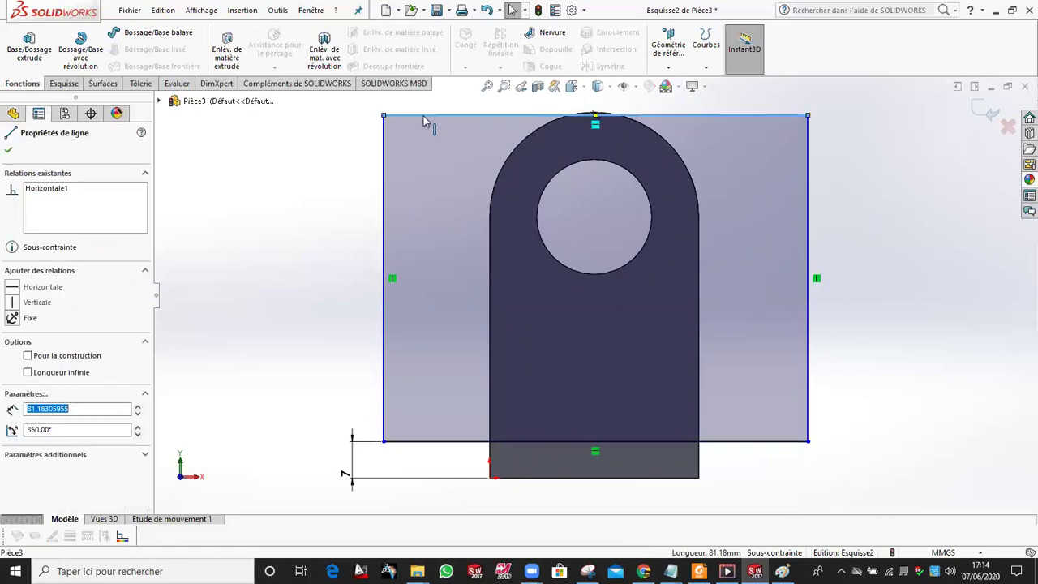
{"action": "left_click", "coordinate": [218, 204]}
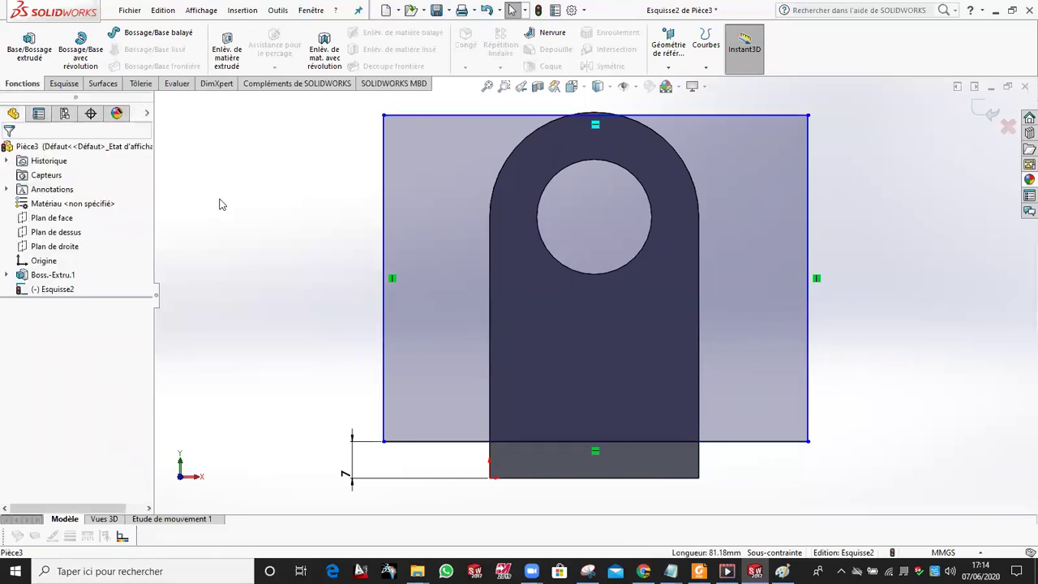
{"action": "left_click", "coordinate": [69, 290]}
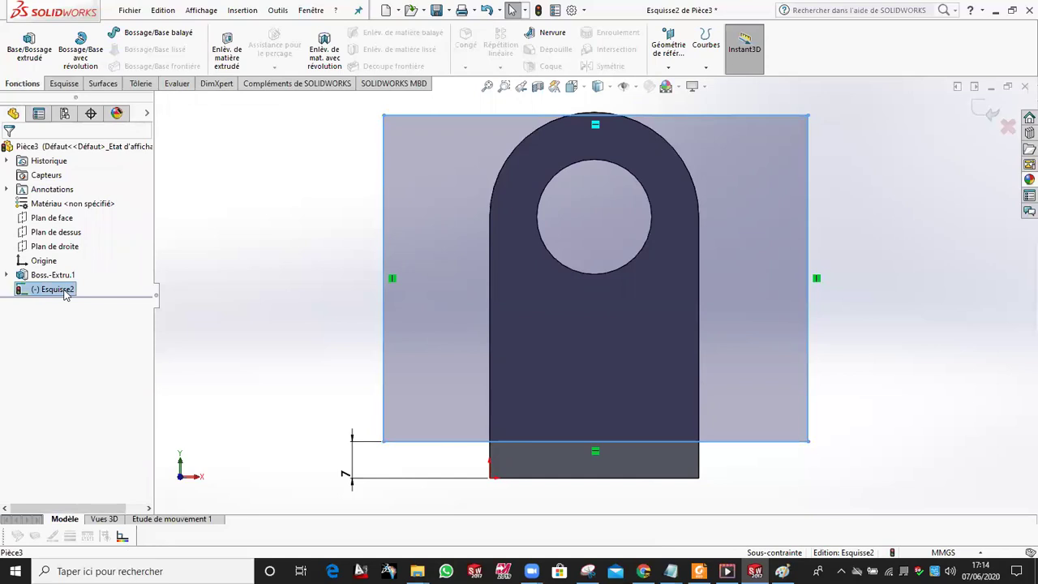
{"action": "left_click", "coordinate": [470, 195]}
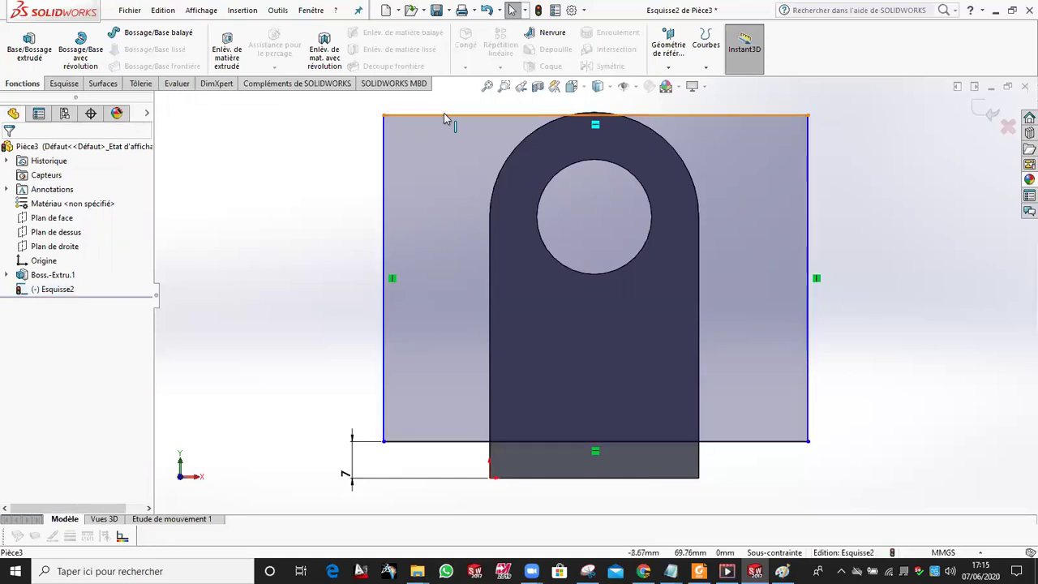
{"action": "left_click_drag", "start_coordinate": [443, 117], "coordinate": [443, 100]}
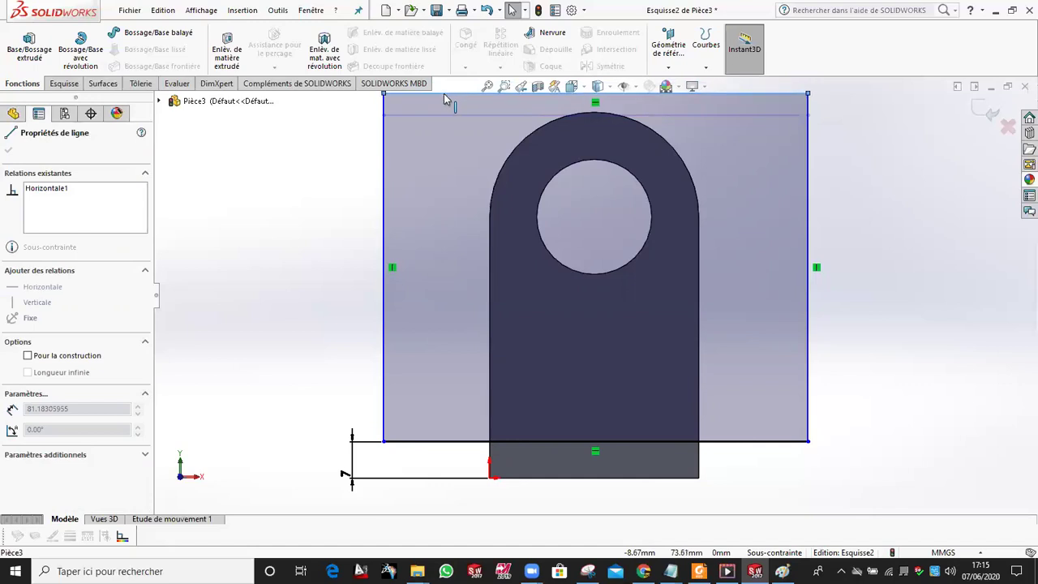
{"action": "left_click", "coordinate": [8, 150]}
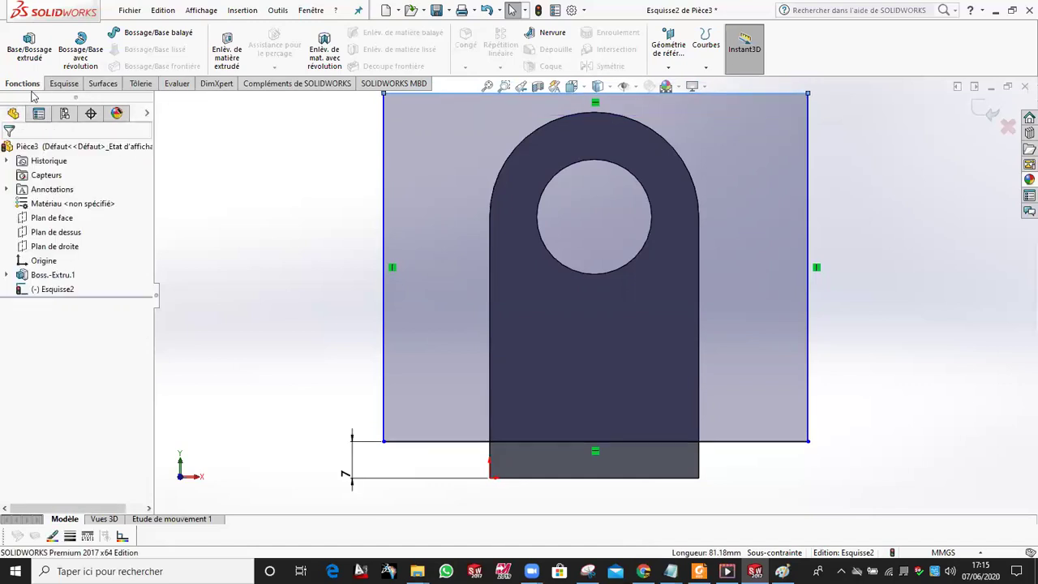
{"action": "left_click", "coordinate": [215, 49]}
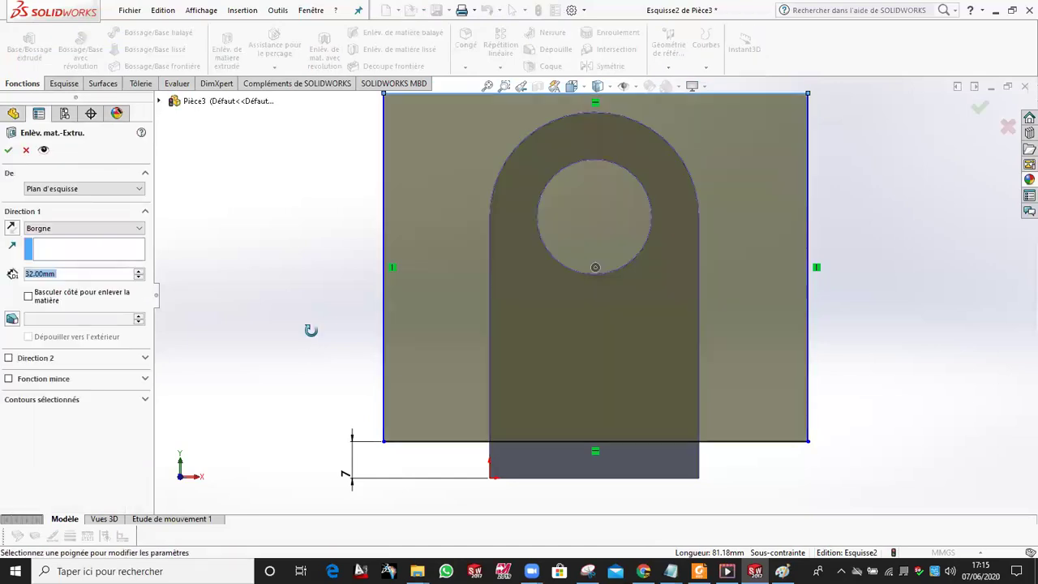
- Orbit the part, then circle the 7 dimension in red on the Paint reference drawing
{"action": "middle_click_drag", "start_coordinate": [312, 330], "coordinate": [414, 340]}
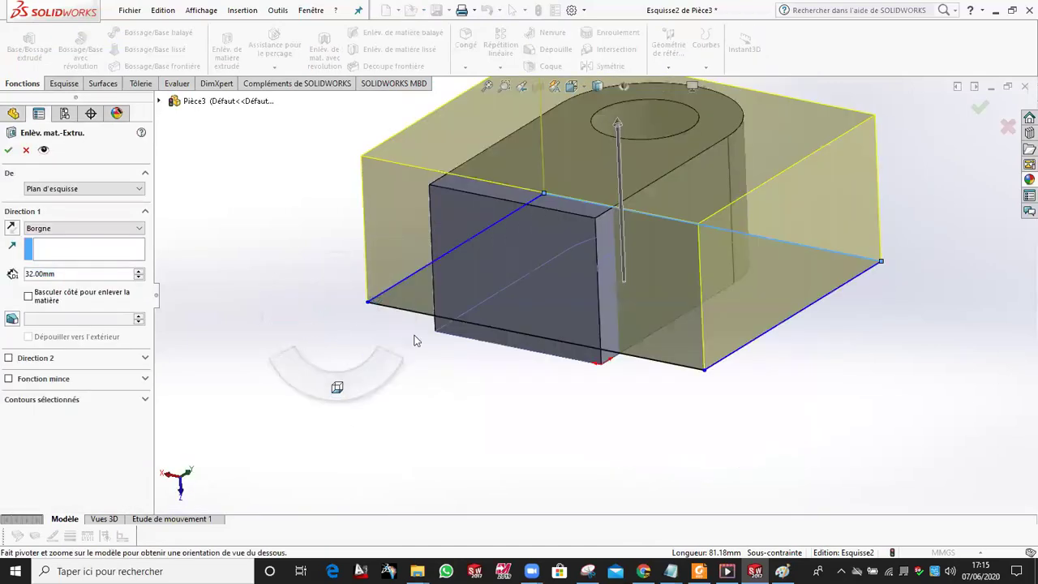
{"action": "right_click_drag", "start_coordinate": [414, 341], "coordinate": [416, 343]}
{"action": "mouse_move", "coordinate": [731, 337]}
{"action": "middle_mouse_down"}
{"action": "mouse_move", "coordinate": [792, 308]}
{"action": "mouse_move", "coordinate": [718, 370]}
{"action": "mouse_move", "coordinate": [765, 419]}
{"action": "mouse_move", "coordinate": [772, 493]}
{"action": "middle_mouse_up"}
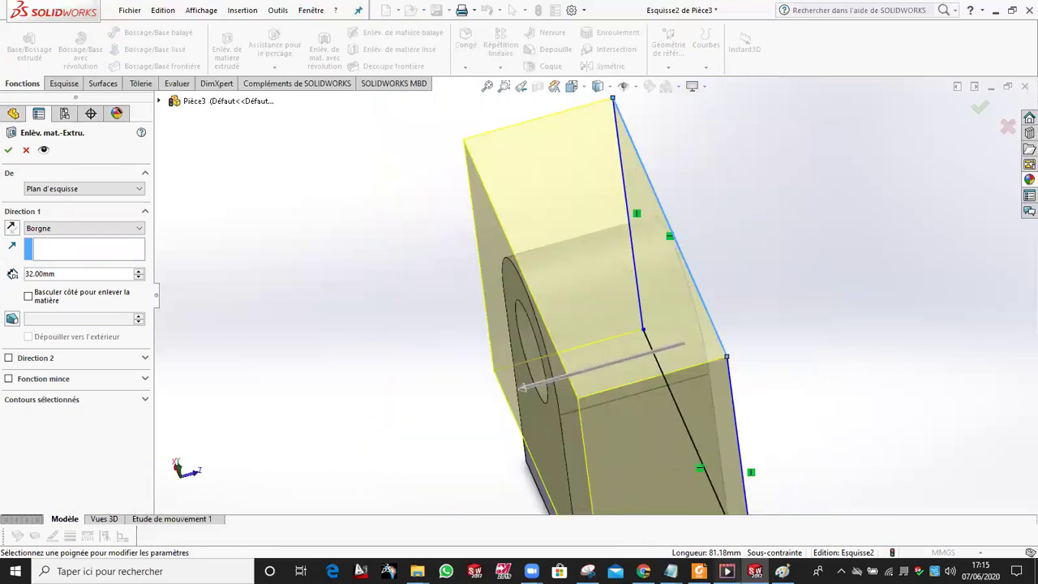
{"action": "left_click", "coordinate": [781, 570]}
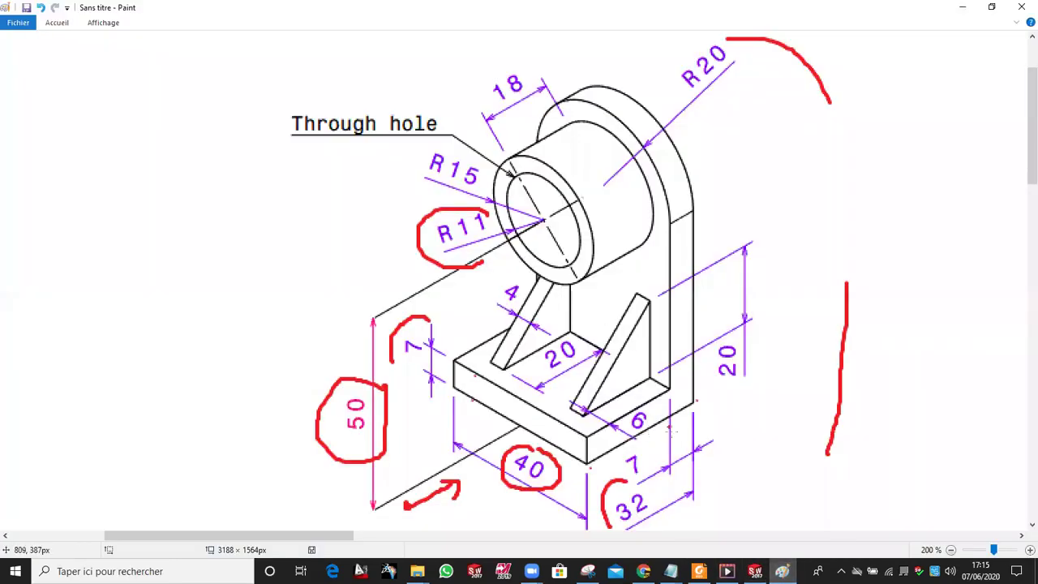
{"action": "left_click_drag", "start_coordinate": [638, 446], "coordinate": [640, 484]}
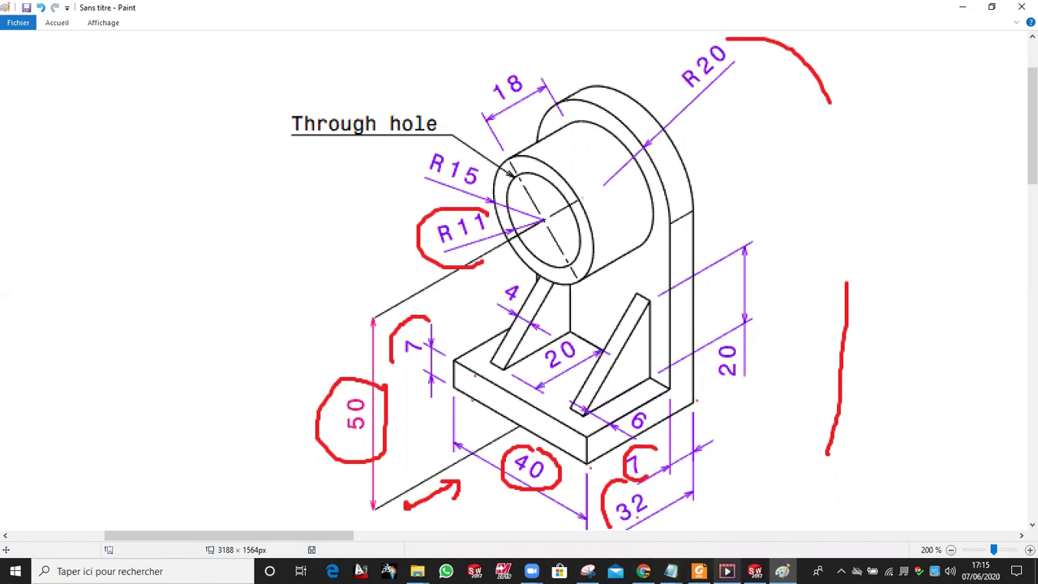
{"action": "left_click", "coordinate": [755, 571]}
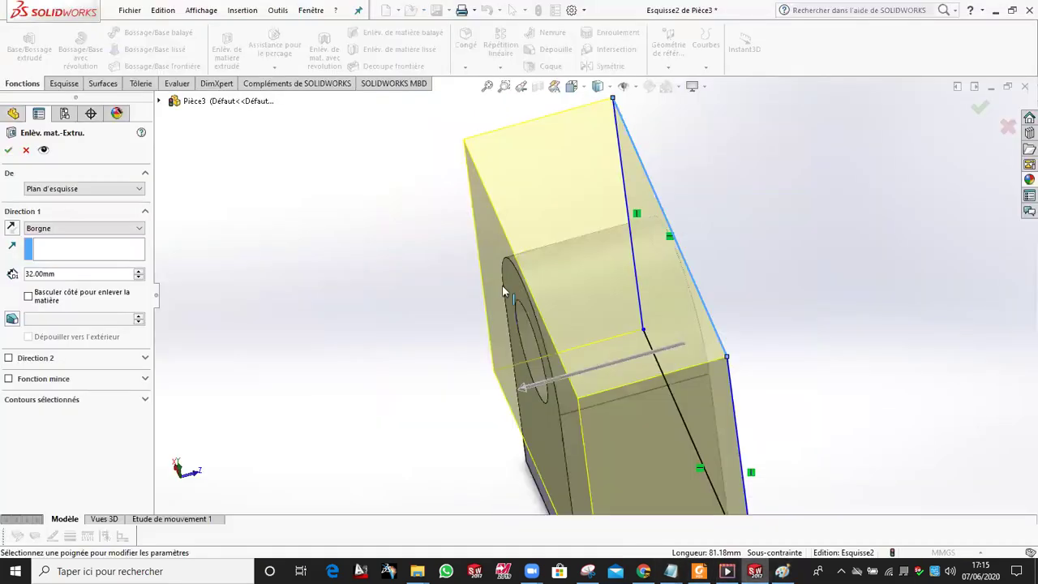
- Set the extruded cut depth to 25 mm and accept the cut
{"action": "double_click", "coordinate": [69, 273]}
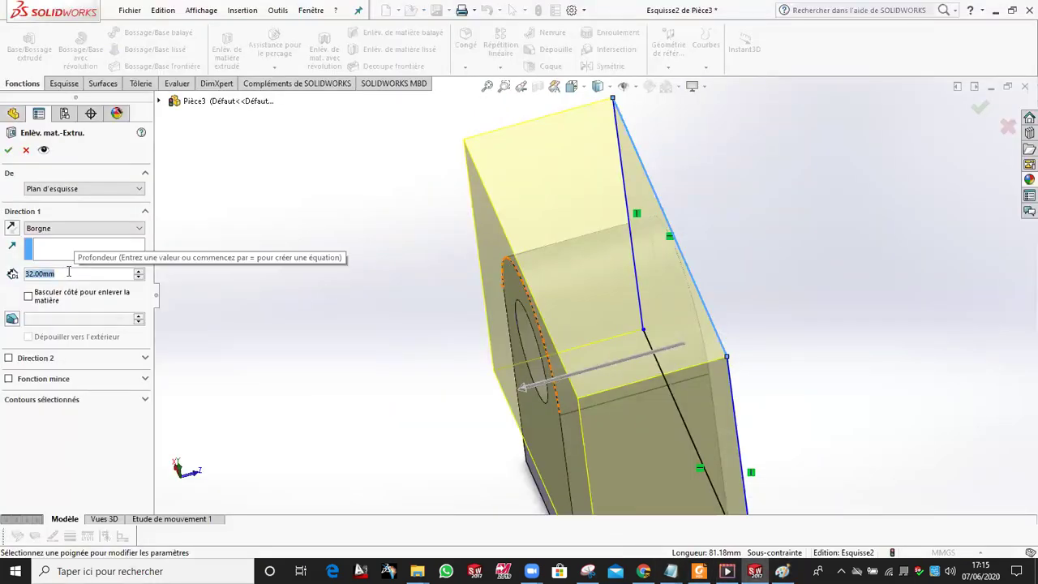
{"action": "key", "text": "BackSpace"}
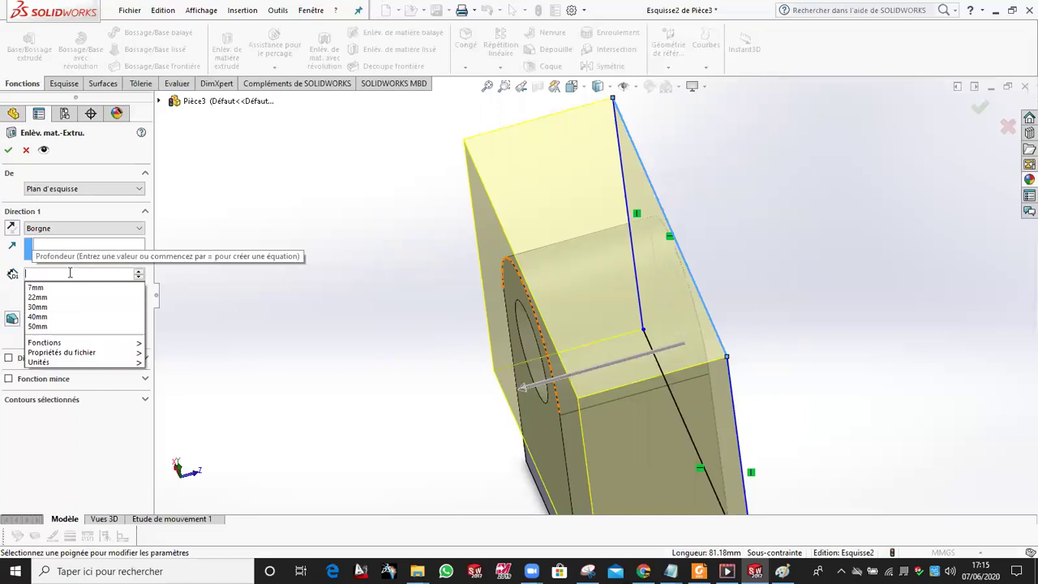
{"action": "type", "text": "25"}
{"action": "key", "text": "Return"}
{"action": "left_click", "coordinate": [9, 151]}
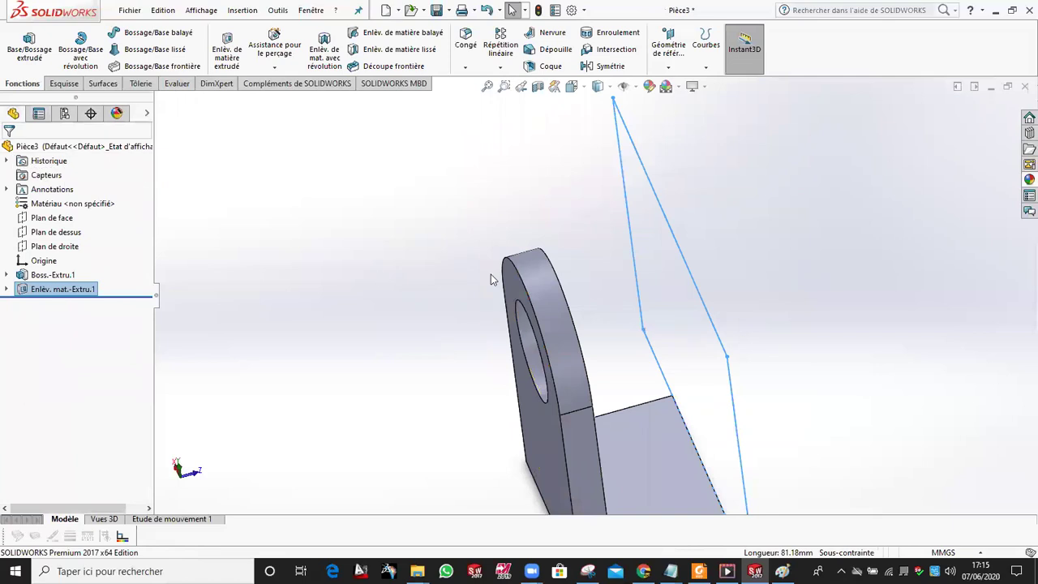
{"action": "middle_click_drag", "start_coordinate": [588, 174], "coordinate": [592, 218], "text": "ctrl"}
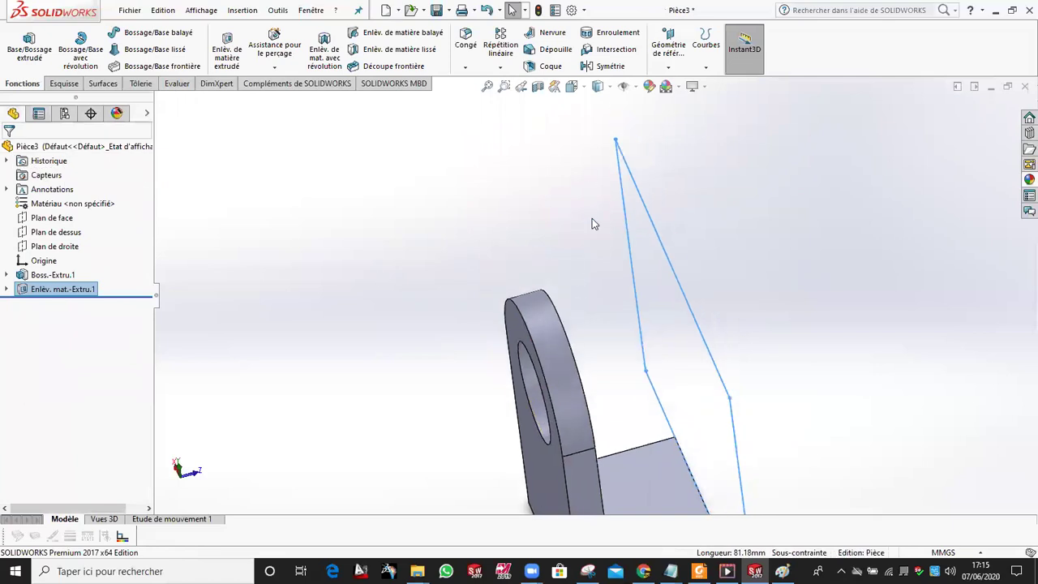
{"action": "mouse_move", "coordinate": [528, 174]}
{"action": "middle_mouse_down"}
{"action": "mouse_move", "coordinate": [576, 225]}
{"action": "mouse_move", "coordinate": [504, 87]}
{"action": "middle_mouse_up"}
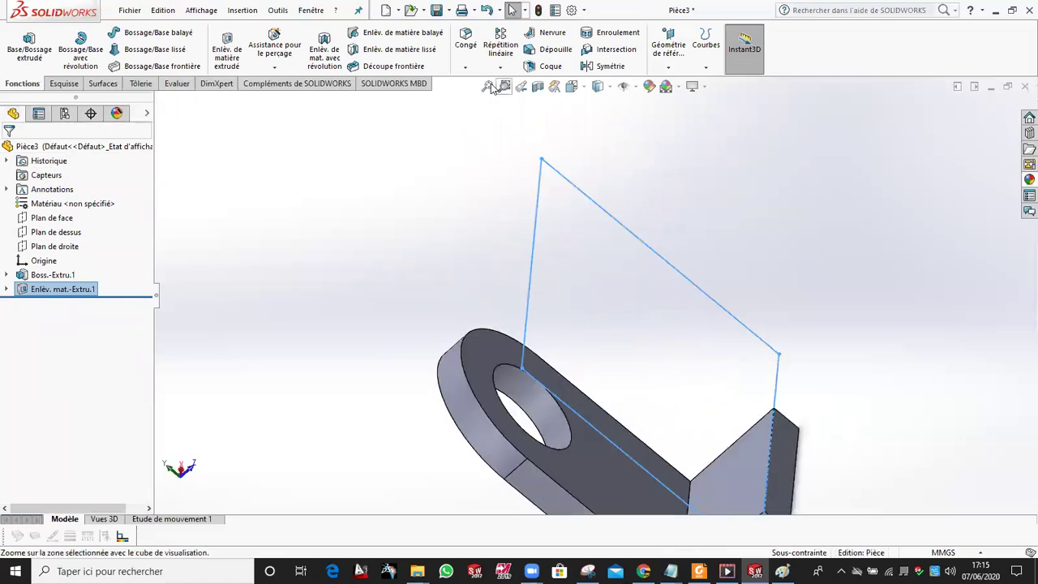
{"action": "mouse_move", "coordinate": [571, 413]}
{"action": "middle_mouse_down"}
{"action": "mouse_move", "coordinate": [720, 331]}
{"action": "mouse_move", "coordinate": [735, 369]}
{"action": "mouse_move", "coordinate": [665, 390]}
{"action": "middle_mouse_up"}
{"action": "left_click", "coordinate": [782, 571]}
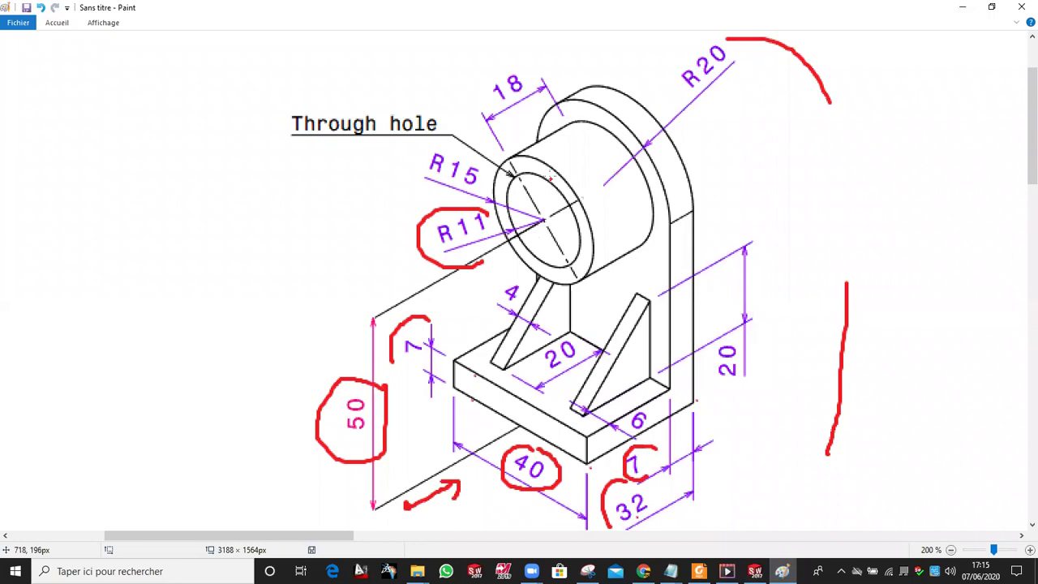
{"action": "left_click_drag", "start_coordinate": [444, 210], "coordinate": [469, 271]}
{"action": "left_click_drag", "start_coordinate": [484, 170], "coordinate": [399, 171]}
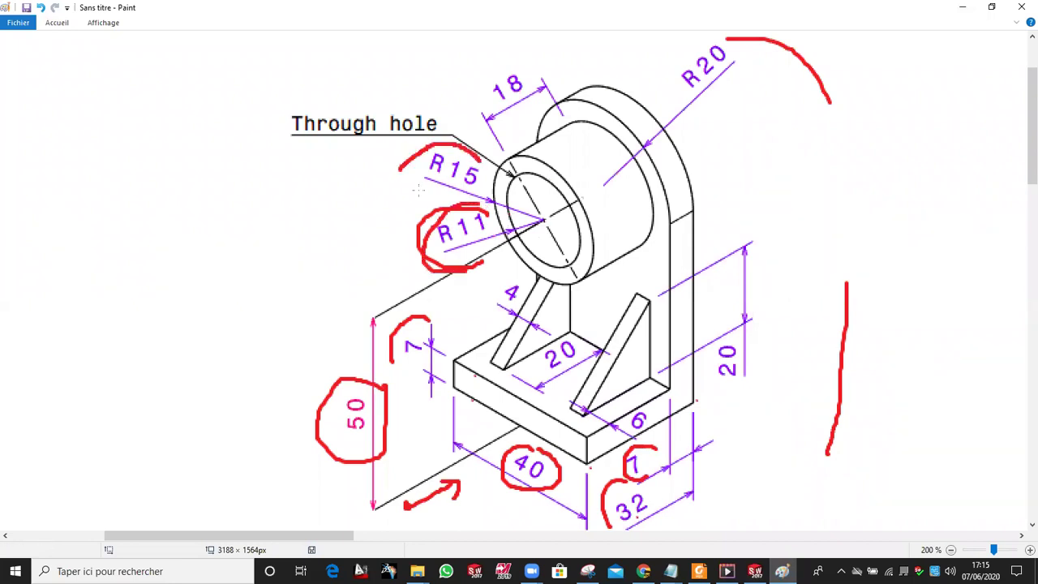
{"action": "left_click", "coordinate": [754, 571]}
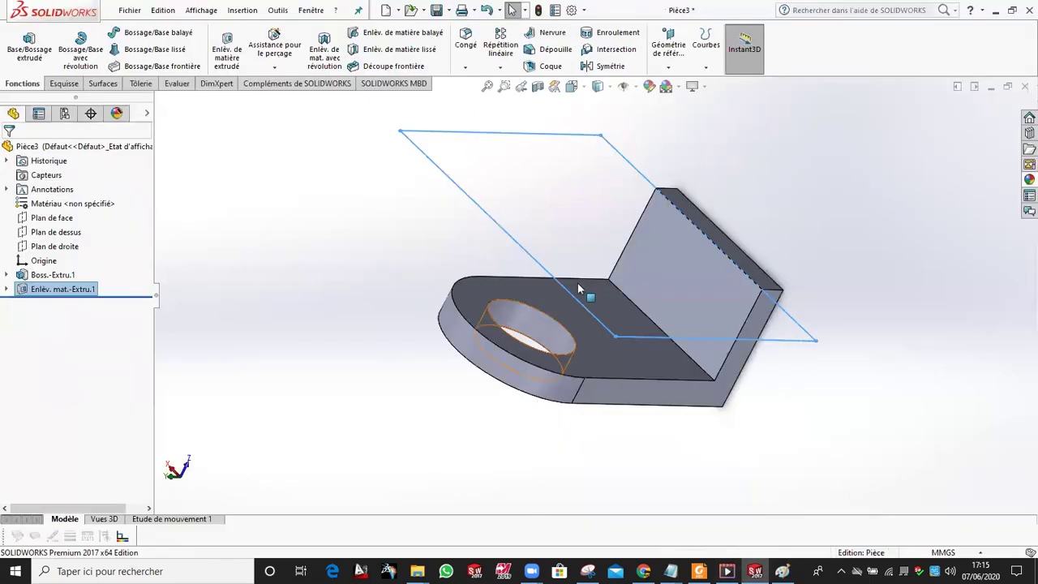
- Start a sketch on the upright's hole face, view it head-on, and convert the hole edge into it
{"action": "left_click", "coordinate": [562, 314]}
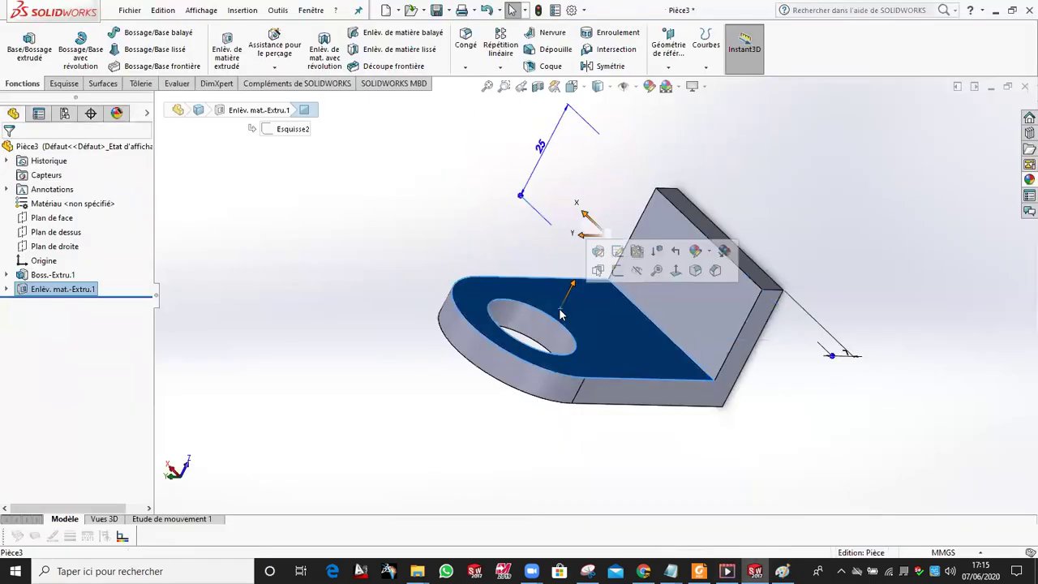
{"action": "left_click", "coordinate": [64, 84]}
{"action": "left_click", "coordinate": [22, 45]}
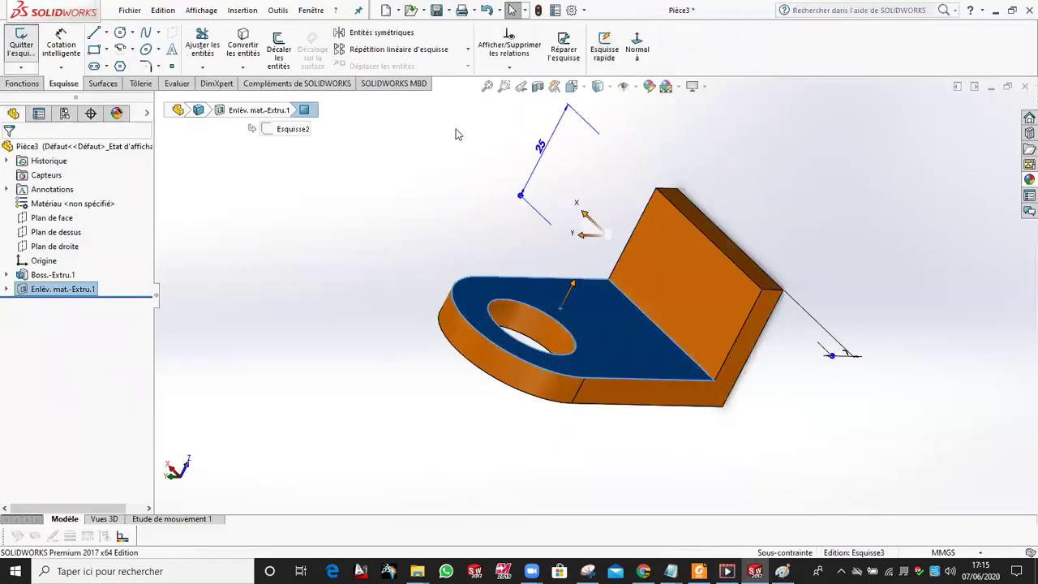
{"action": "left_click", "coordinate": [583, 86]}
{"action": "left_click", "coordinate": [645, 159]}
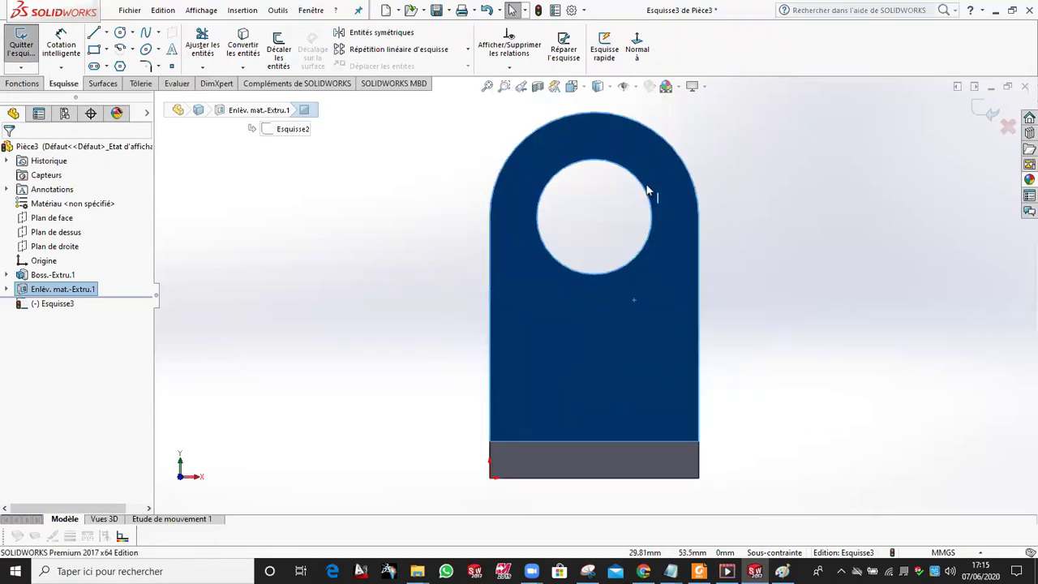
{"action": "left_click", "coordinate": [628, 174]}
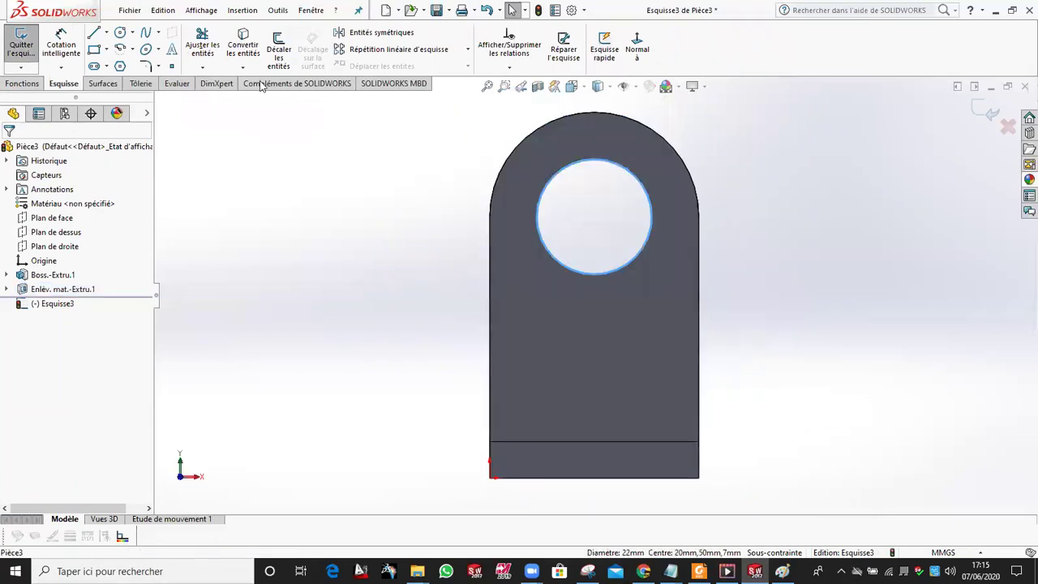
{"action": "left_click", "coordinate": [241, 46]}
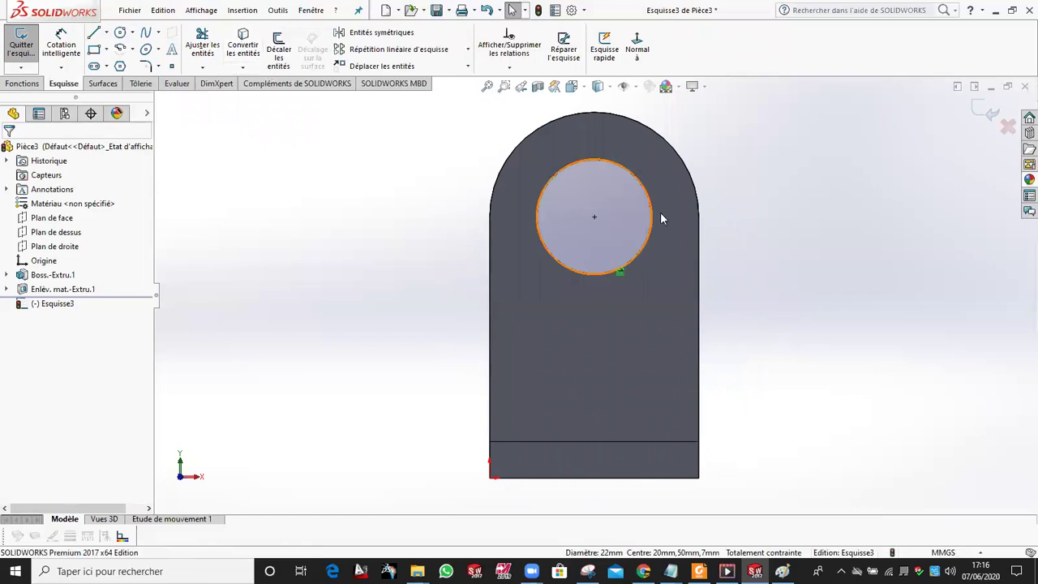
- Draw a circle concentric with the hole and dimension its diameter to 30 mm
{"action": "left_click", "coordinate": [120, 31]}
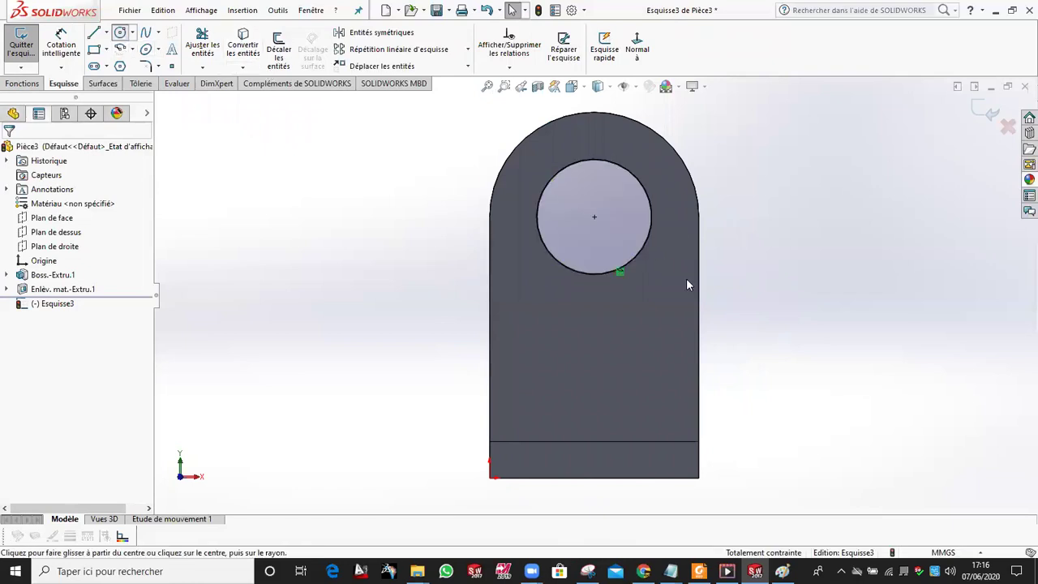
{"action": "left_click", "coordinate": [594, 216]}
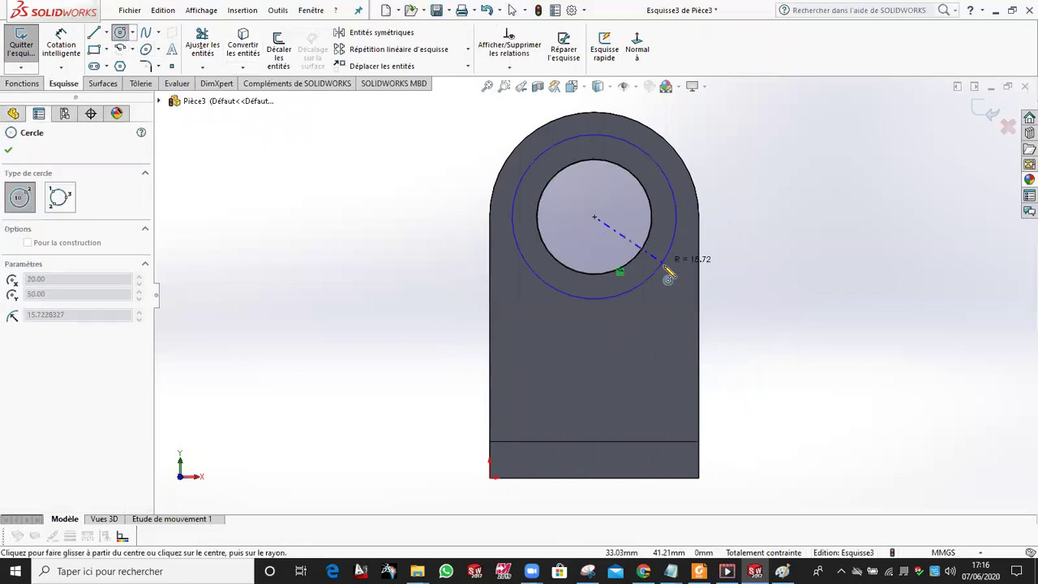
{"action": "left_click", "coordinate": [669, 264]}
{"action": "left_click", "coordinate": [61, 45]}
{"action": "key", "text": "Escape"}
{"action": "left_click", "coordinate": [782, 571]}
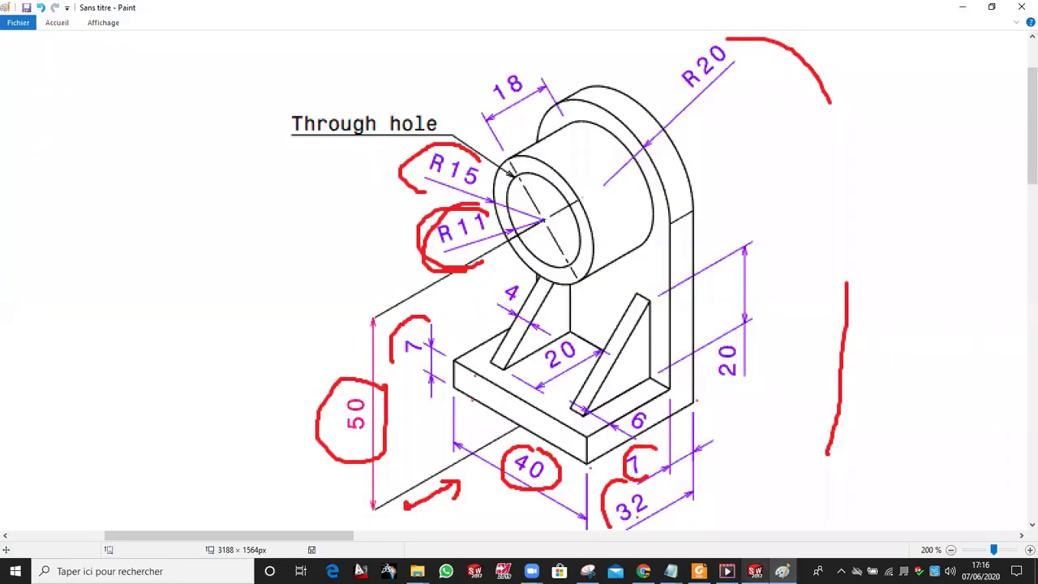
{"action": "left_click", "coordinate": [755, 571]}
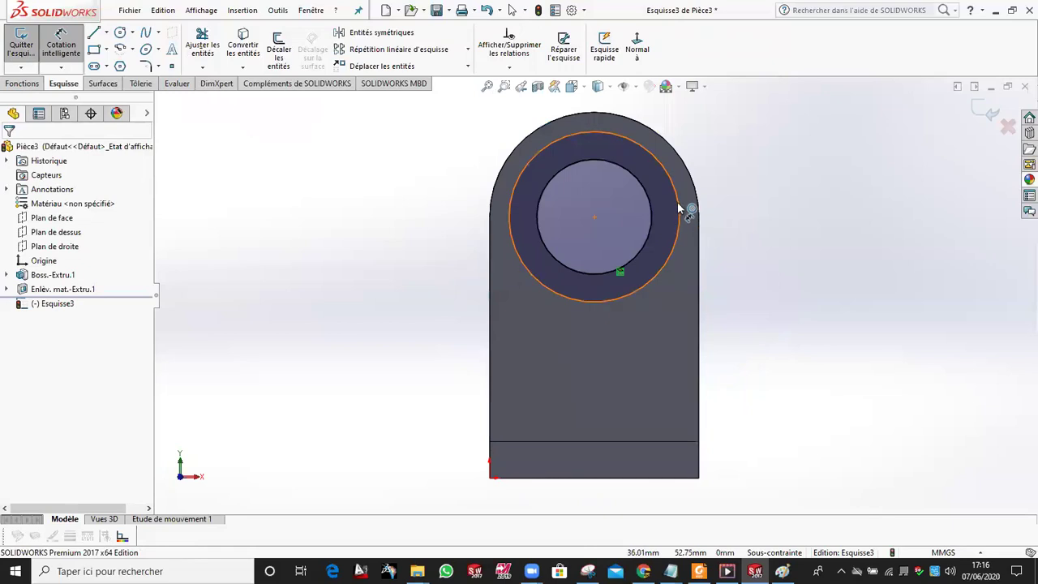
{"action": "left_click", "coordinate": [680, 214]}
{"action": "left_click", "coordinate": [733, 213]}
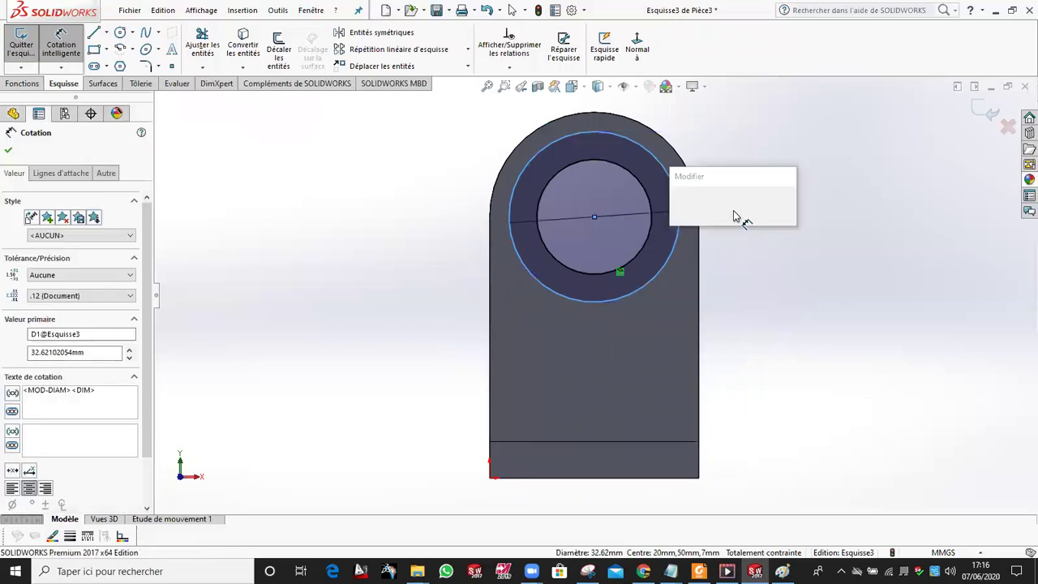
{"action": "type", "text": "30"}
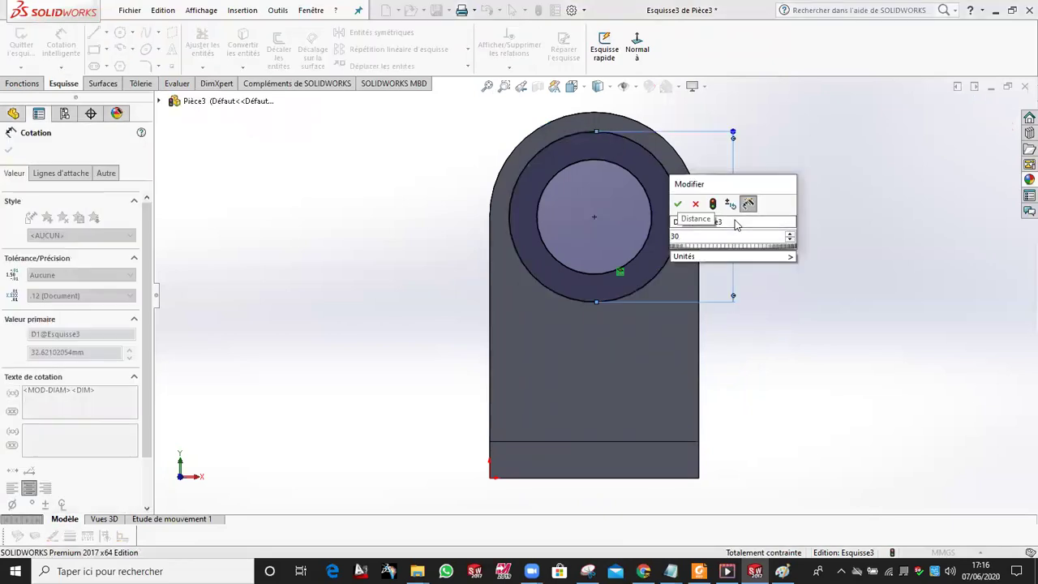
{"action": "key", "text": "Return"}
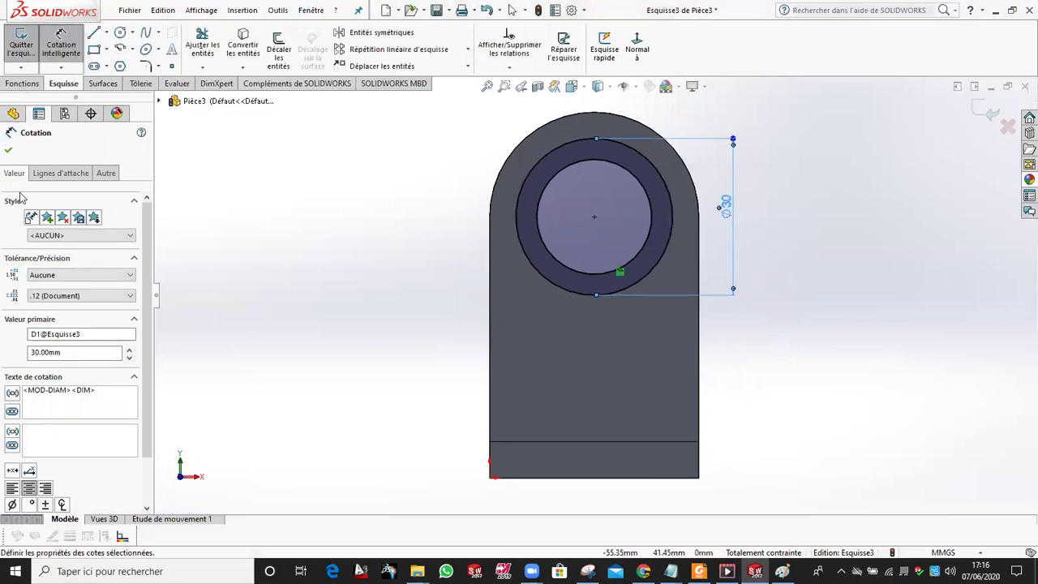
- Start a boss extrusion of the ring sketch and mark the 18 length in red in Paint
{"action": "left_click", "coordinate": [8, 152]}
{"action": "middle_click_drag", "start_coordinate": [313, 249], "coordinate": [341, 261]}
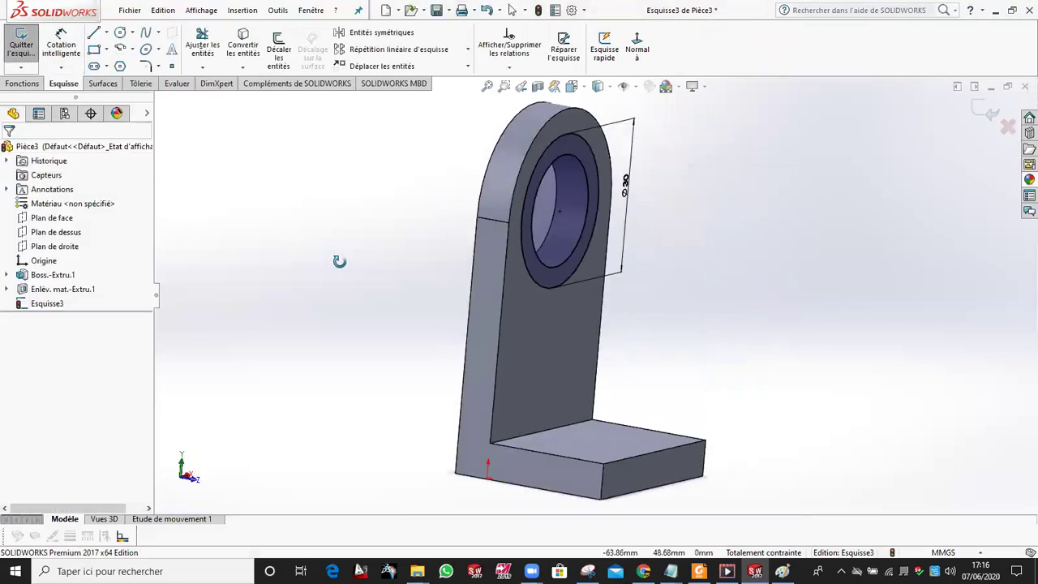
{"action": "left_click", "coordinate": [22, 84]}
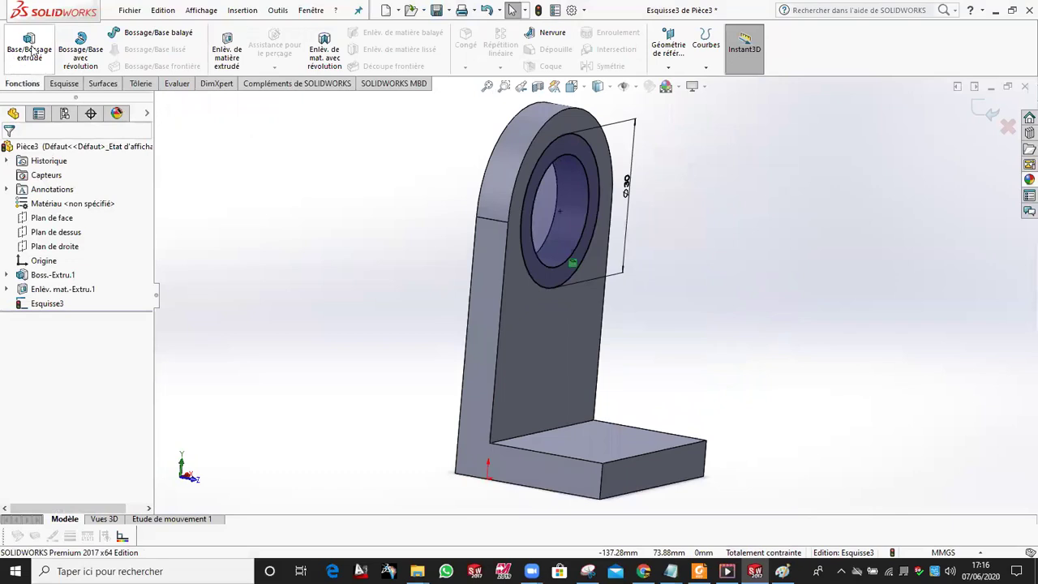
{"action": "left_click", "coordinate": [29, 42]}
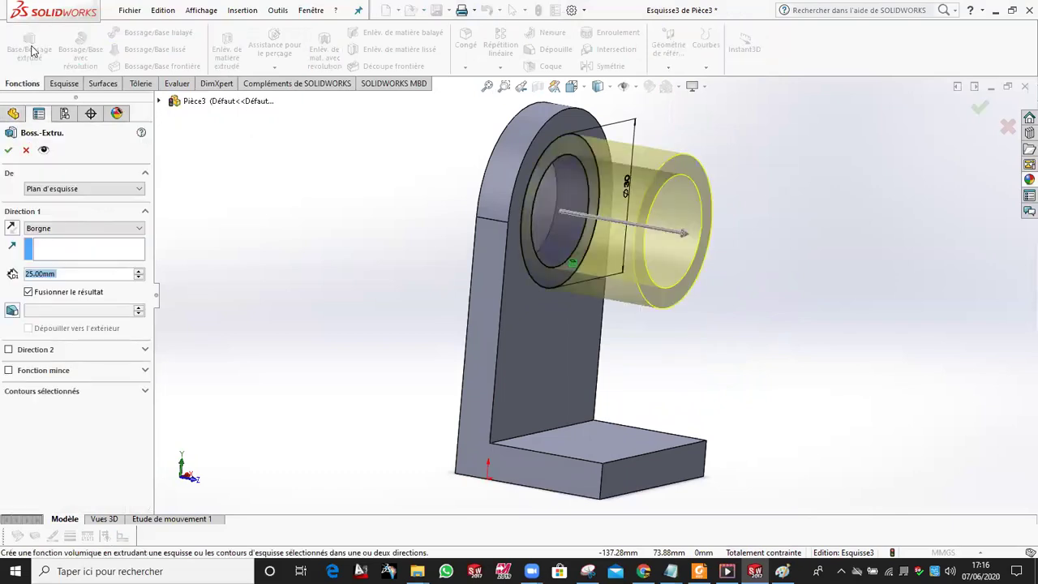
{"action": "left_click", "coordinate": [782, 571]}
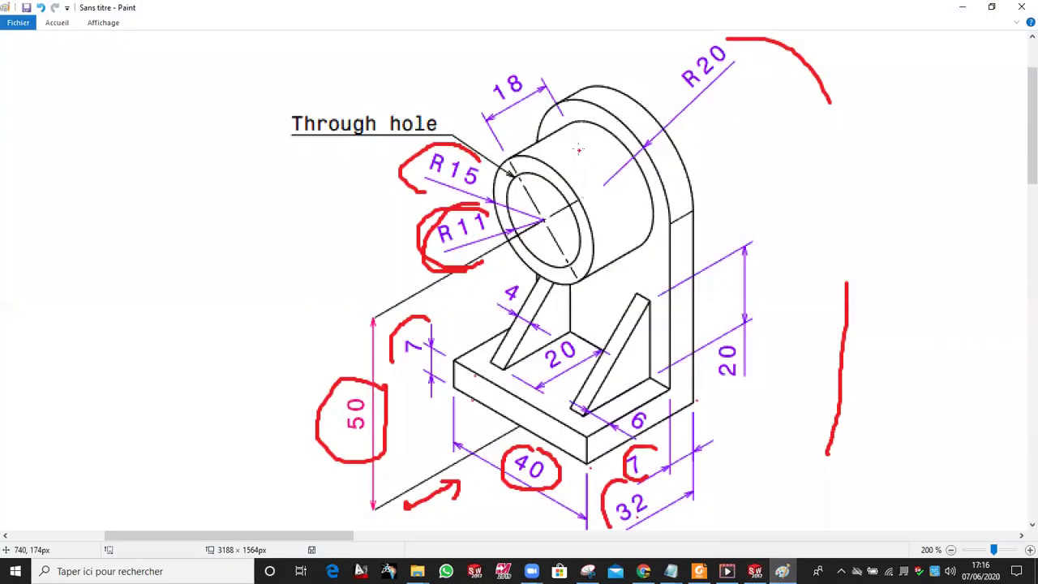
{"action": "left_click_drag", "start_coordinate": [531, 51], "coordinate": [485, 105]}
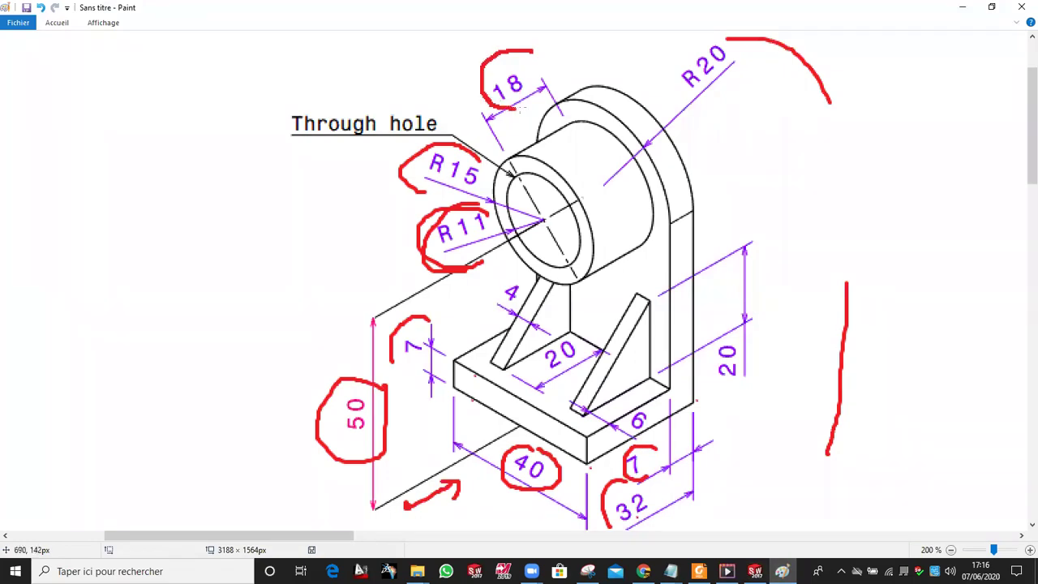
{"action": "left_click", "coordinate": [755, 570]}
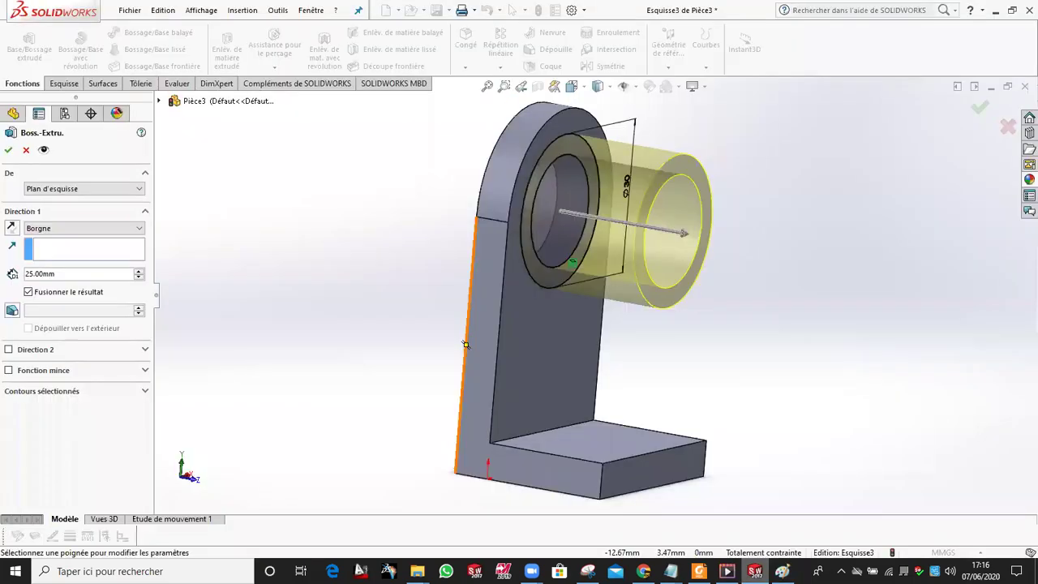
- Set the boss extrusion depth to 18 mm and accept it
{"action": "double_click", "coordinate": [78, 274]}
{"action": "type", "text": "18"}
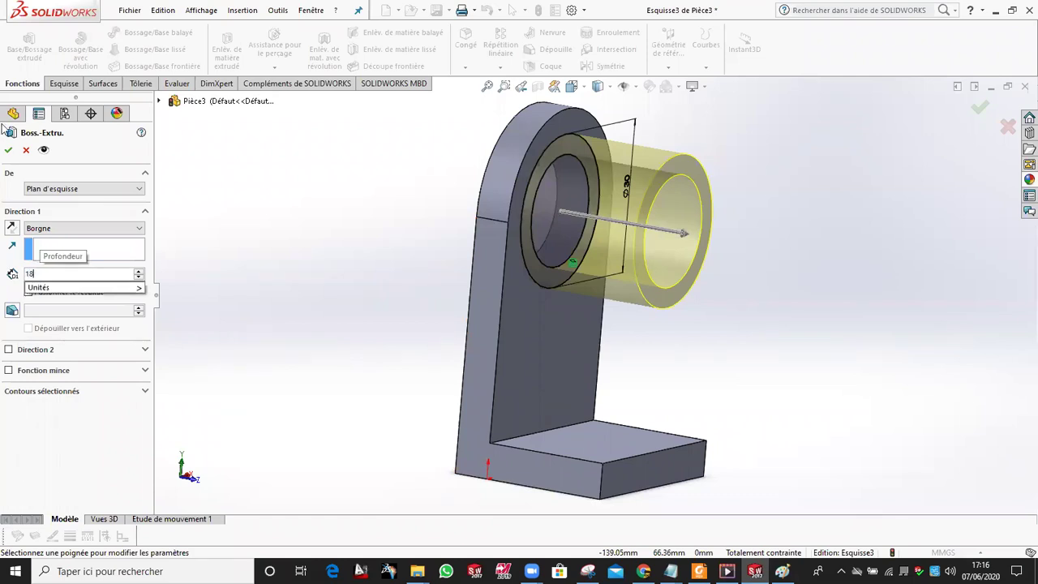
{"action": "left_click", "coordinate": [8, 150]}
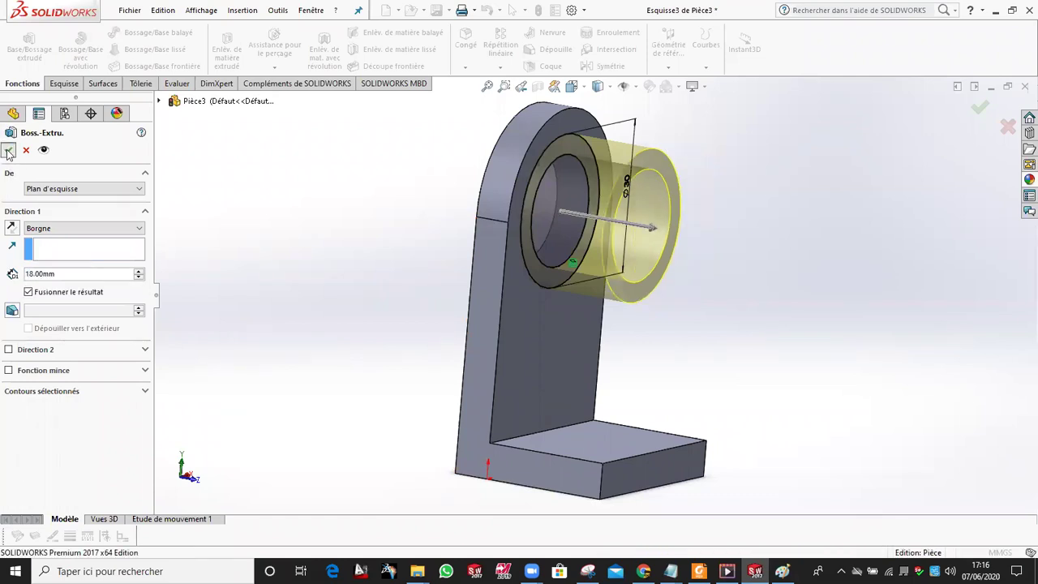
{"action": "left_click", "coordinate": [398, 276]}
{"action": "middle_click_drag", "start_coordinate": [737, 348], "coordinate": [611, 456]}
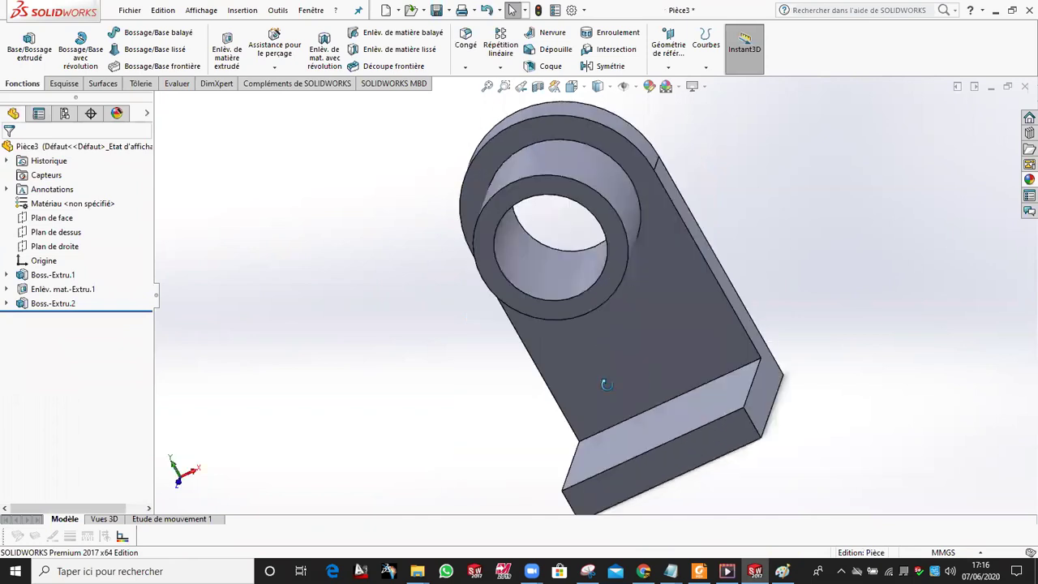
- Apply the plain white (Blanc uni) background scene and glance at the Paint drawing
{"action": "left_click", "coordinate": [678, 86]}
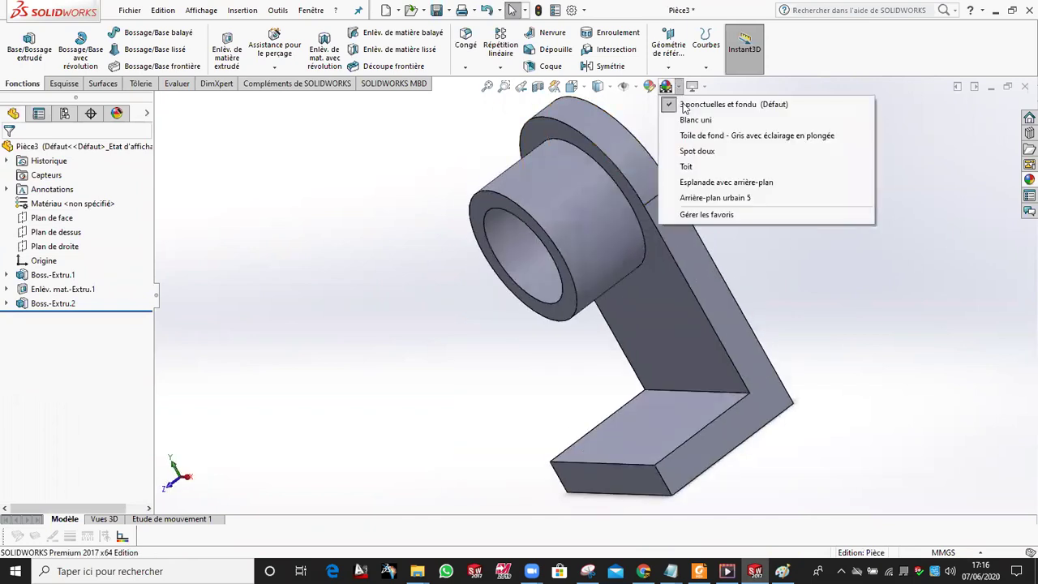
{"action": "left_click", "coordinate": [688, 122]}
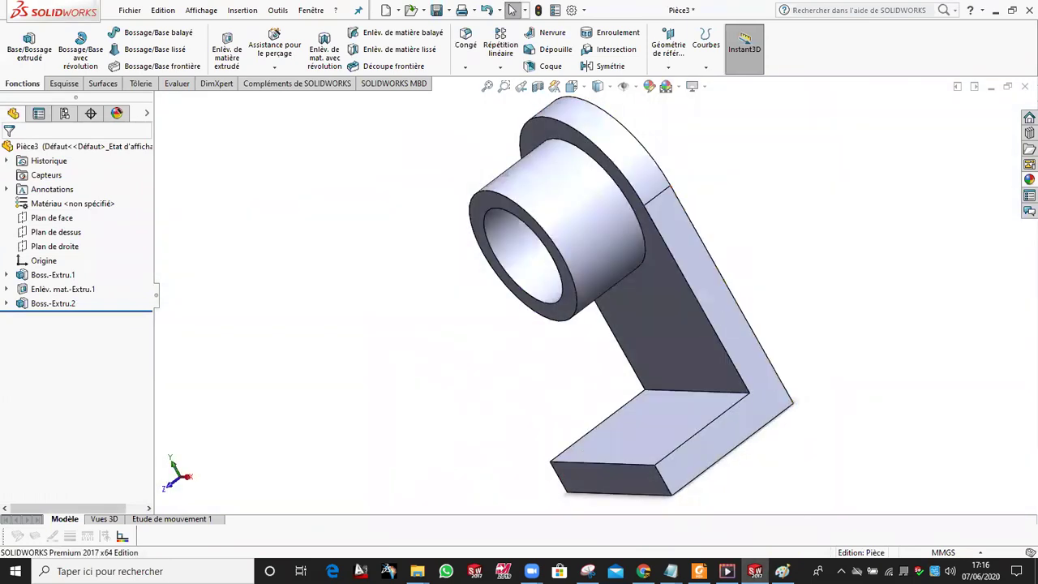
{"action": "key", "text": "alt+Tab"}
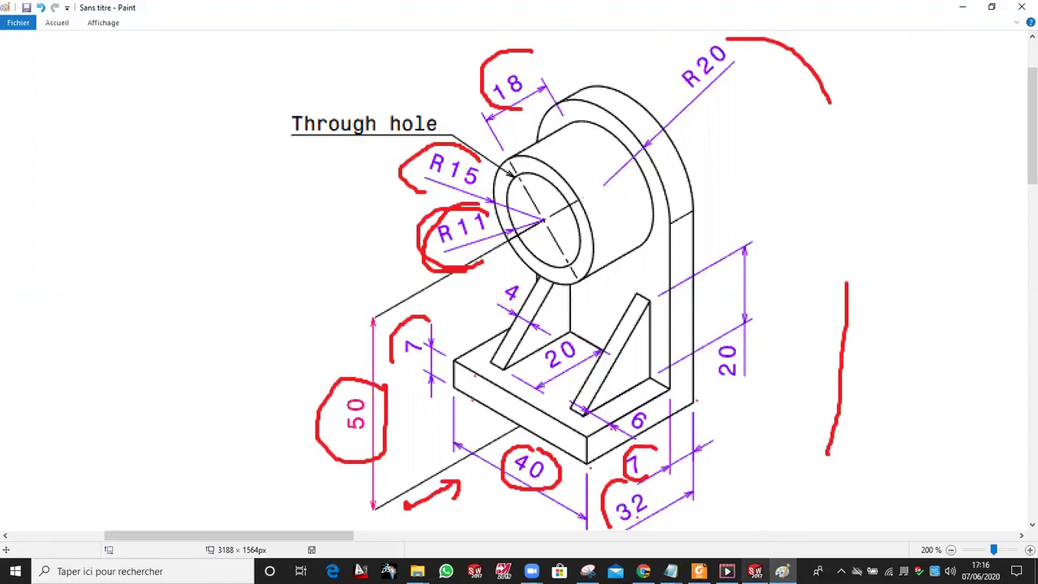
{"action": "key", "text": "alt+Tab"}
- Create a reference plane offset 6 mm inward from the part's side face, reversed
{"action": "left_click", "coordinate": [670, 68]}
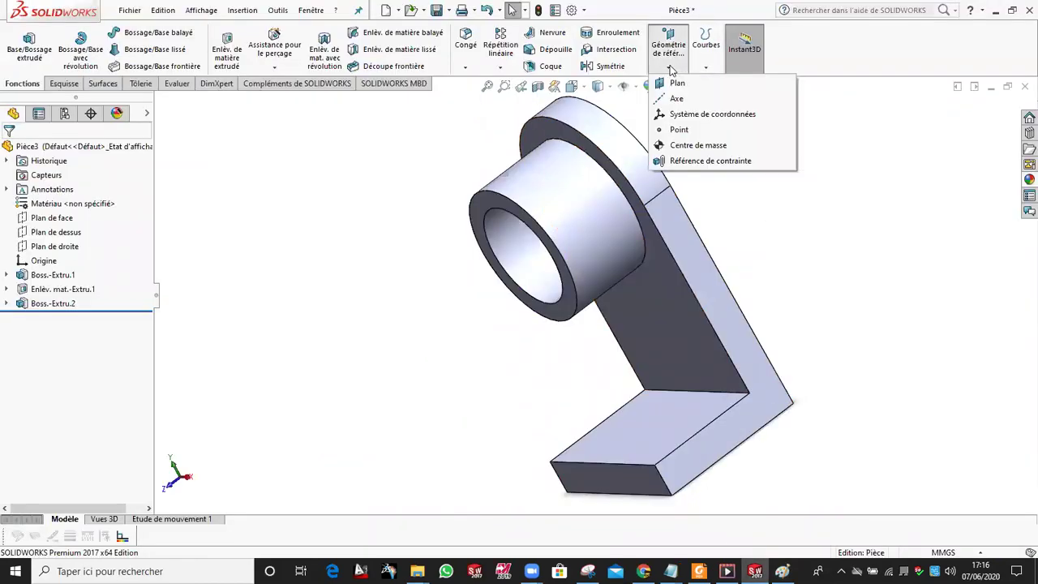
{"action": "left_click", "coordinate": [695, 84]}
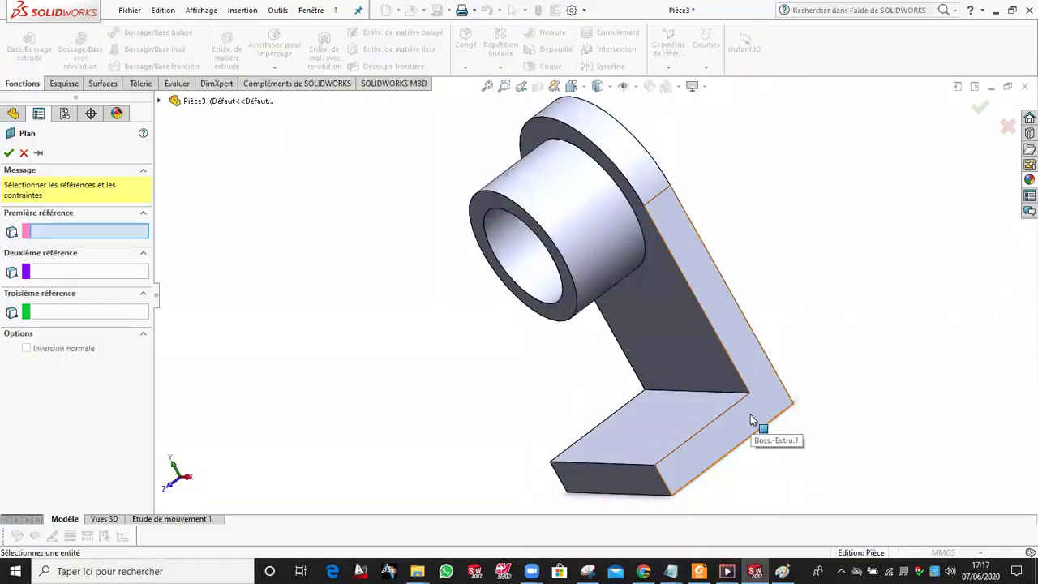
{"action": "left_click", "coordinate": [750, 414]}
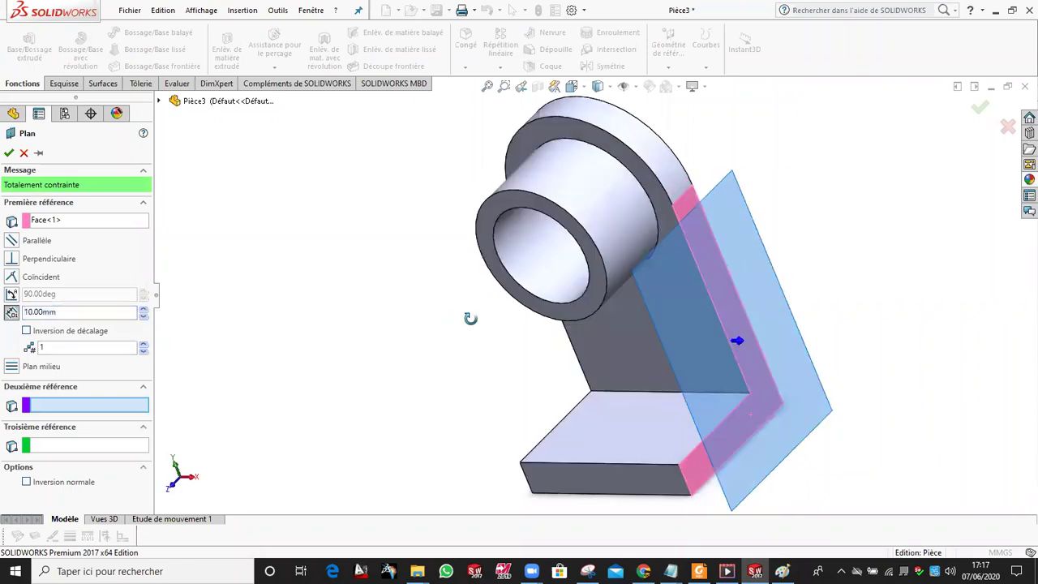
{"action": "key", "text": "ctrl+1"}
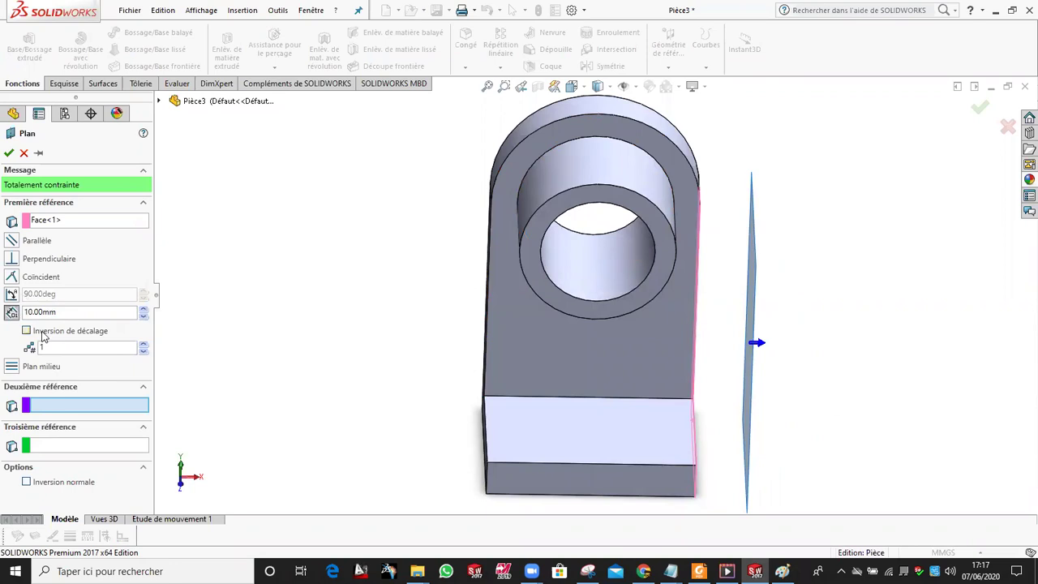
{"action": "left_click", "coordinate": [48, 334]}
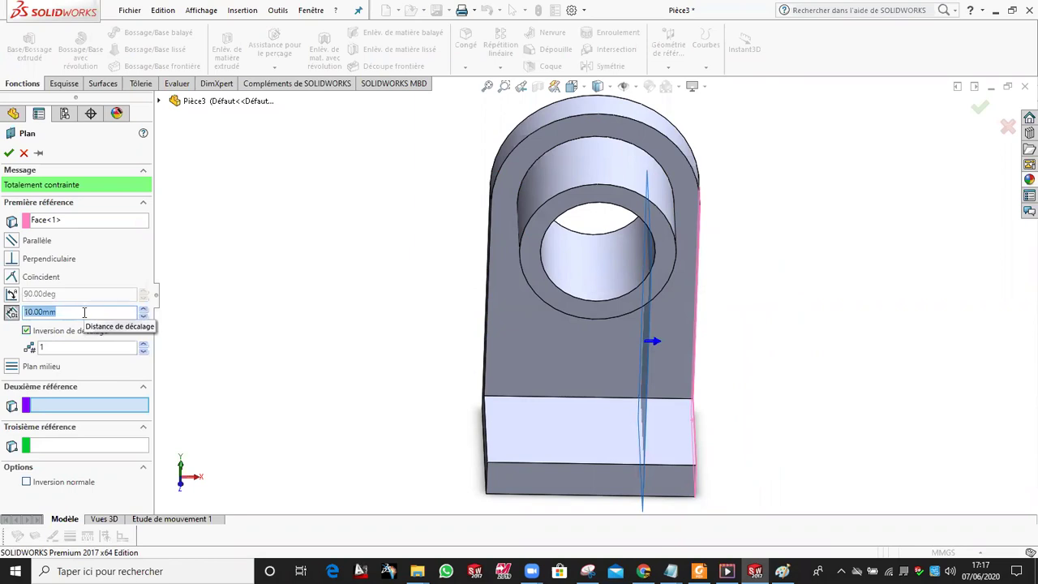
{"action": "type", "text": "6"}
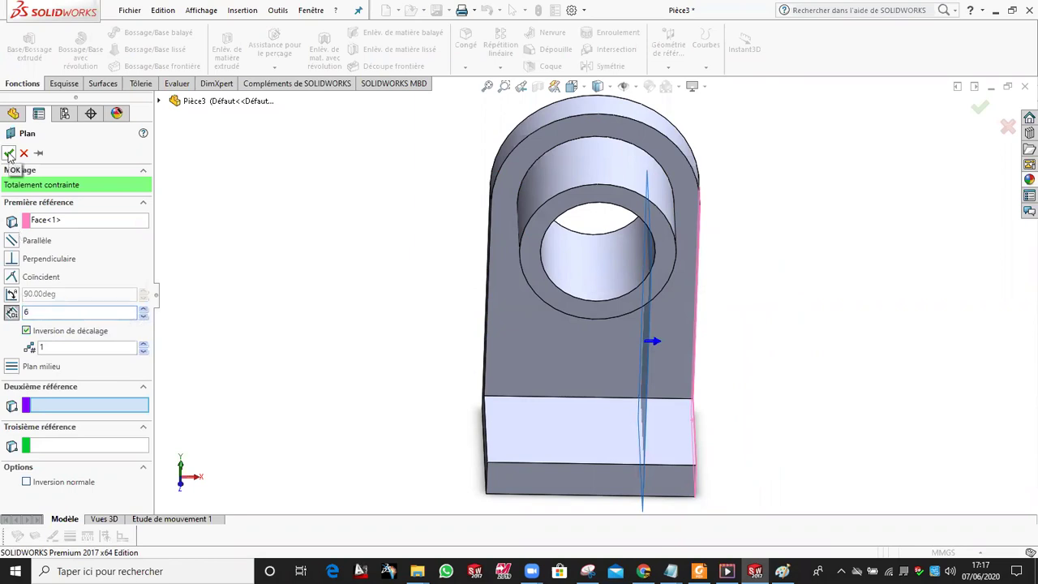
{"action": "left_click", "coordinate": [9, 154]}
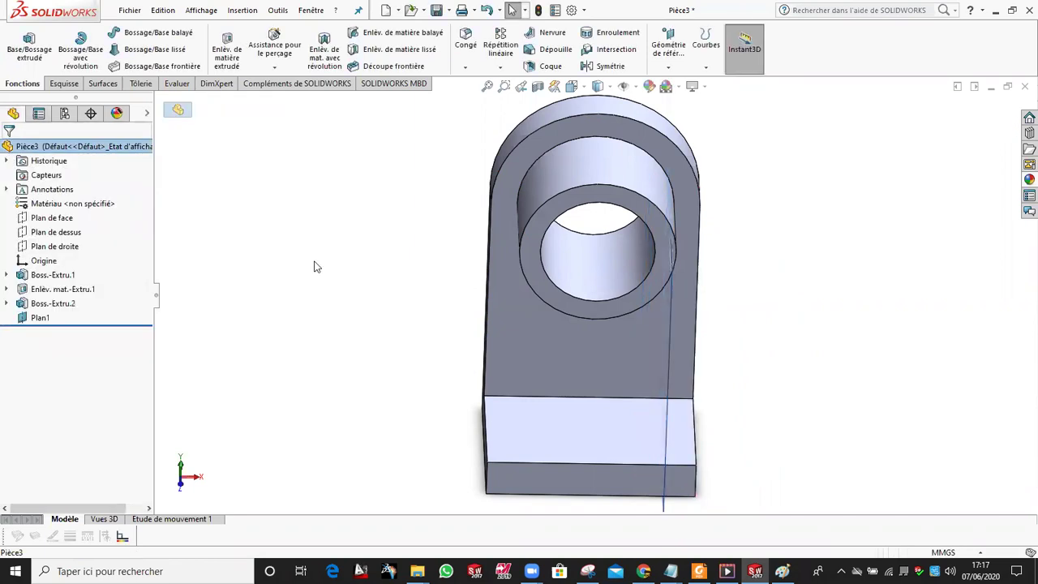
- Select Plan1 and open a new sketch on it
{"action": "mouse_move", "coordinate": [726, 350]}
{"action": "middle_mouse_down"}
{"action": "mouse_move", "coordinate": [684, 380]}
{"action": "mouse_move", "coordinate": [690, 346]}
{"action": "middle_mouse_up"}
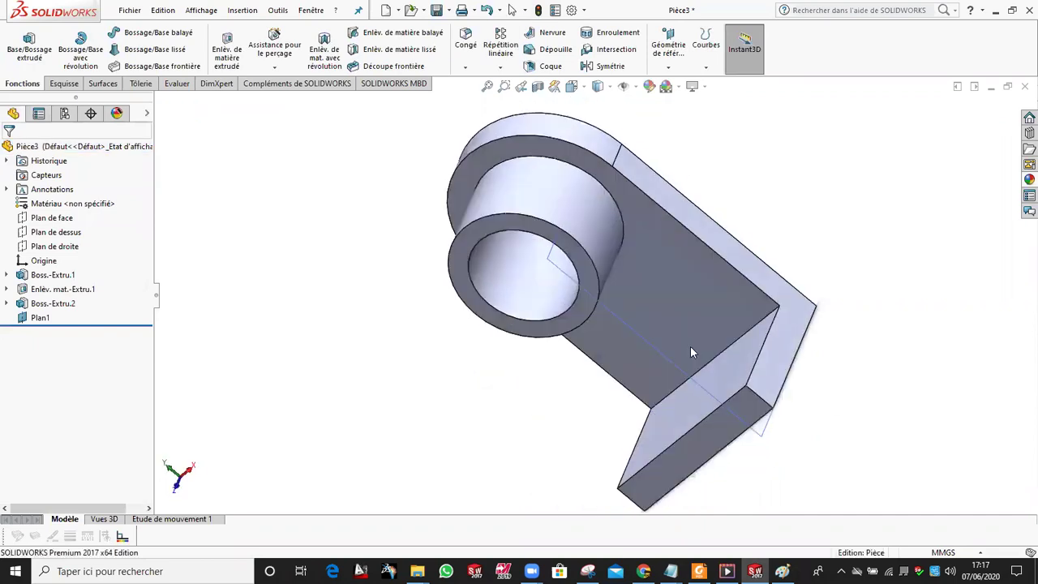
{"action": "left_click", "coordinate": [652, 318]}
{"action": "left_click", "coordinate": [516, 413]}
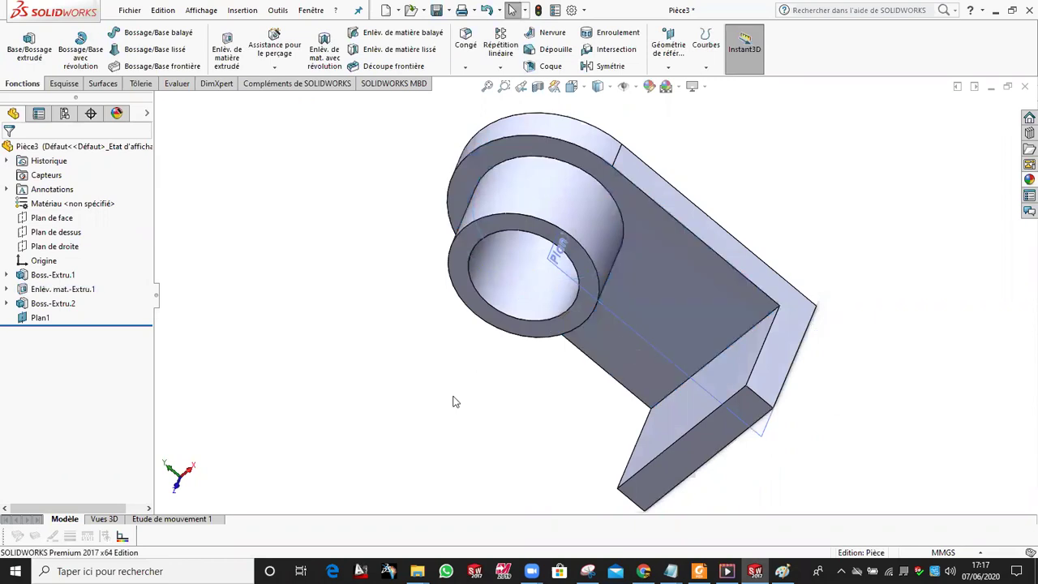
{"action": "left_click", "coordinate": [634, 330]}
{"action": "middle_click_drag", "start_coordinate": [831, 252], "coordinate": [569, 420]}
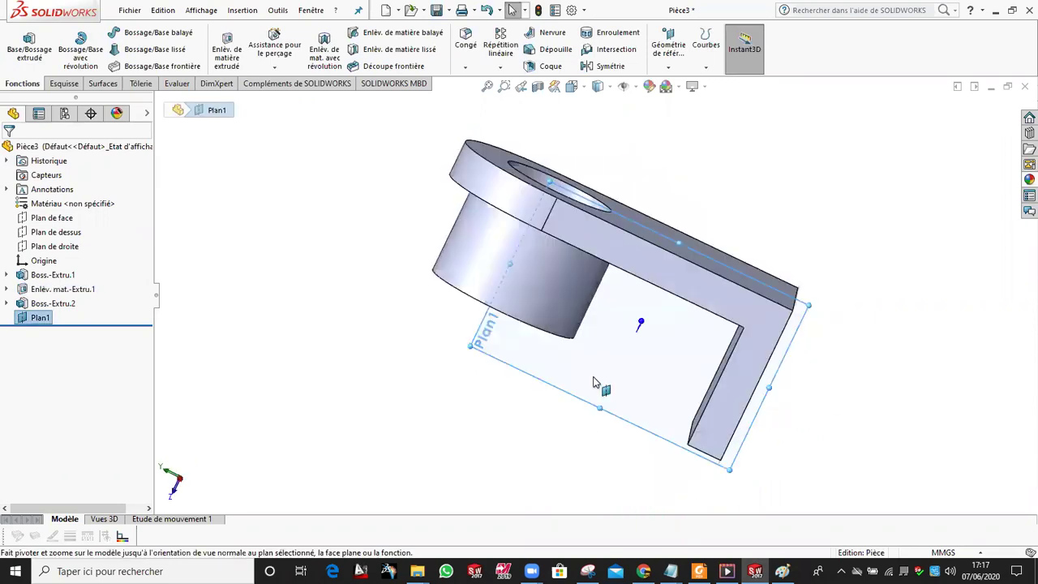
{"action": "left_click", "coordinate": [63, 83]}
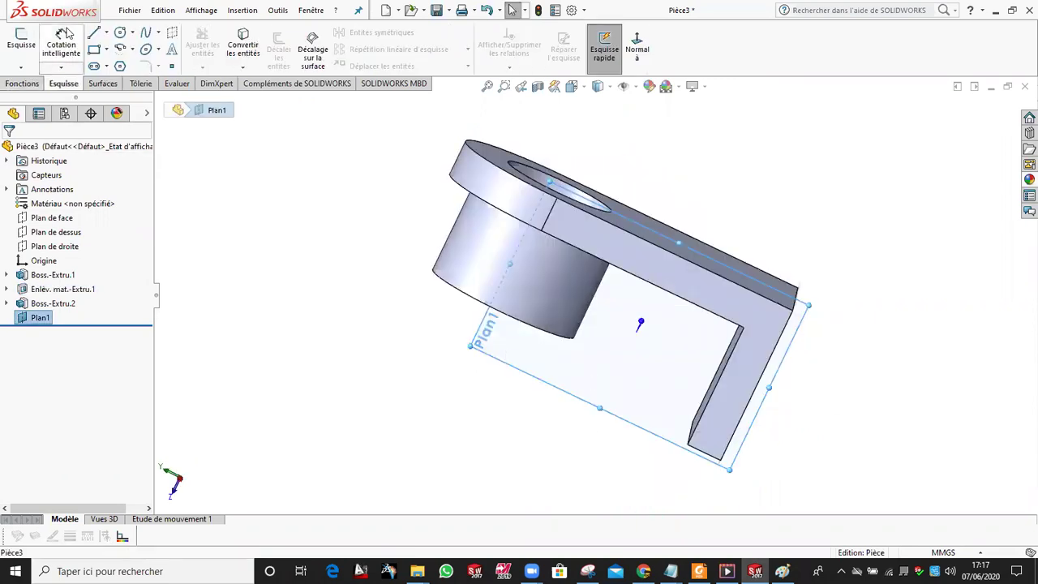
{"action": "left_click", "coordinate": [70, 61]}
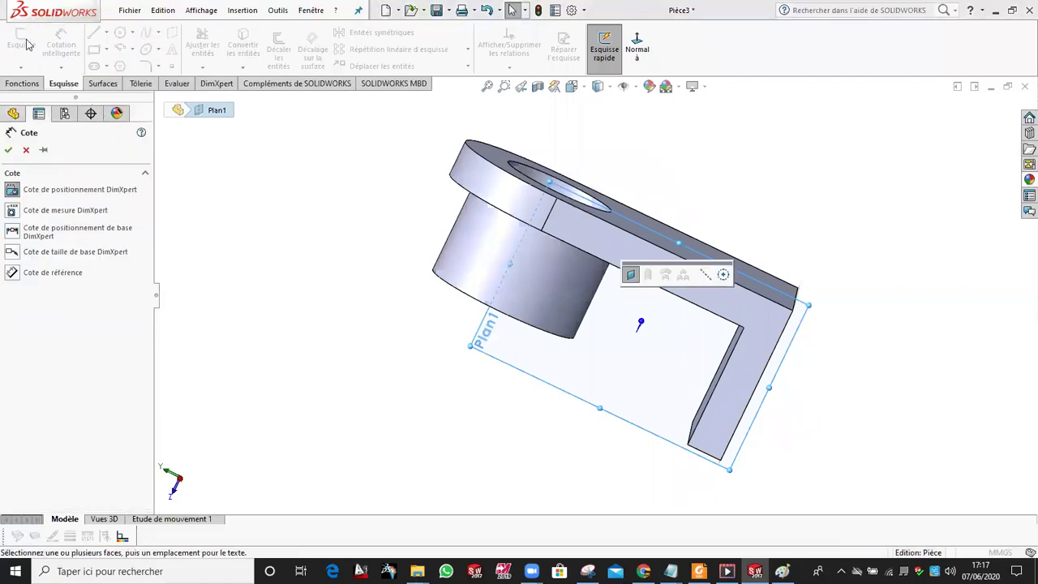
{"action": "left_click", "coordinate": [551, 366]}
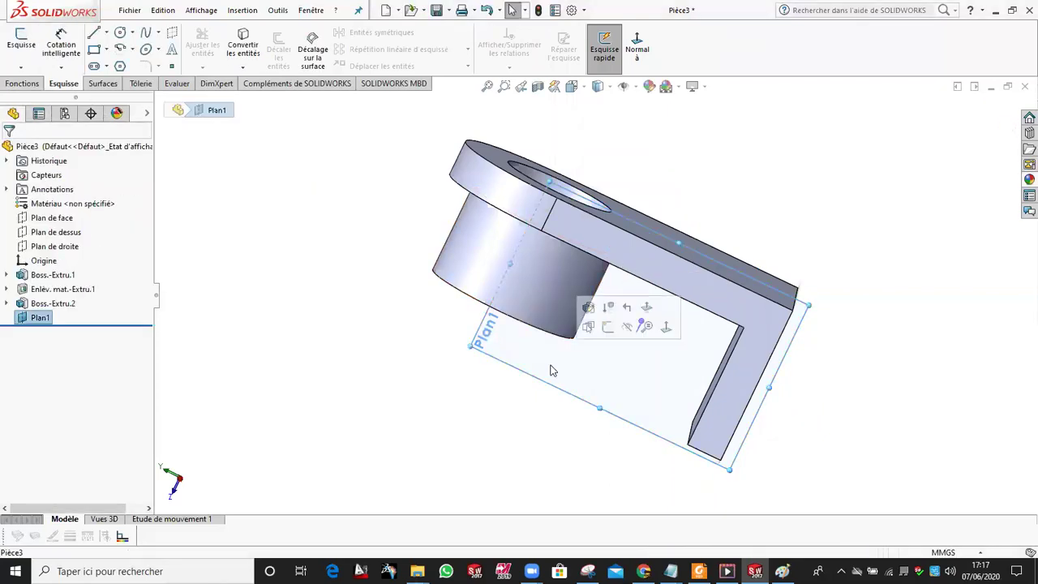
{"action": "left_click", "coordinate": [22, 46]}
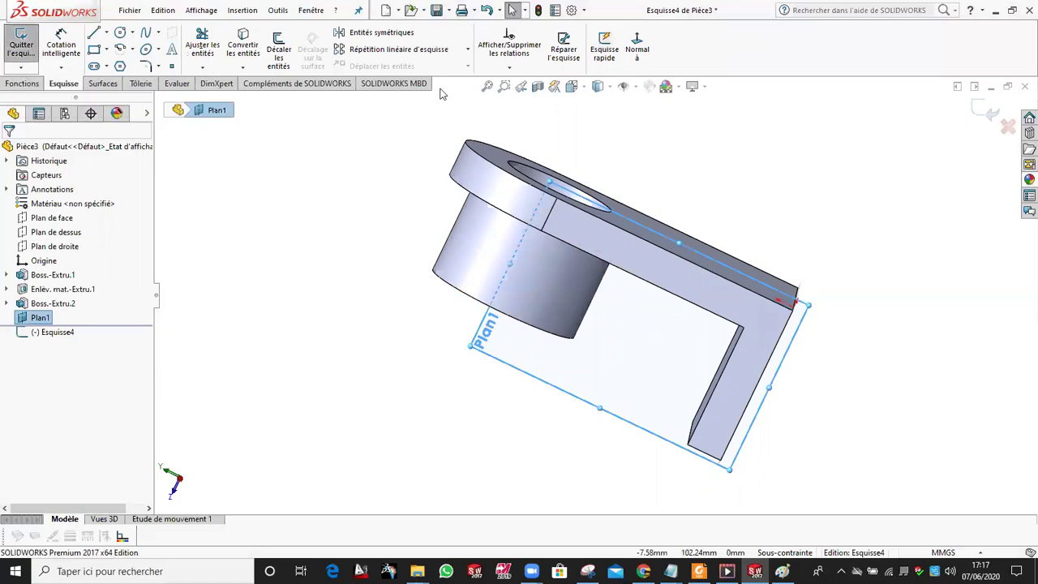
- View the sketch head-on and project the upright's inner edge and base top edge into it
{"action": "left_click", "coordinate": [573, 86]}
{"action": "left_click", "coordinate": [646, 161]}
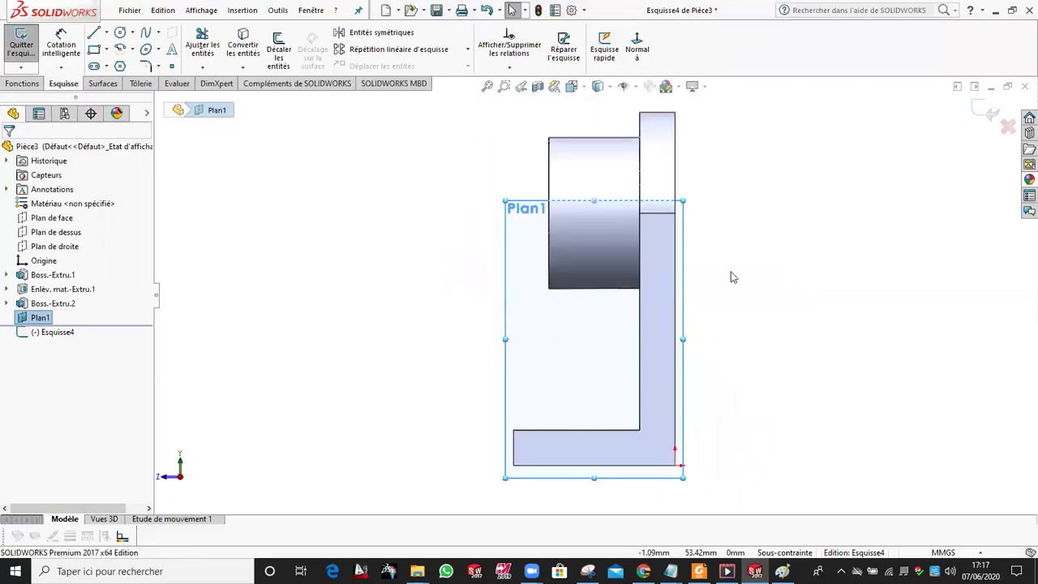
{"action": "left_click", "coordinate": [639, 373]}
{"action": "left_click", "coordinate": [587, 431], "text": "ctrl"}
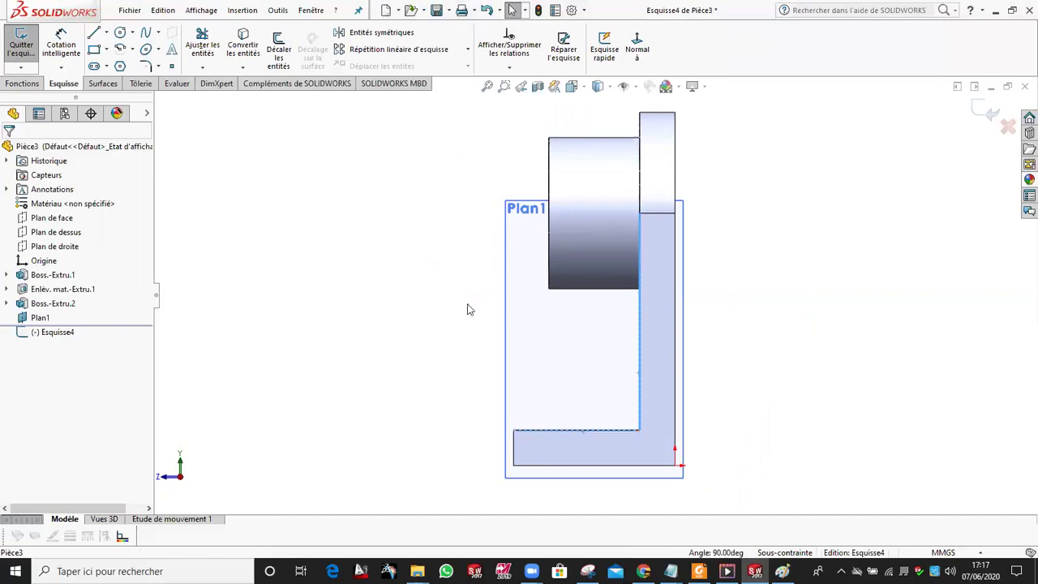
{"action": "left_click", "coordinate": [244, 45]}
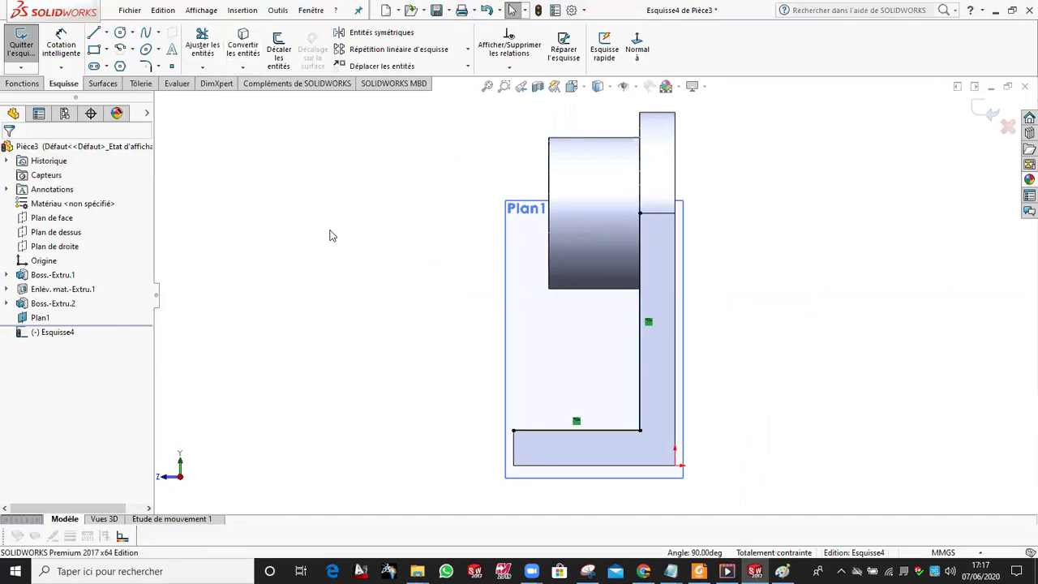
- Draw a diagonal rib line from the upright edge to the base edge, then show Paint
{"action": "left_click", "coordinate": [94, 32]}
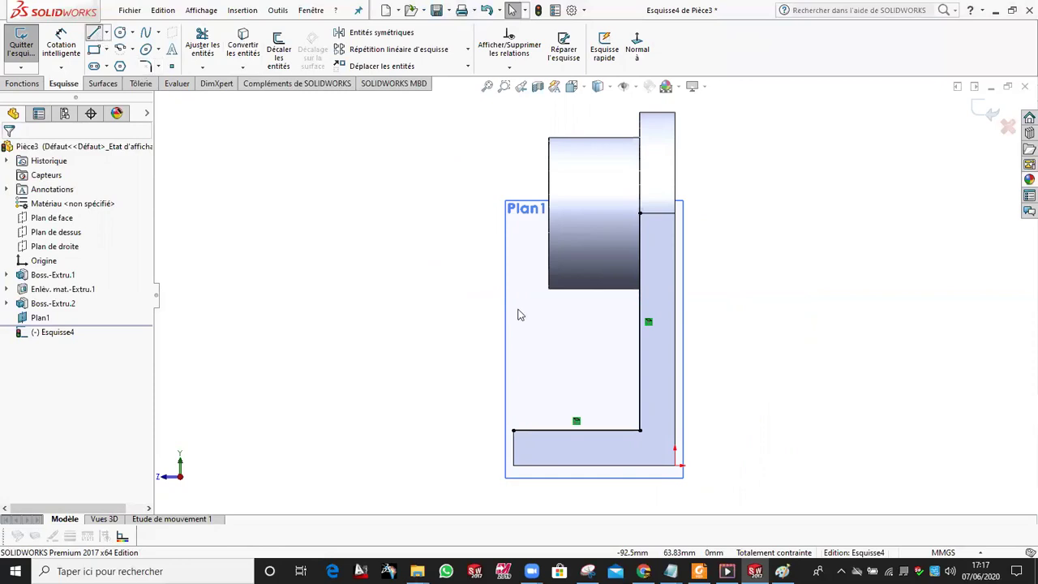
{"action": "left_click", "coordinate": [640, 322]}
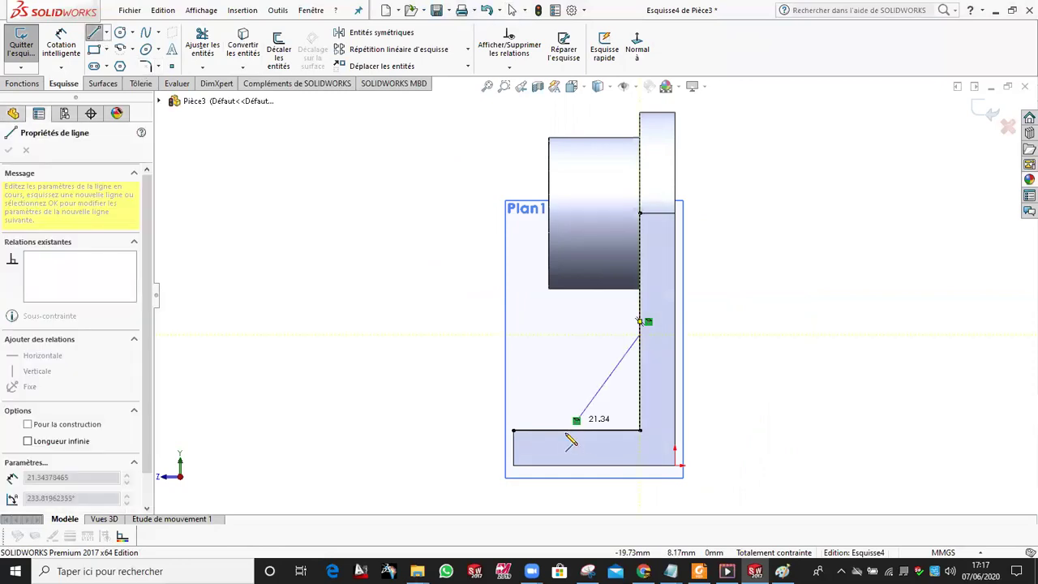
{"action": "left_click", "coordinate": [557, 430]}
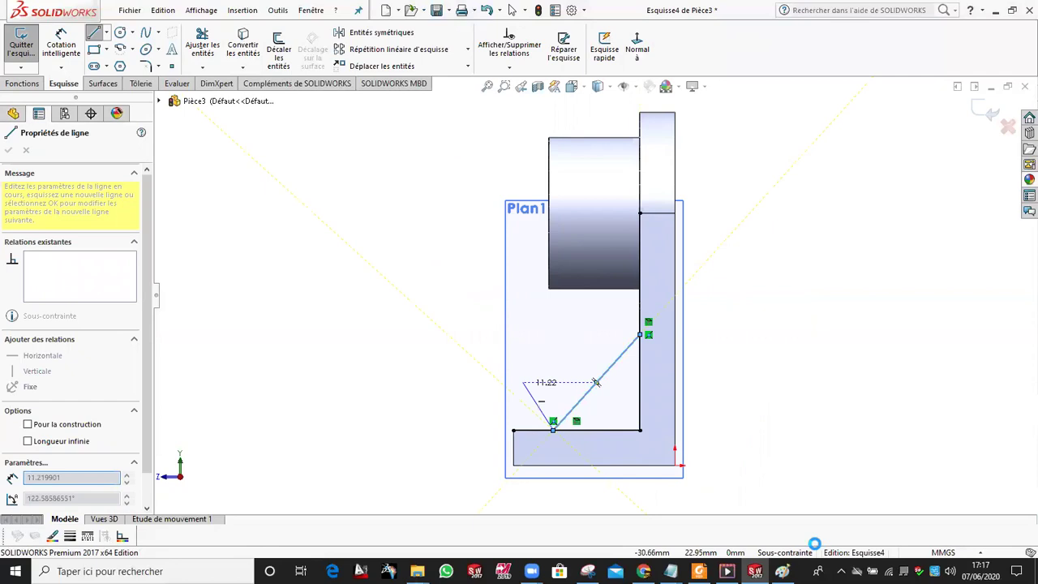
{"action": "key", "text": "Escape"}
{"action": "key", "text": "alt+Tab"}
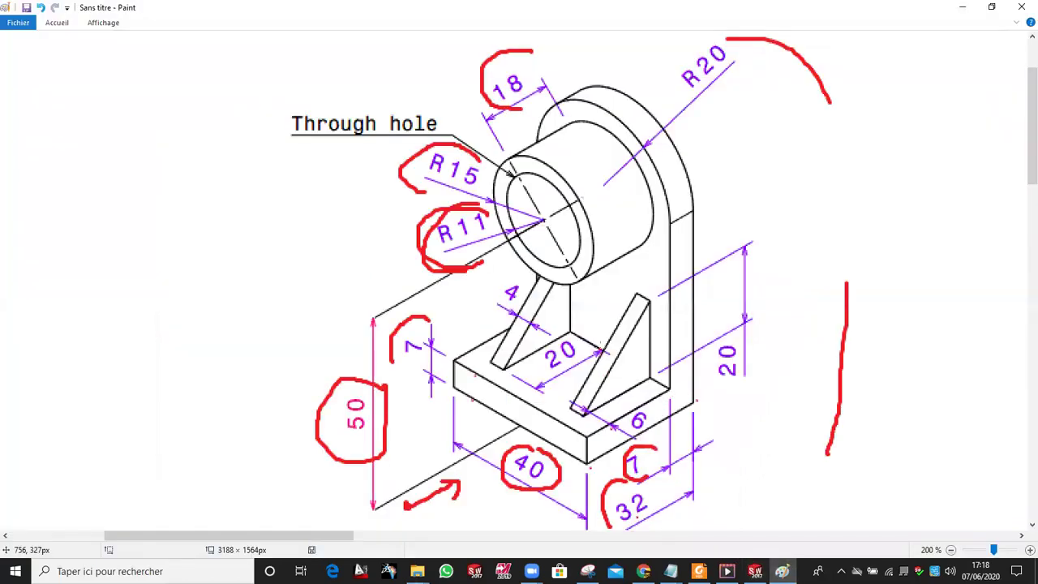
- Circle the 20 rib-spacing dimension in red on the Paint drawing, then return to SOLIDWORKS
{"action": "left_click_drag", "start_coordinate": [550, 336], "coordinate": [536, 358]}
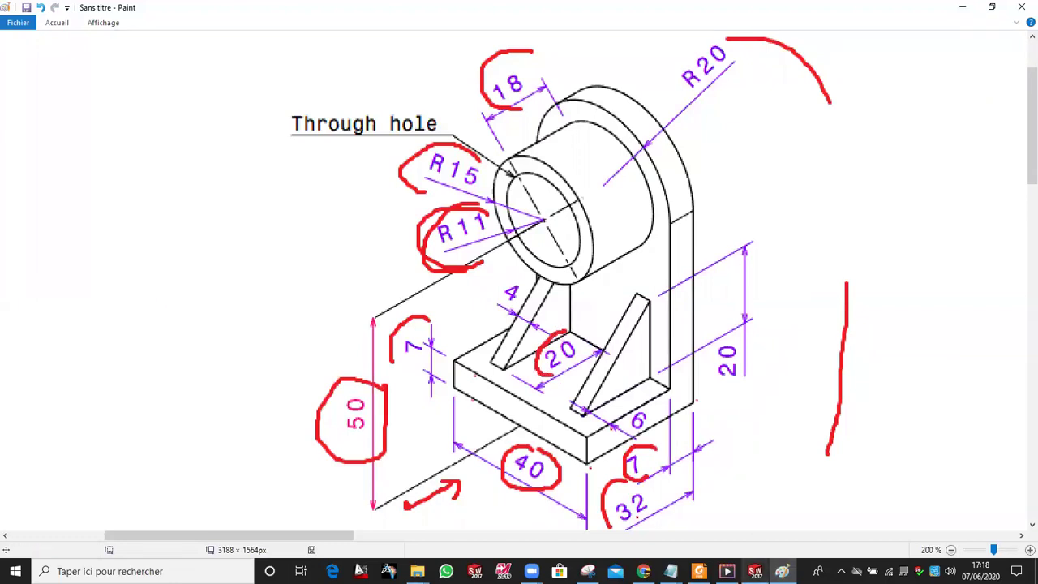
{"action": "left_click", "coordinate": [755, 571]}
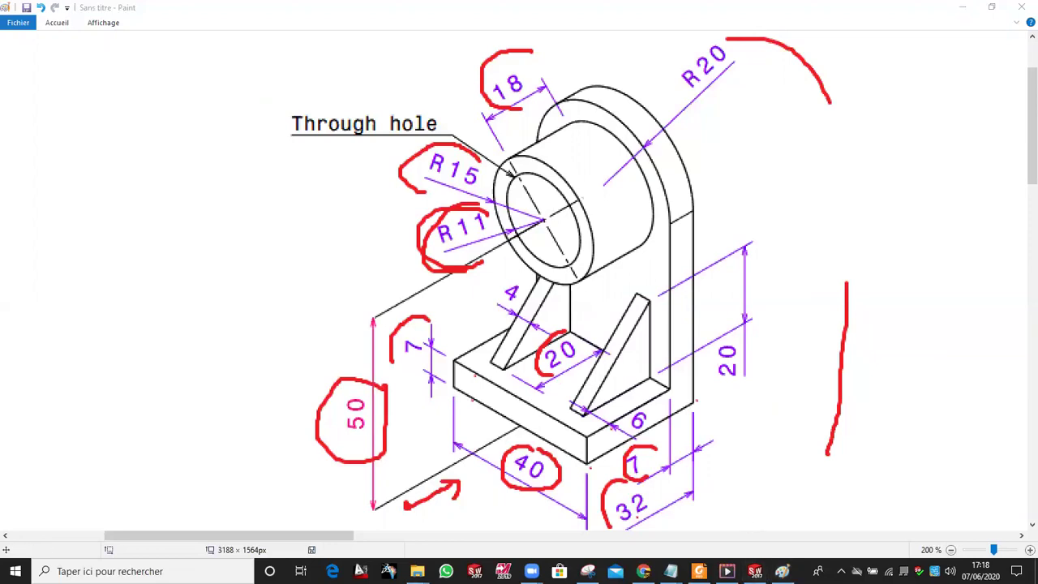
{"action": "left_click", "coordinate": [965, 10]}
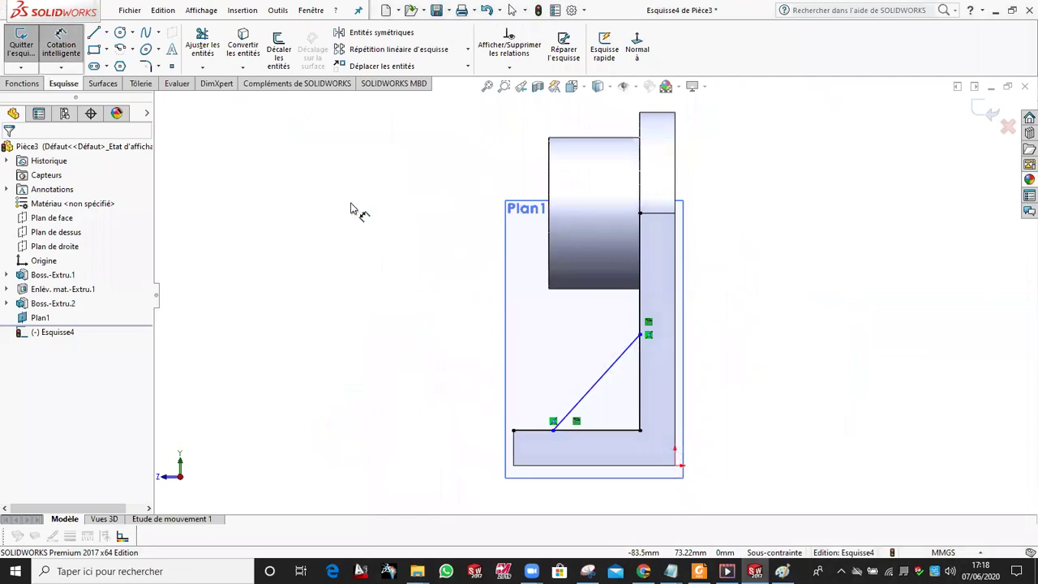
- Dimension the rib sketch to 20 mm horizontal width and 20 mm vertical height
{"action": "left_click", "coordinate": [628, 433]}
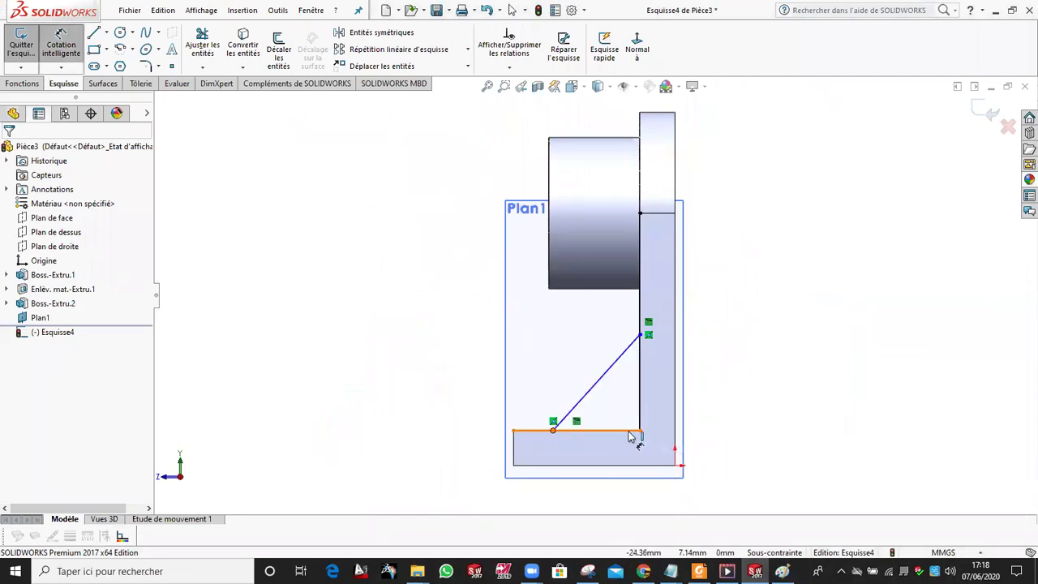
{"action": "left_click", "coordinate": [640, 432]}
{"action": "left_click", "coordinate": [640, 480]}
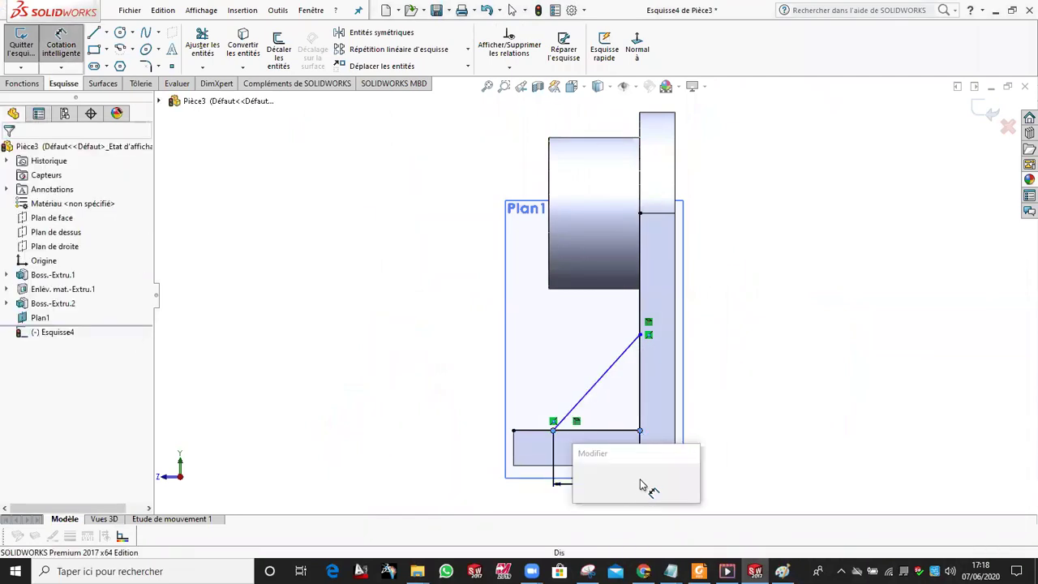
{"action": "type", "text": "2"}
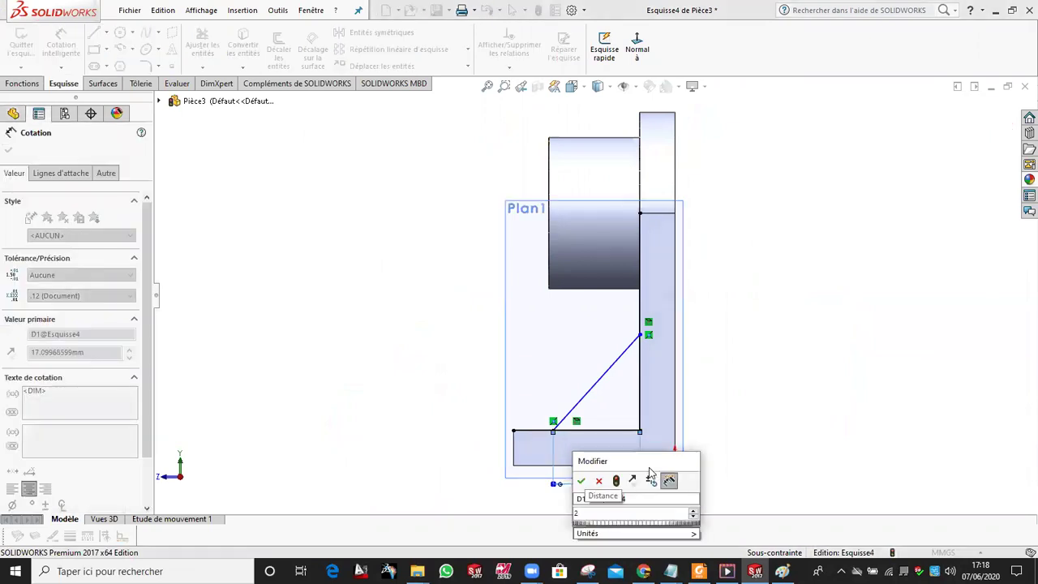
{"action": "type", "text": "0"}
{"action": "key", "text": "Return"}
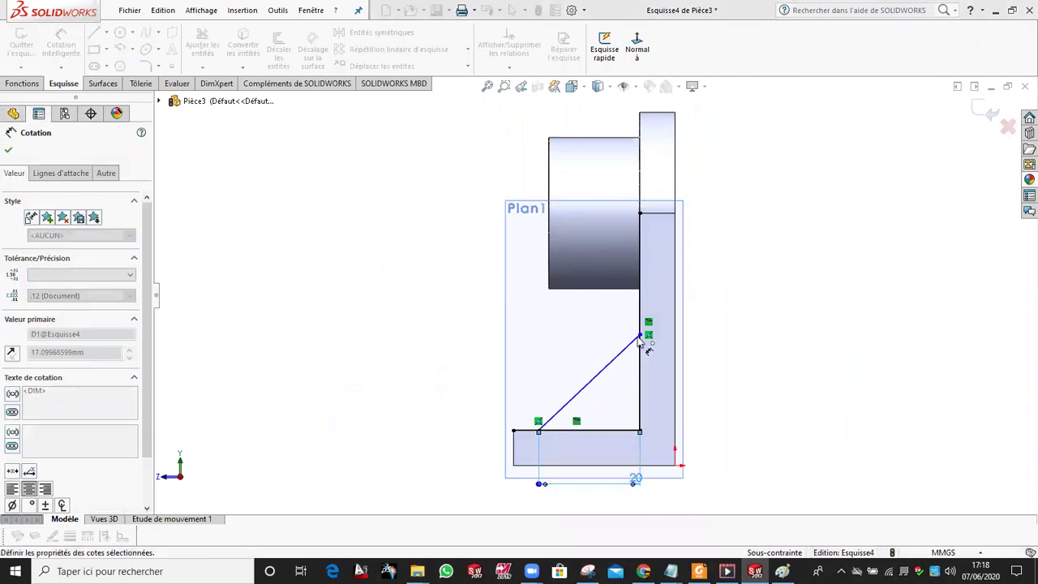
{"action": "left_click", "coordinate": [640, 335]}
{"action": "left_click", "coordinate": [640, 431]}
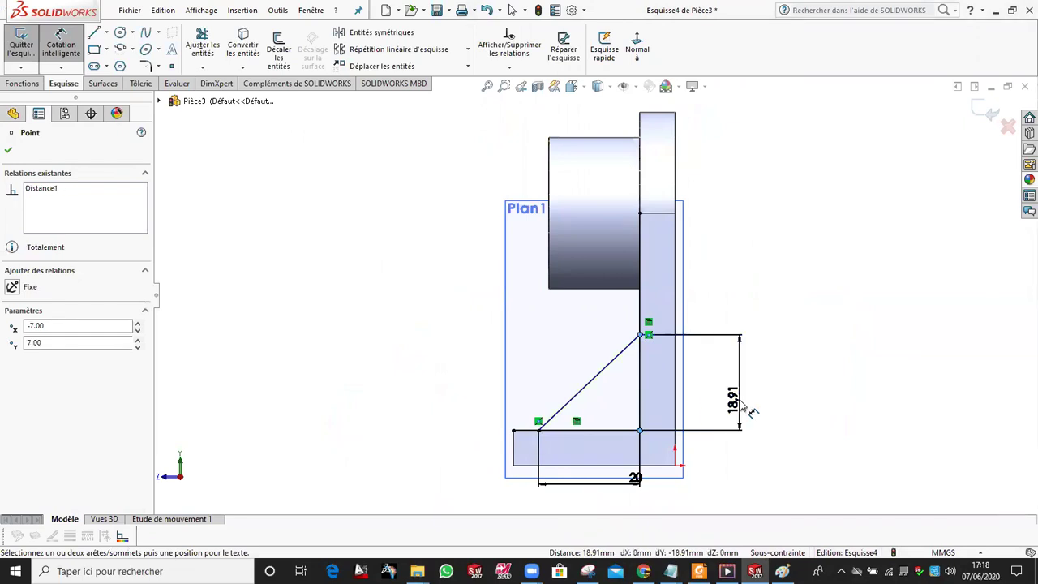
{"action": "left_click", "coordinate": [752, 412]}
{"action": "type", "text": "20"}
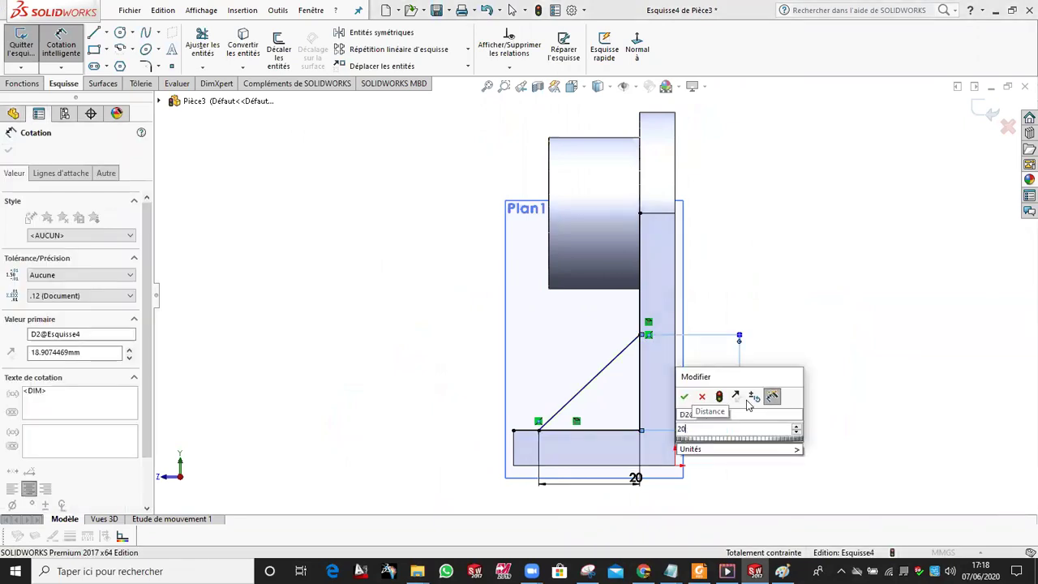
{"action": "key", "text": "Return"}
{"action": "key", "text": "Escape"}
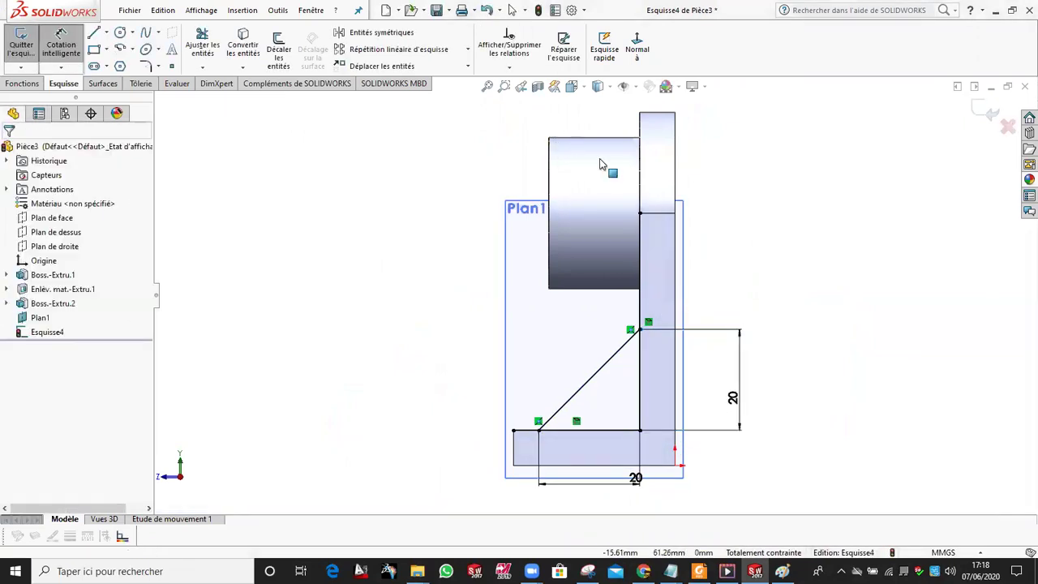
{"action": "key", "text": "Escape"}
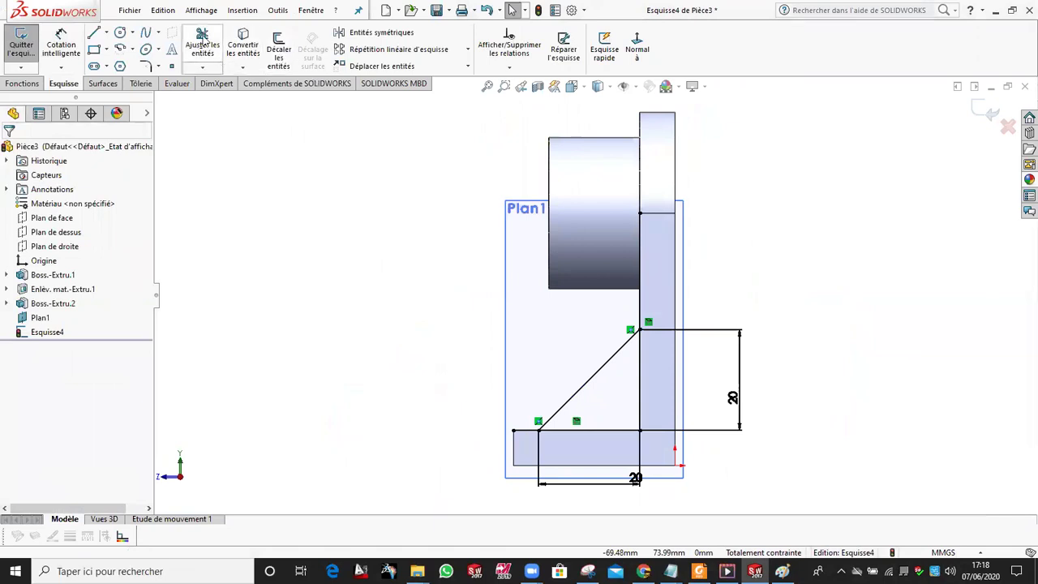
- Trim the extra sketch segments so the rib becomes a closed triangle
{"action": "left_click", "coordinate": [203, 43]}
{"action": "left_click_drag", "start_coordinate": [671, 255], "coordinate": [532, 451]}
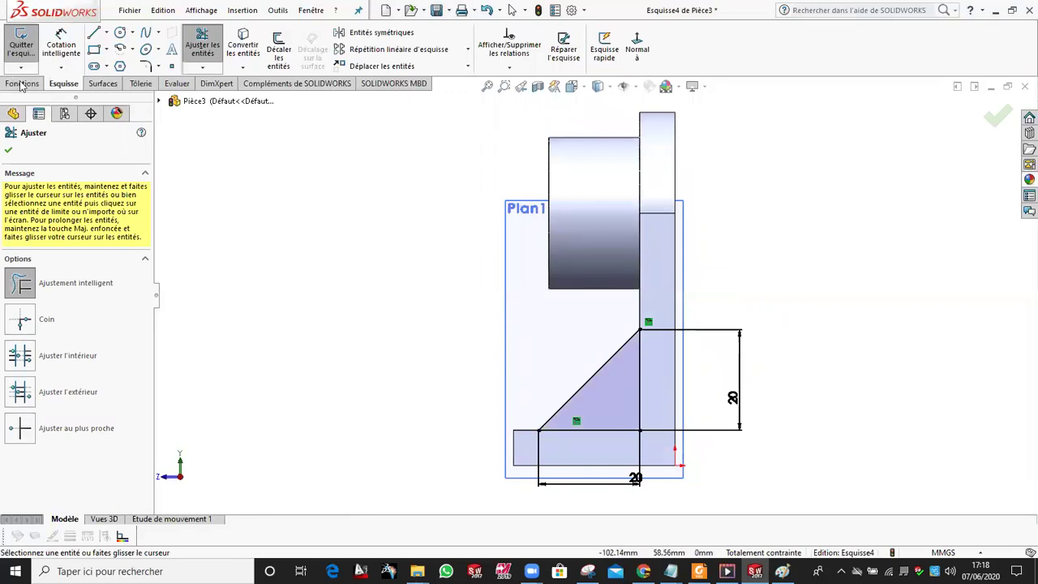
{"action": "left_click", "coordinate": [996, 118]}
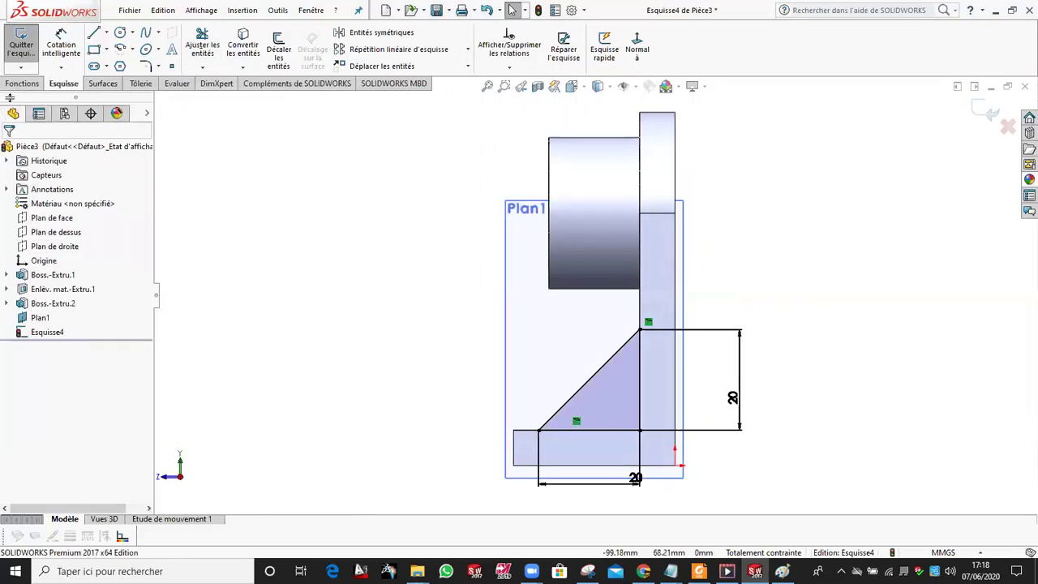
{"action": "middle_click_drag", "start_coordinate": [271, 265], "coordinate": [338, 279]}
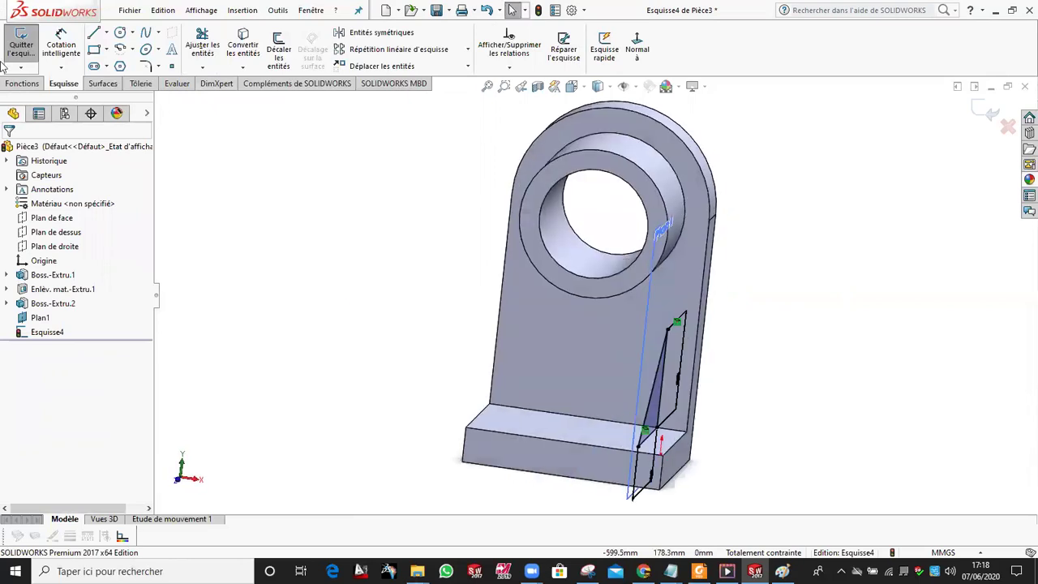
- Extrude the triangular sketch 4 mm, direction reversed toward the upright, to create Boss-Extru.3
{"action": "left_click", "coordinate": [22, 83]}
{"action": "left_click", "coordinate": [29, 45]}
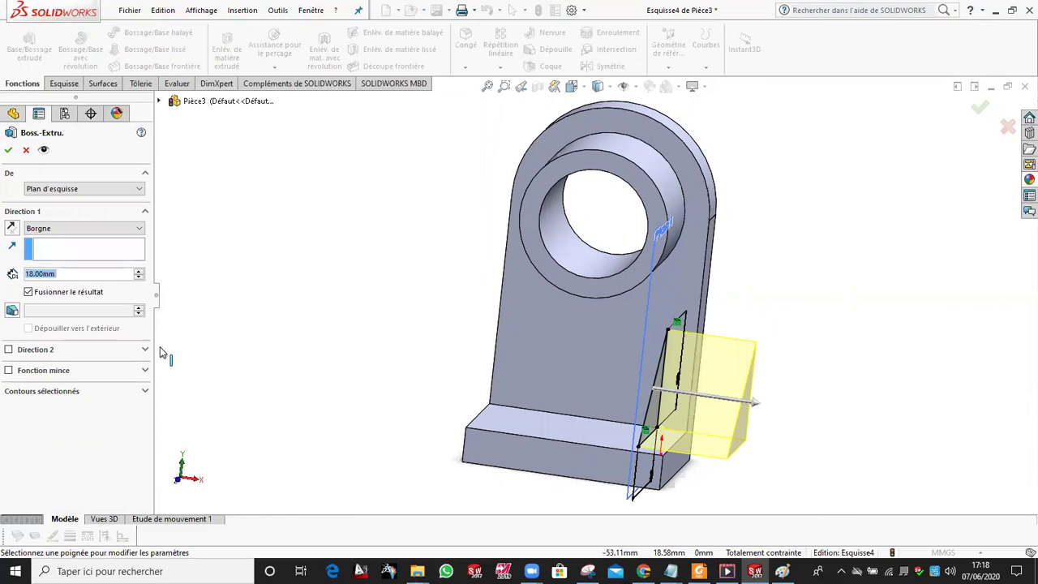
{"action": "left_click", "coordinate": [11, 229]}
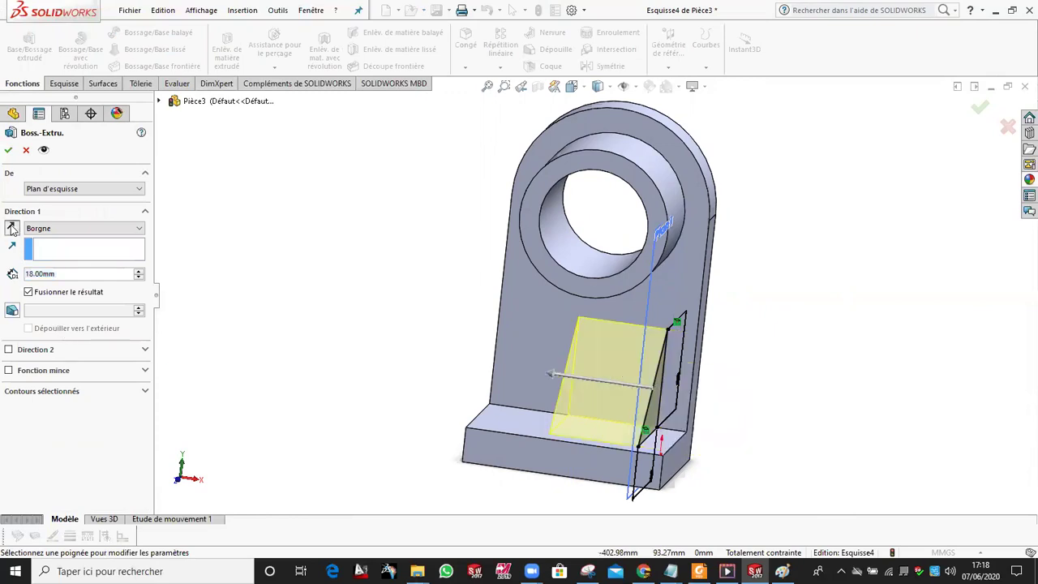
{"action": "left_click", "coordinate": [782, 571]}
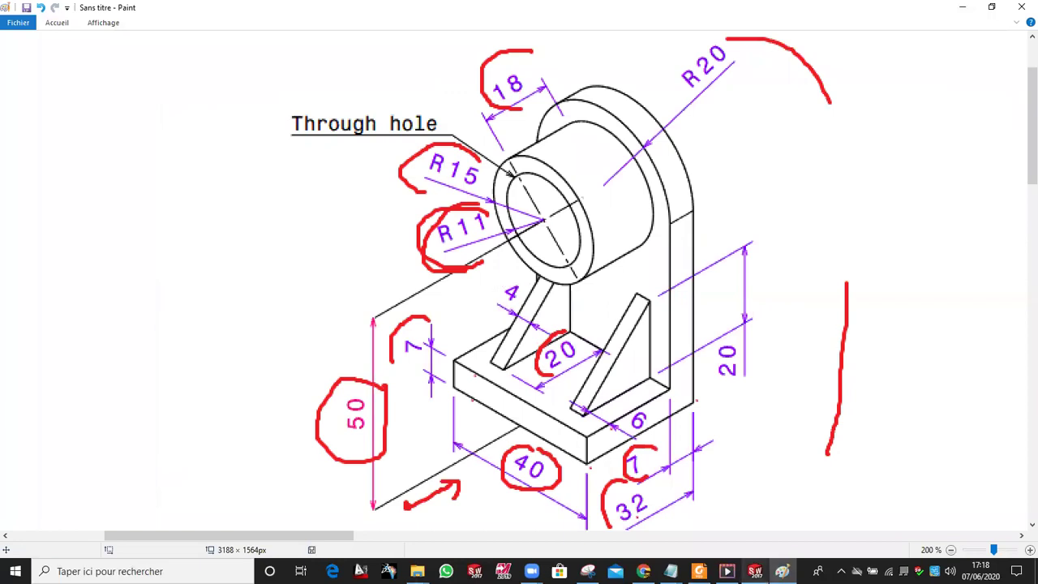
{"action": "left_click", "coordinate": [755, 571]}
{"action": "double_click", "coordinate": [30, 279]}
{"action": "type", "text": "4"}
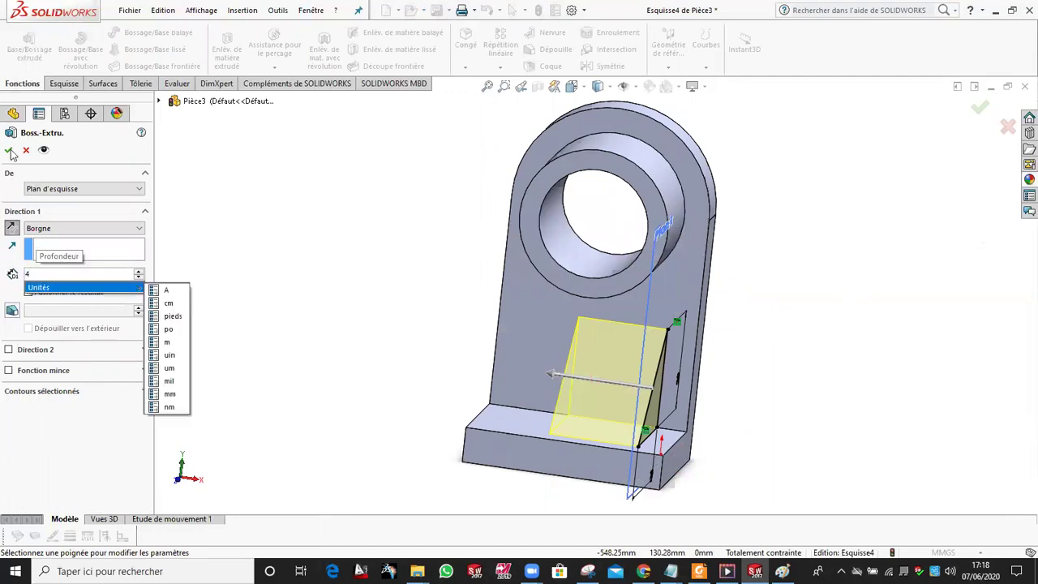
{"action": "key", "text": "Return"}
{"action": "left_click", "coordinate": [9, 151]}
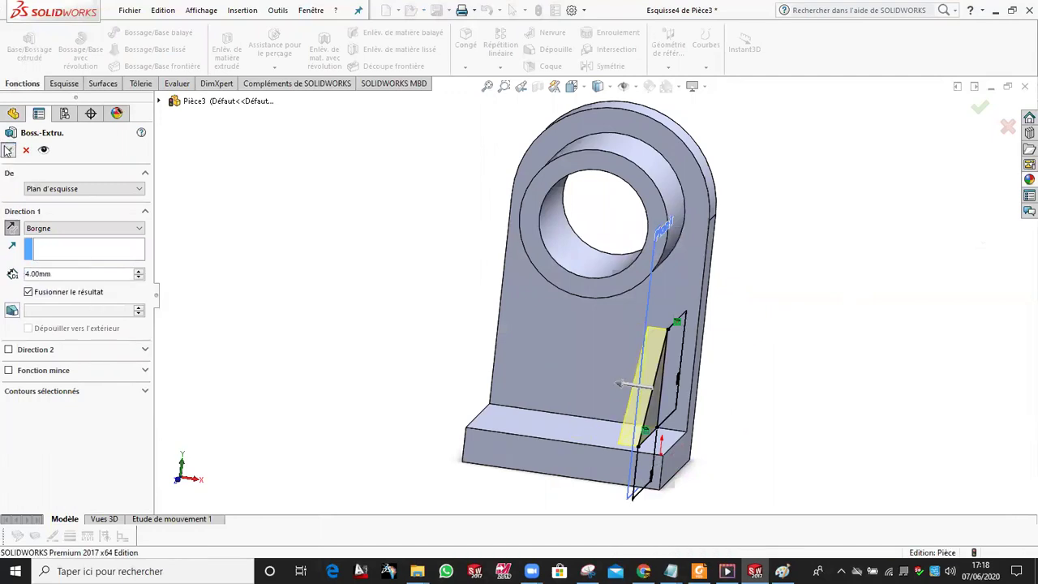
{"action": "left_click", "coordinate": [819, 371]}
{"action": "mouse_move", "coordinate": [820, 371]}
{"action": "middle_mouse_down"}
{"action": "mouse_move", "coordinate": [746, 408]}
{"action": "mouse_move", "coordinate": [760, 408]}
{"action": "mouse_move", "coordinate": [656, 73]}
{"action": "middle_mouse_up"}
- Create Plan3, a reference plane offset 20 mm inward from the bracket's side face
{"action": "left_click", "coordinate": [666, 68]}
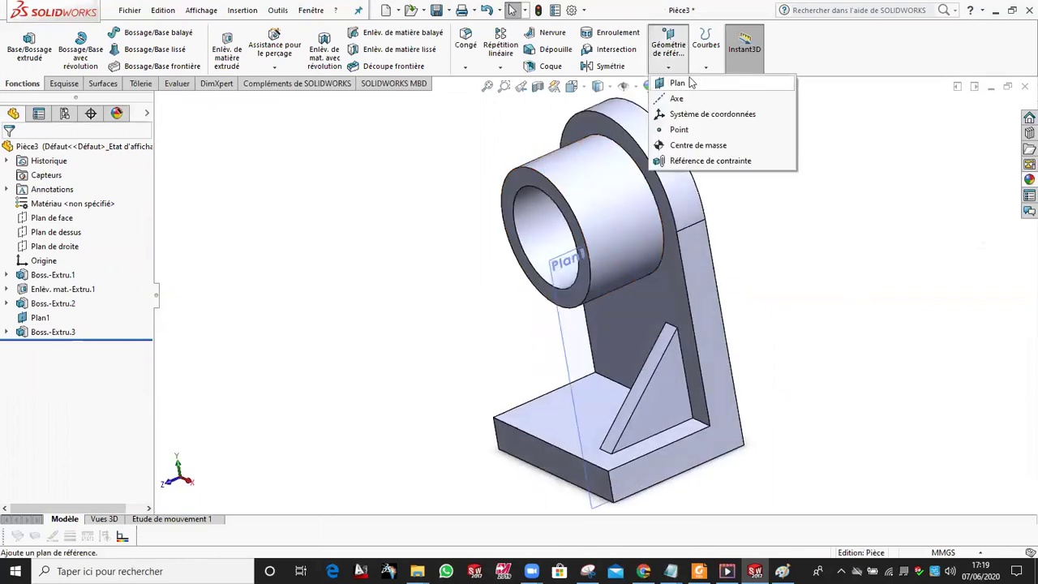
{"action": "left_click", "coordinate": [685, 82]}
{"action": "left_click", "coordinate": [666, 473]}
{"action": "mouse_move", "coordinate": [412, 394]}
{"action": "middle_mouse_down"}
{"action": "mouse_move", "coordinate": [479, 382]}
{"action": "mouse_move", "coordinate": [68, 388]}
{"action": "middle_mouse_up"}
{"action": "left_click", "coordinate": [27, 331]}
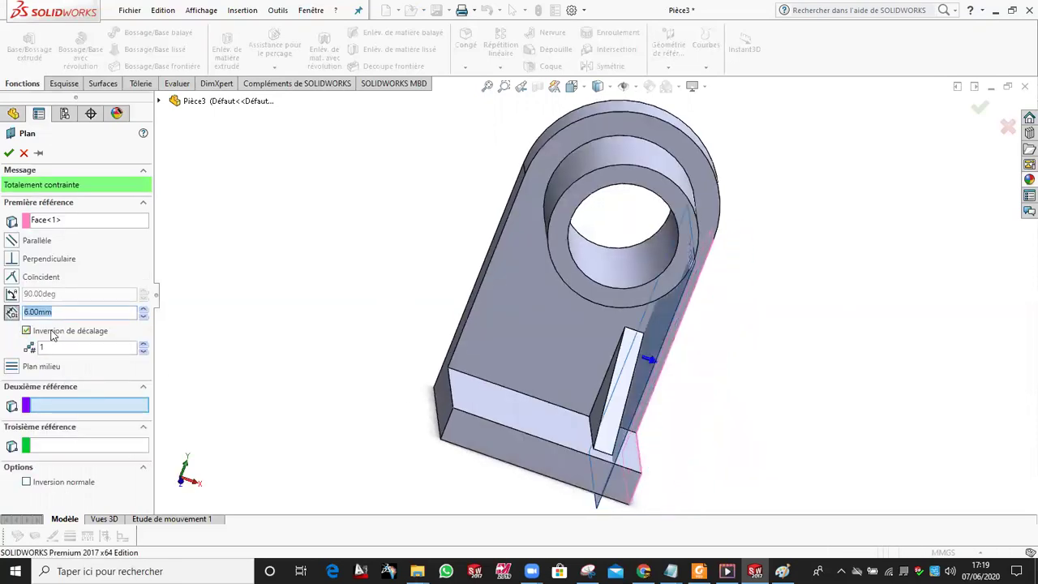
{"action": "middle_click_drag", "start_coordinate": [515, 365], "coordinate": [207, 365]}
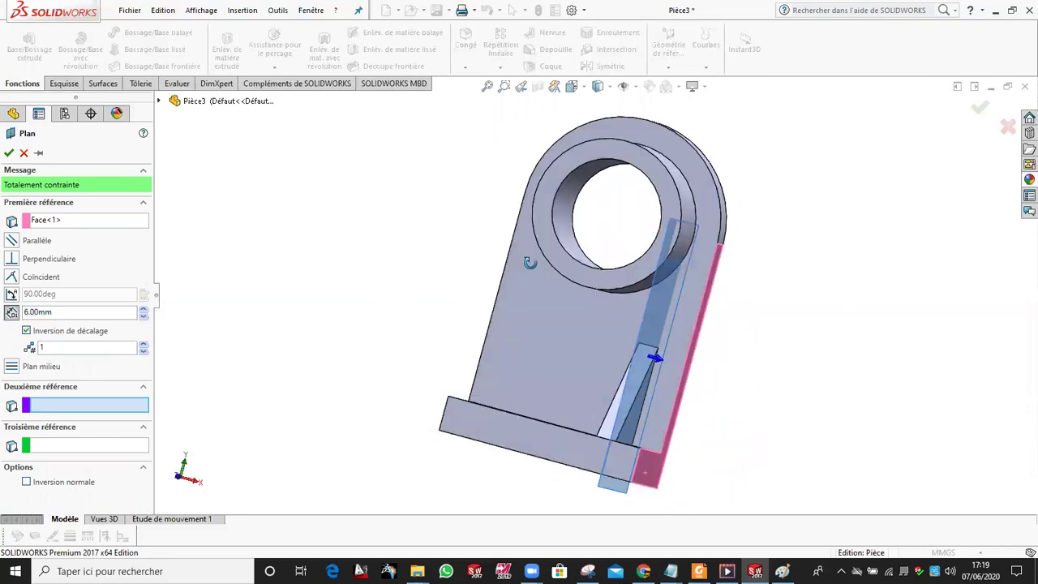
{"action": "double_click", "coordinate": [56, 310]}
{"action": "type", "text": "20"}
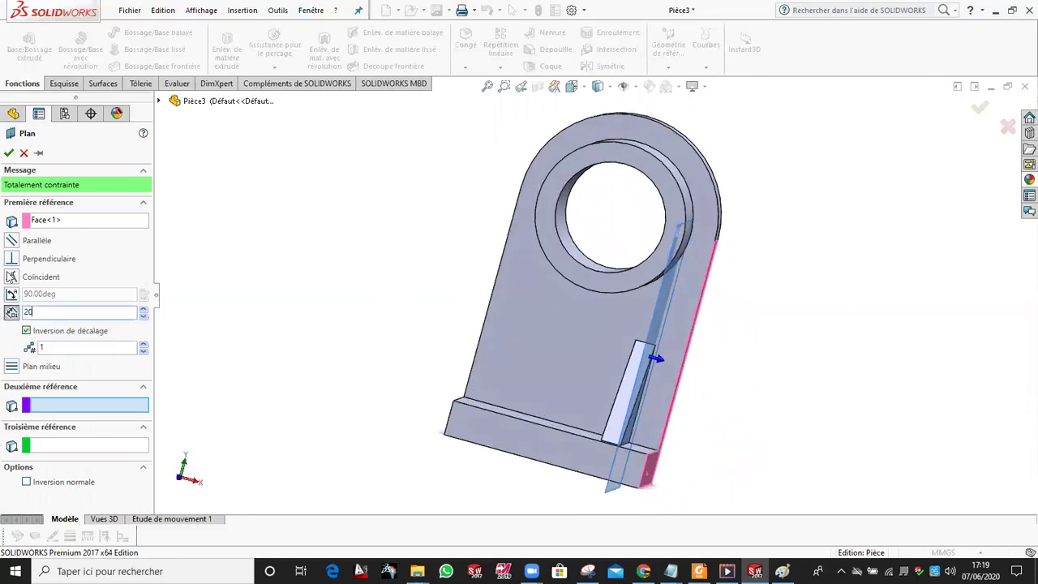
{"action": "left_click", "coordinate": [9, 154]}
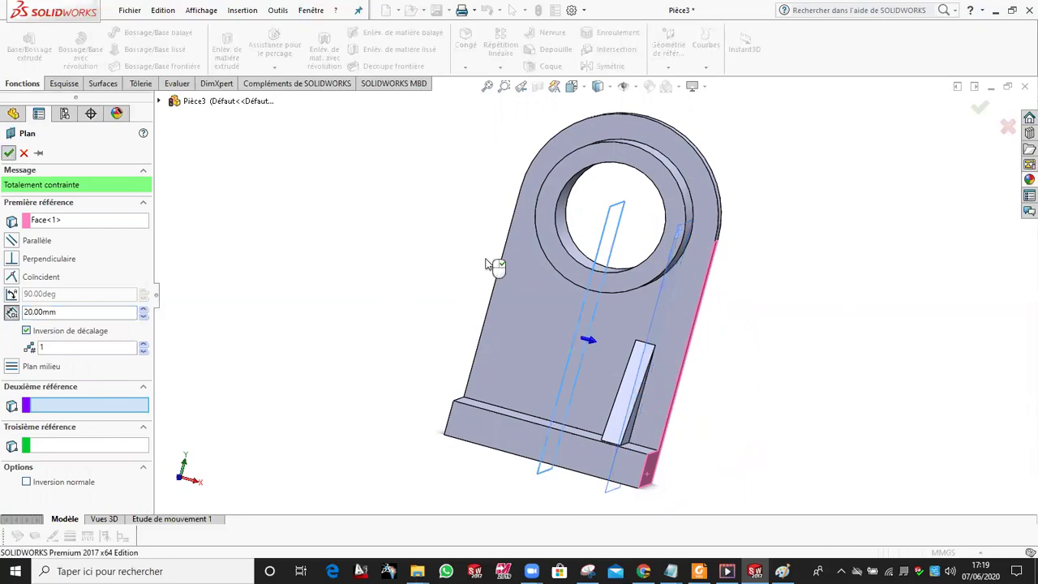
{"action": "middle_click_drag", "start_coordinate": [342, 279], "coordinate": [636, 390]}
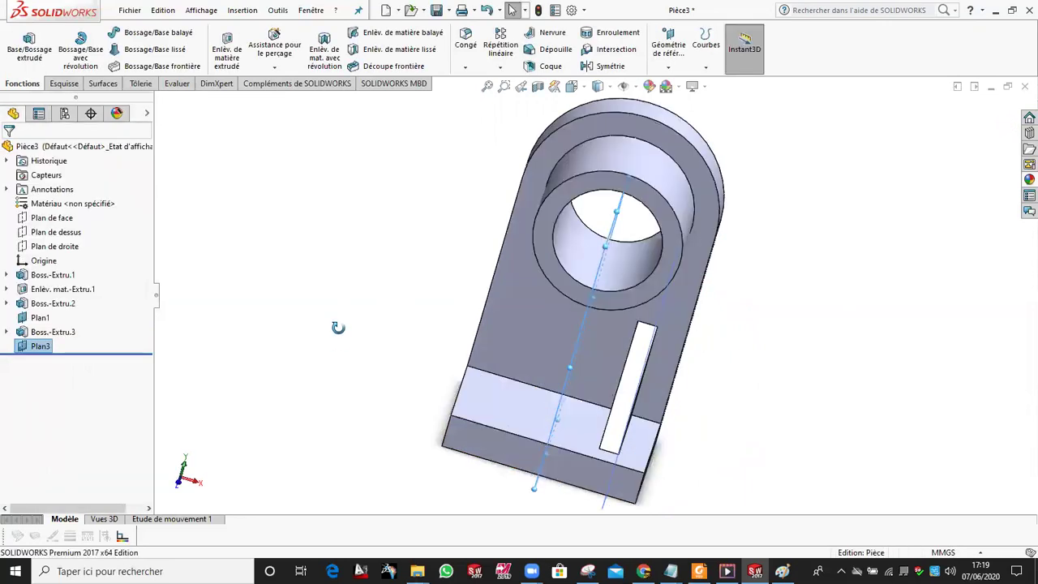
- Mirror the rib feature Boss.-Extru.3 across Plan3 with Symétrie
{"action": "left_click", "coordinate": [246, 316]}
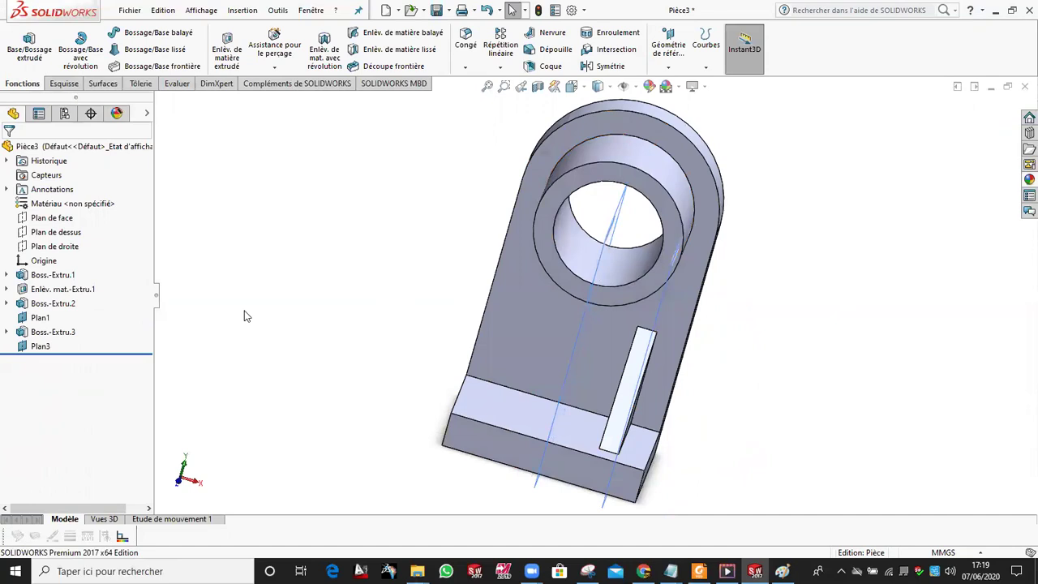
{"action": "left_click", "coordinate": [53, 332]}
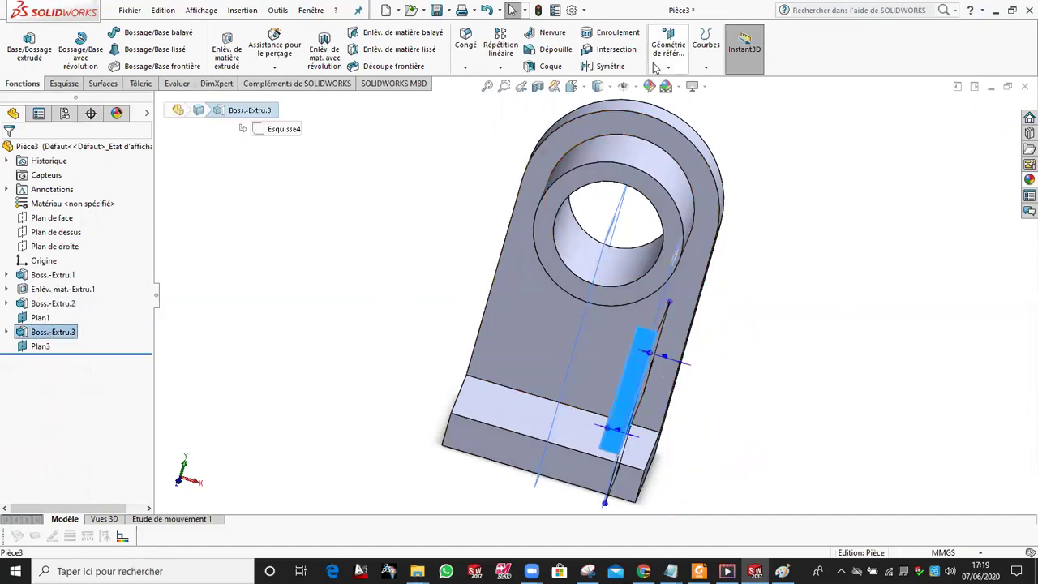
{"action": "left_click", "coordinate": [606, 68]}
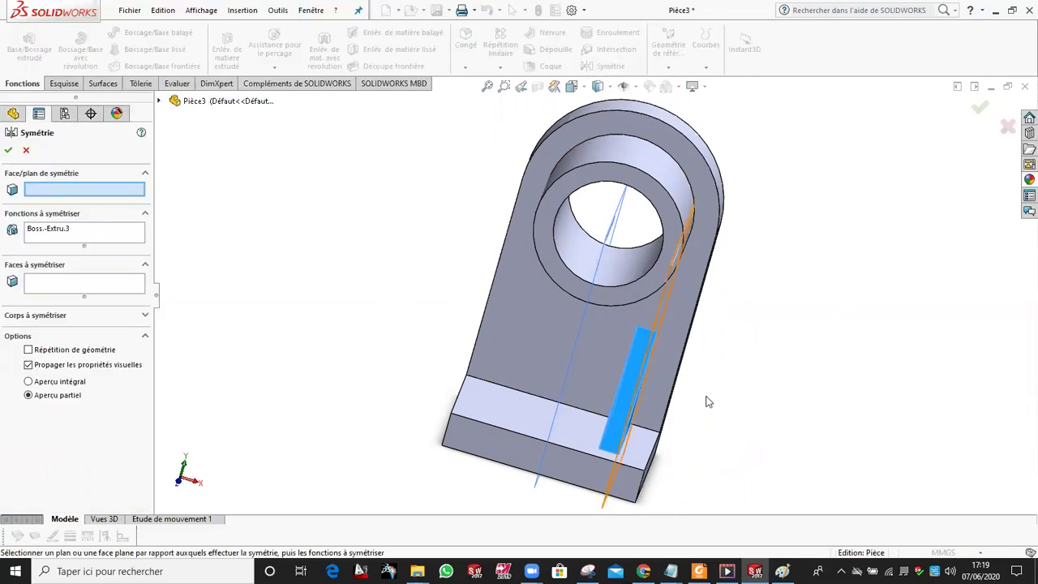
{"action": "middle_click_drag", "start_coordinate": [706, 398], "coordinate": [576, 361]}
{"action": "left_click", "coordinate": [532, 348]}
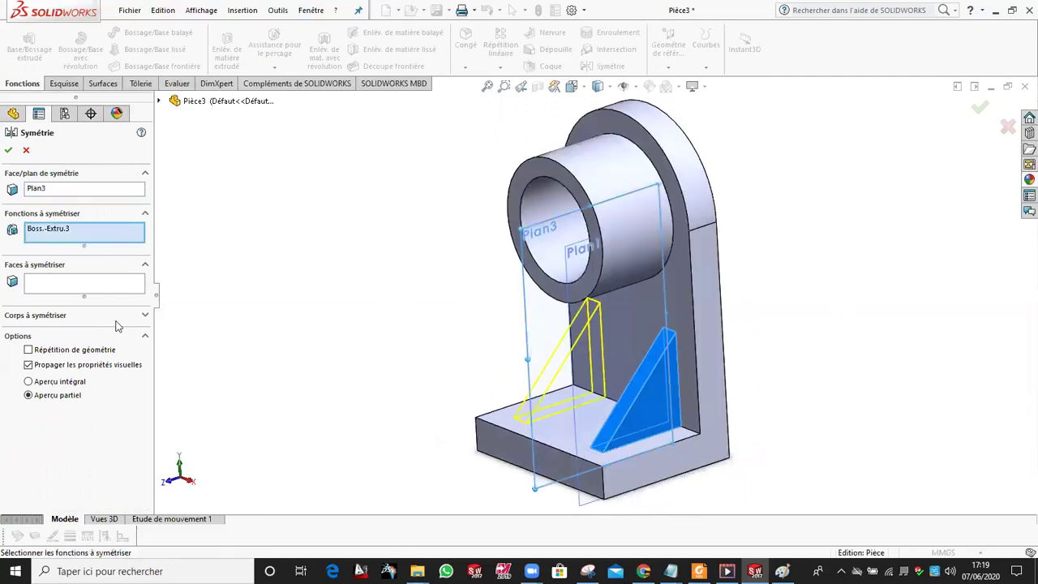
{"action": "left_click", "coordinate": [8, 150]}
- Orbit the bracket to inspect both ribs from several angles
{"action": "mouse_move", "coordinate": [239, 346]}
{"action": "middle_mouse_down"}
{"action": "mouse_move", "coordinate": [356, 345]}
{"action": "mouse_move", "coordinate": [441, 240]}
{"action": "middle_mouse_up"}
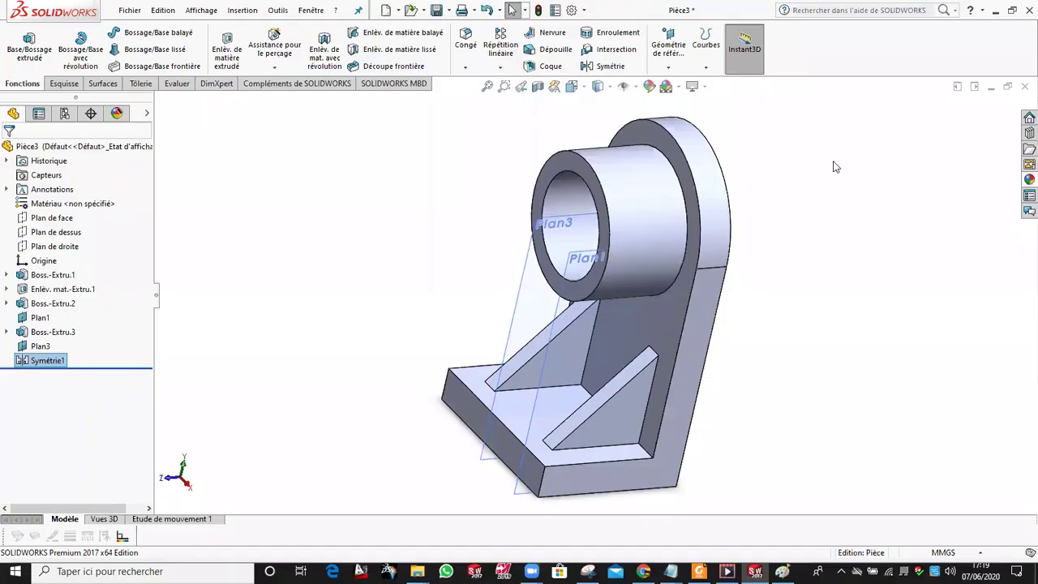
{"action": "mouse_move", "coordinate": [561, 308]}
{"action": "middle_mouse_down"}
{"action": "mouse_move", "coordinate": [598, 186]}
{"action": "mouse_move", "coordinate": [558, 238]}
{"action": "mouse_move", "coordinate": [764, 227]}
{"action": "mouse_move", "coordinate": [677, 133]}
{"action": "mouse_move", "coordinate": [646, 120]}
{"action": "middle_mouse_up"}
{"action": "mouse_move", "coordinate": [758, 359]}
{"action": "middle_mouse_down"}
{"action": "mouse_move", "coordinate": [476, 394]}
{"action": "mouse_move", "coordinate": [497, 449]}
{"action": "mouse_move", "coordinate": [854, 145]}
{"action": "middle_mouse_up"}
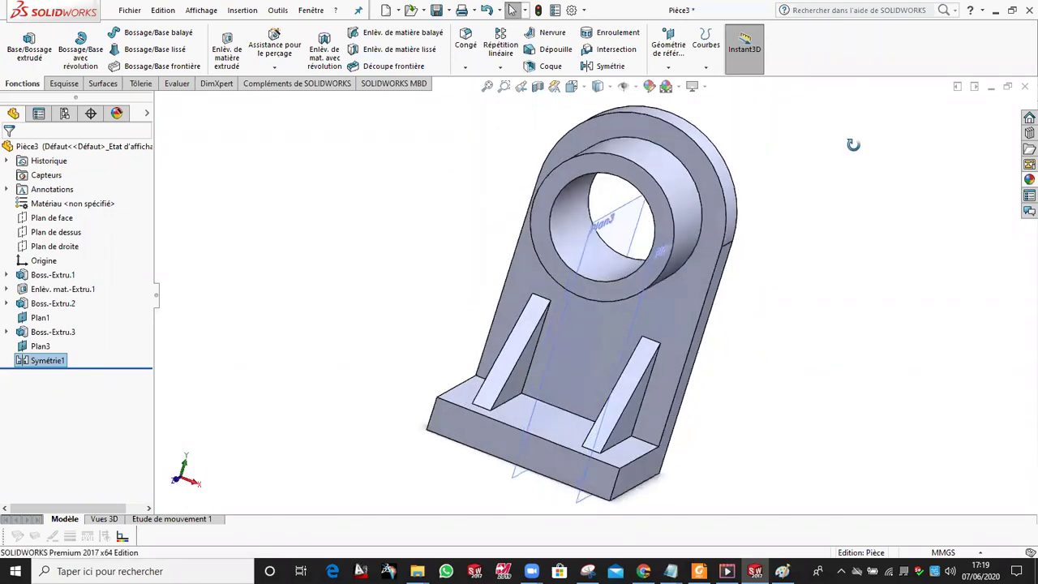
{"action": "right_click_drag", "start_coordinate": [836, 123], "coordinate": [808, 115]}
{"action": "mouse_move", "coordinate": [365, 451]}
{"action": "middle_mouse_down"}
{"action": "mouse_move", "coordinate": [382, 499]}
{"action": "mouse_move", "coordinate": [567, 324]}
{"action": "mouse_move", "coordinate": [738, 129]}
{"action": "middle_mouse_up"}
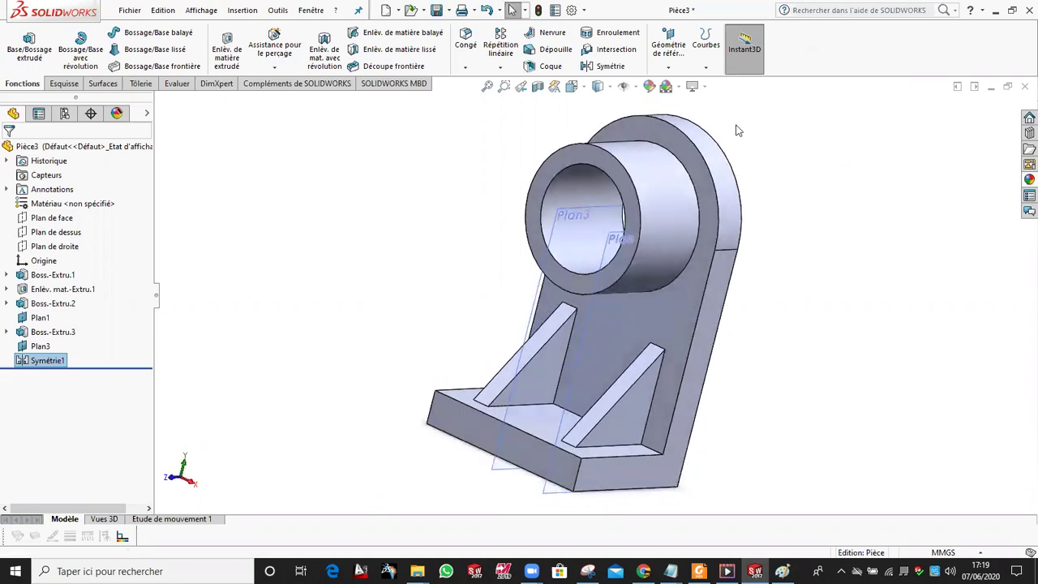